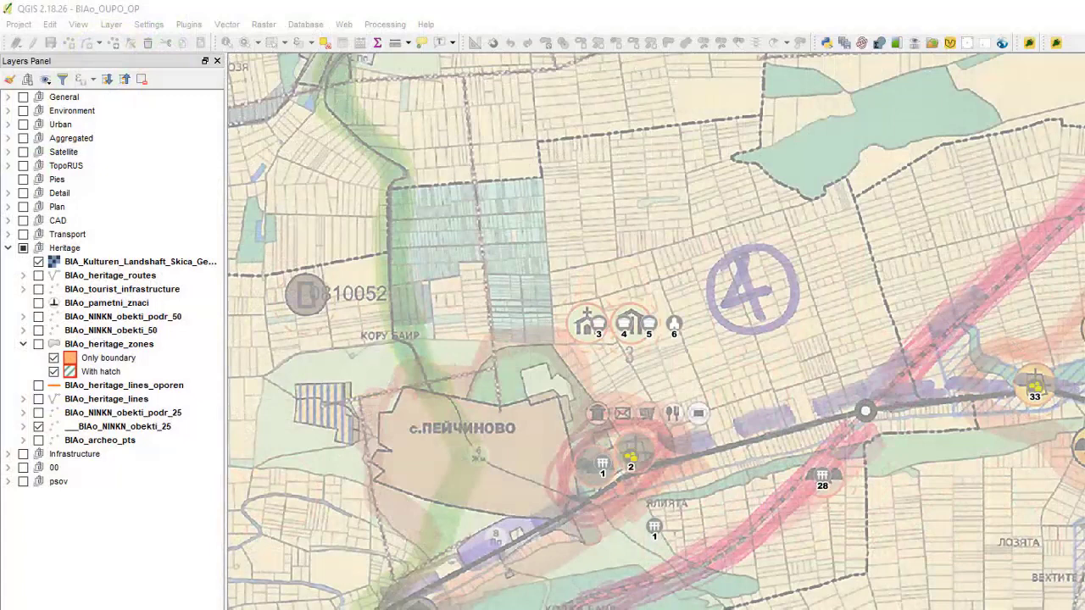
# Step: Show the BIAo_heritage_zones layer on the map and make ___BIAo_NINKN_obekti_25 the active layer
pyautogui.click(39, 347)
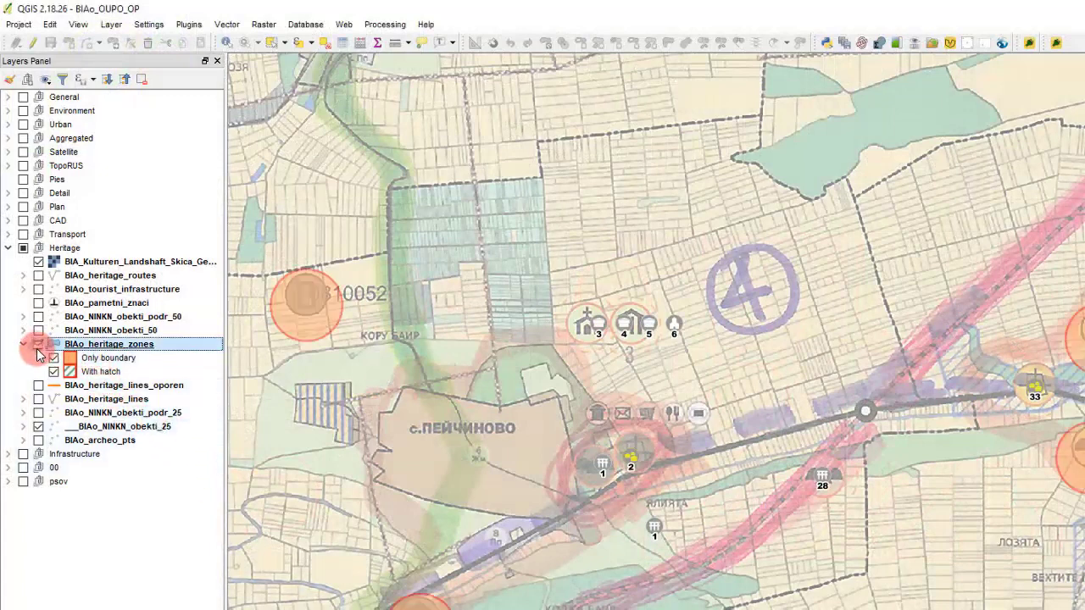
pyautogui.scroll(-3, 426, 433)
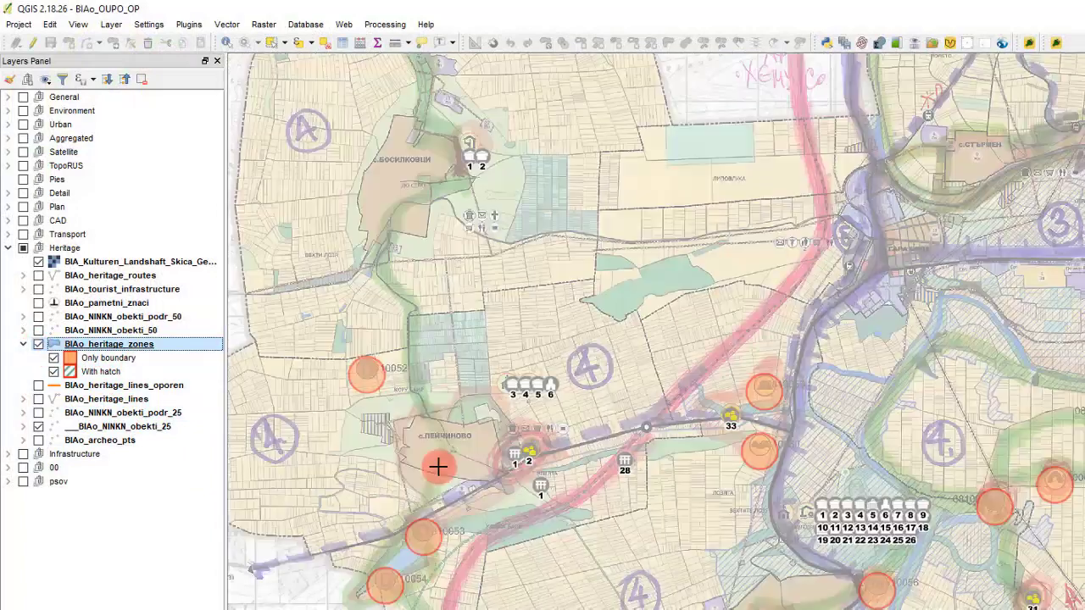
pyautogui.scroll(3, 436, 467)
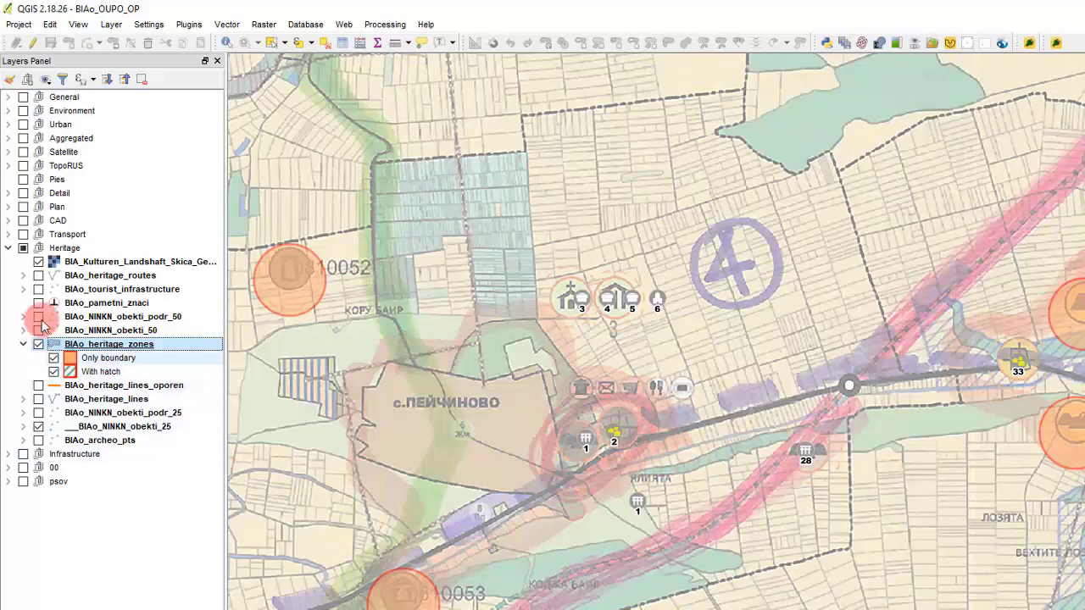
pyautogui.click(38, 426)
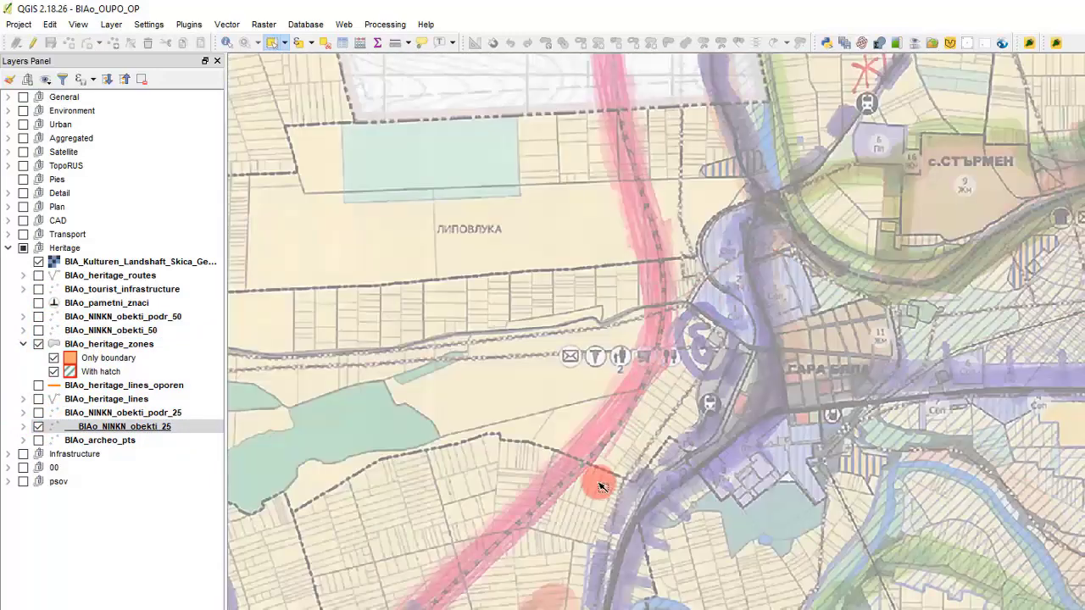
# Step: Examine the numbered heritage objects and the existing circular heritage zones across the whole municipality map
pyautogui.scroll(-1, 588, 499)
pyautogui.scroll(1, 1070, 474)
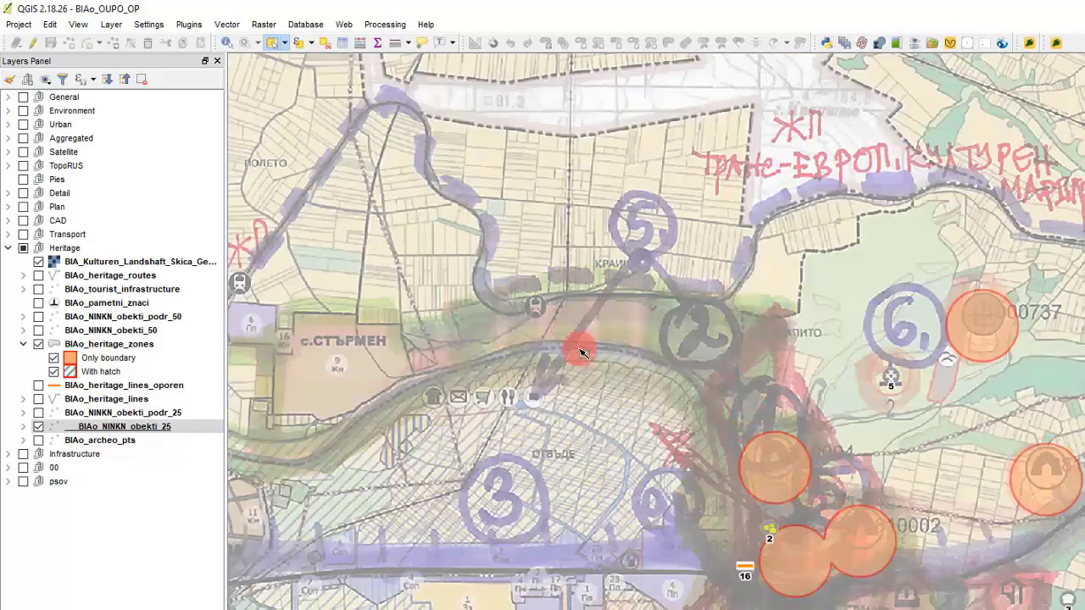
pyautogui.scroll(1, 726, 346)
pyautogui.scroll(1, 684, 387)
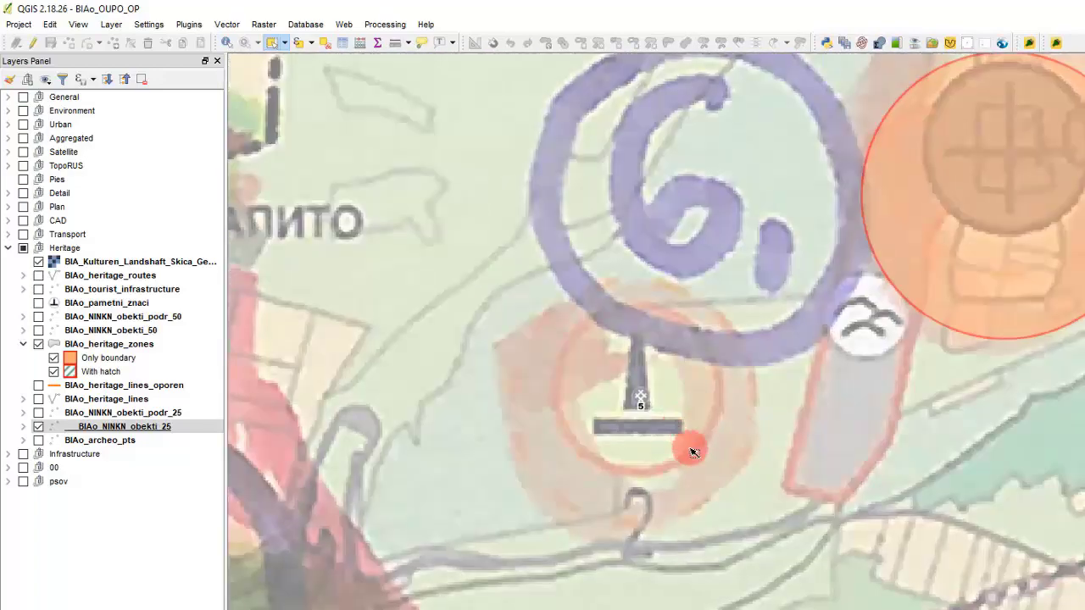
pyautogui.scroll(-2, 593, 364)
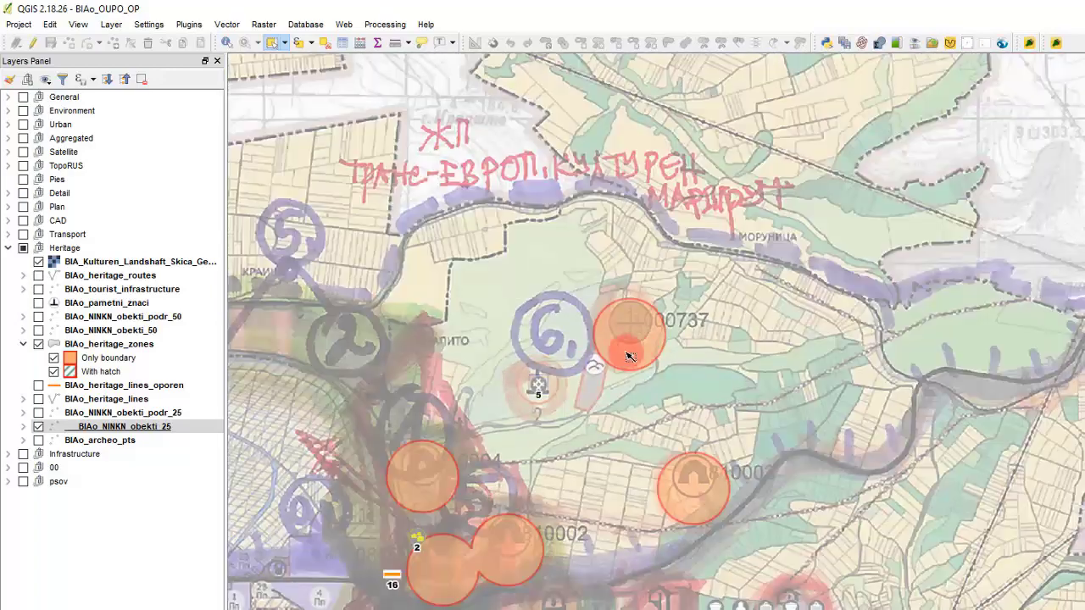
pyautogui.scroll(-1, 614, 355)
pyautogui.scroll(1, 751, 602)
pyautogui.scroll(-1, 615, 393)
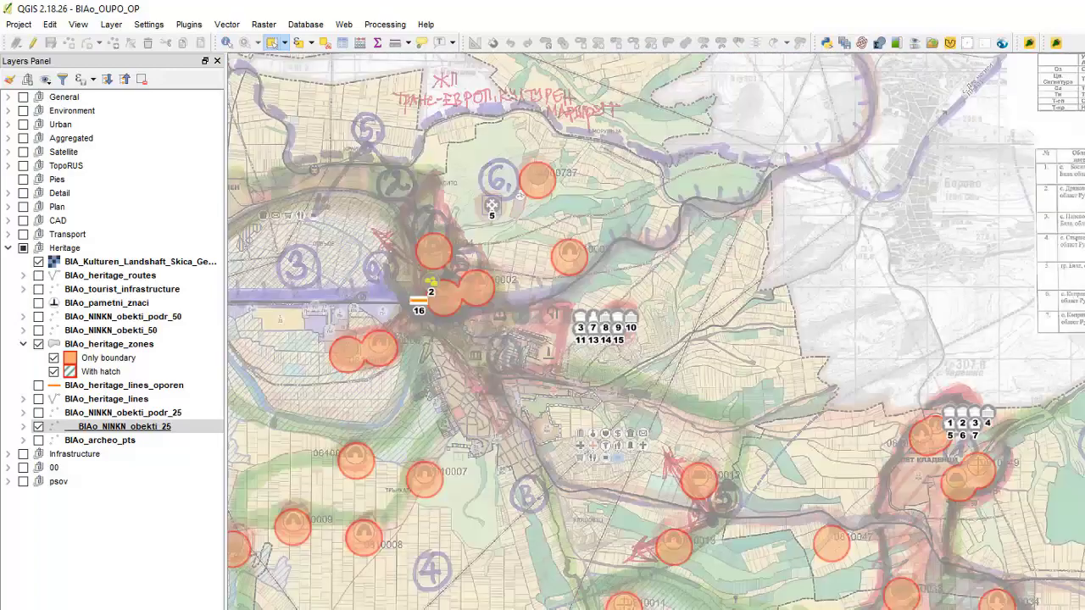
pyautogui.scroll(1, 624, 412)
pyautogui.scroll(-1, 624, 412)
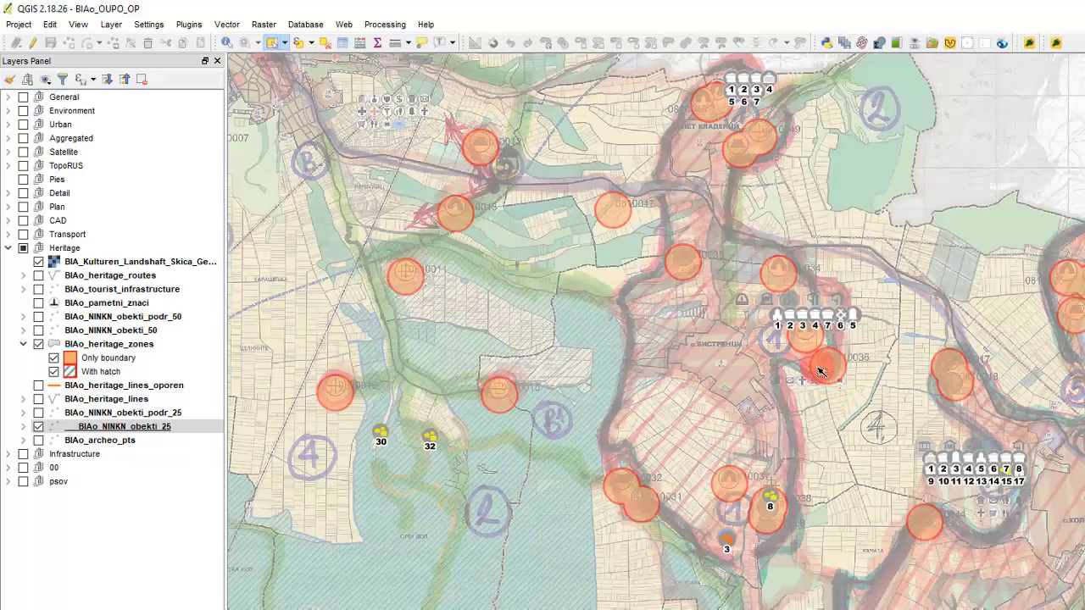
pyautogui.scroll(1, 656, 331)
pyautogui.scroll(-1, 656, 330)
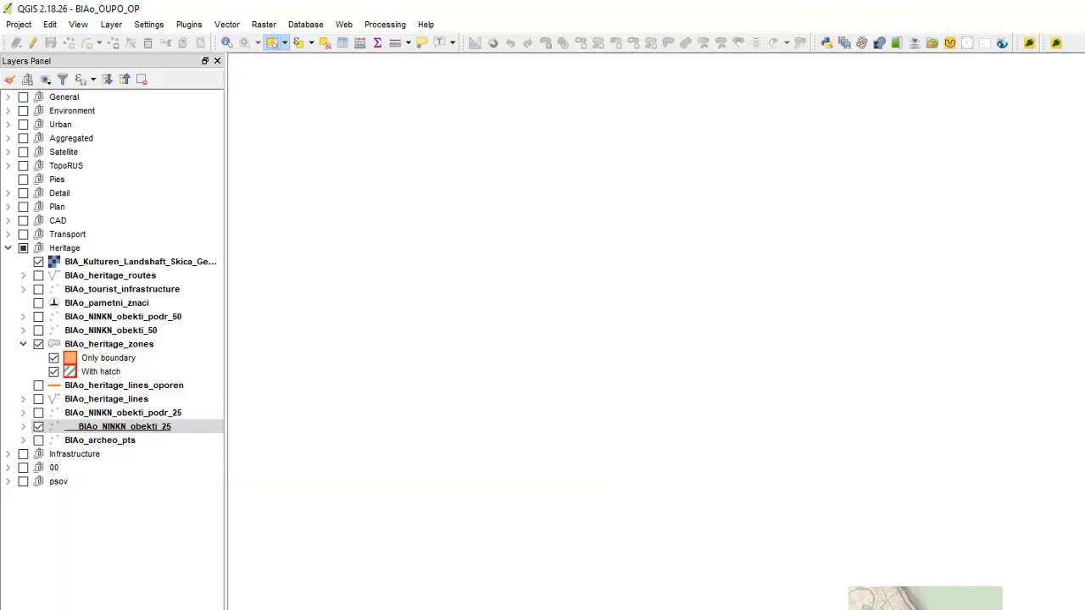
pyautogui.scroll(-1, 873, 420)
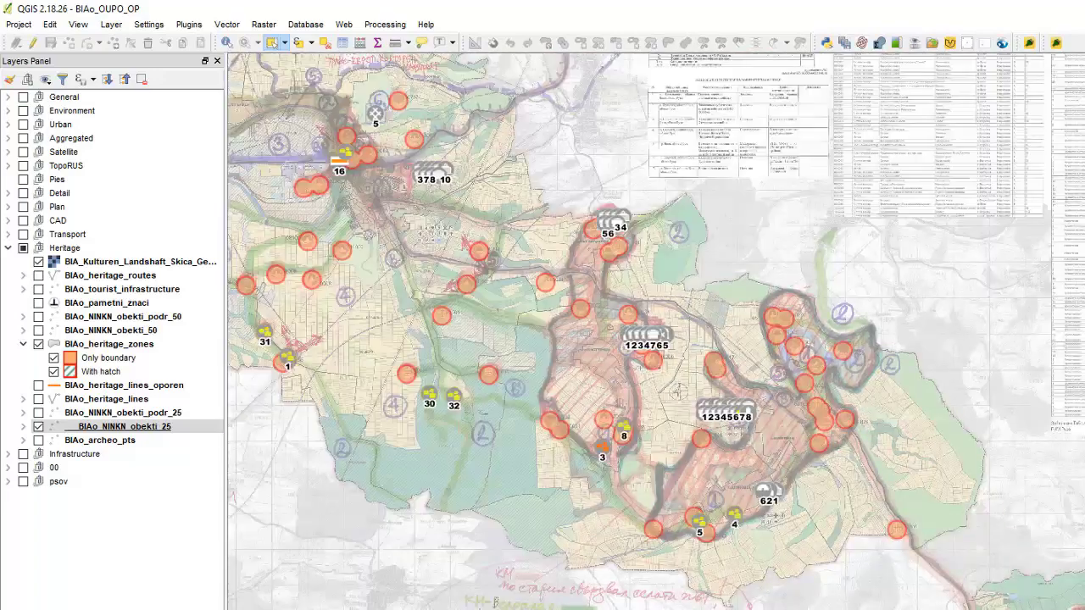
pyautogui.scroll(3, 629, 204)
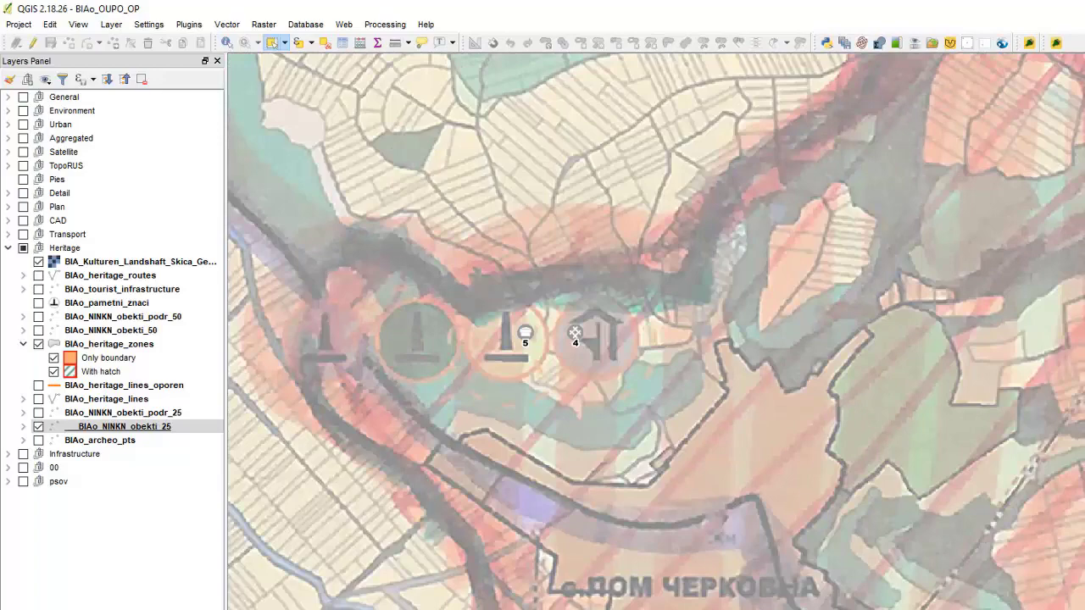
pyautogui.scroll(-4, 1081, 605)
pyautogui.scroll(2, 523, 390)
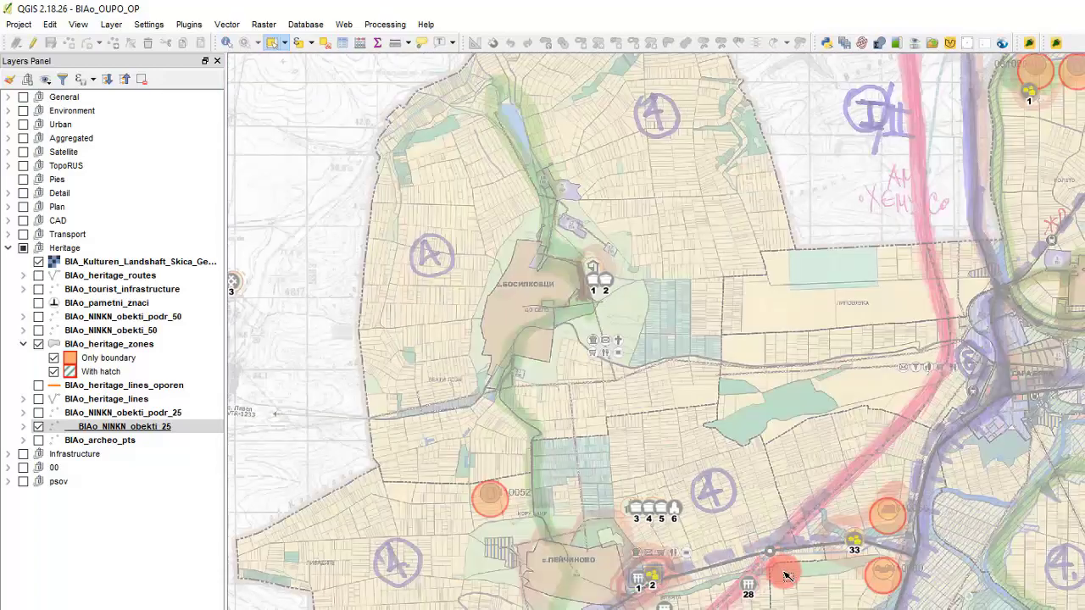
# Step: Select the heritage object point 1 beside the village of Босилковци with a selection rectangle
pyautogui.scroll(2, 579, 235)
pyautogui.scroll(1, 580, 250)
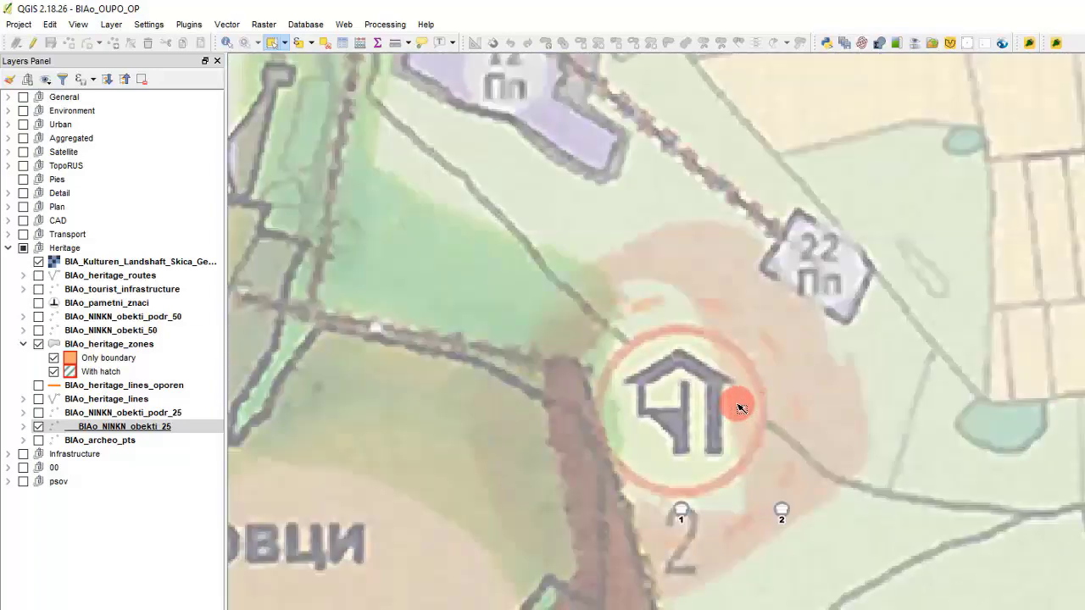
pyautogui.scroll(-1, 742, 409)
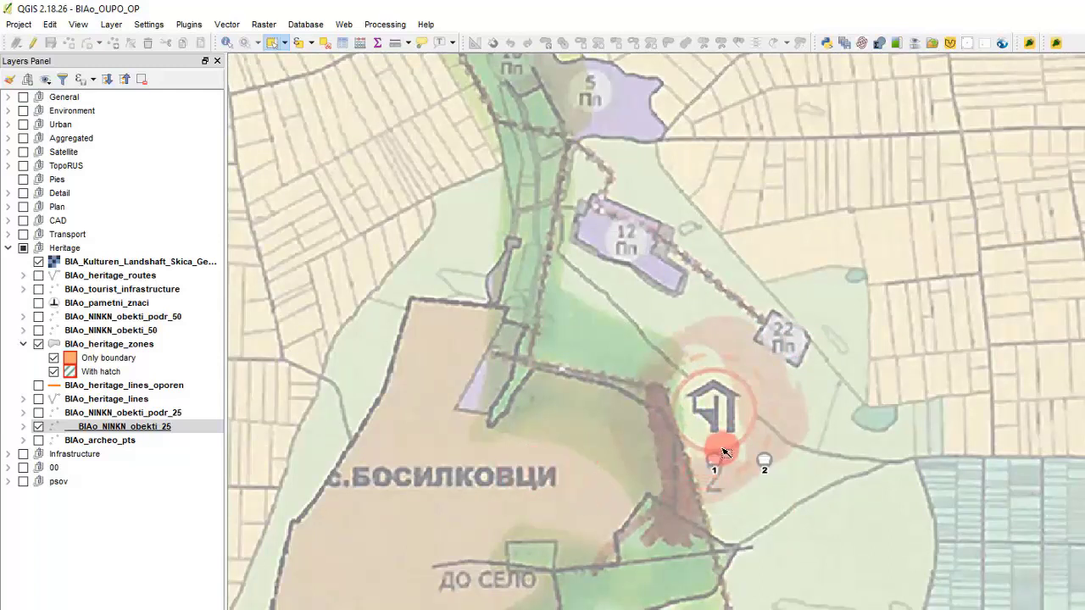
pyautogui.scroll(2, 724, 451)
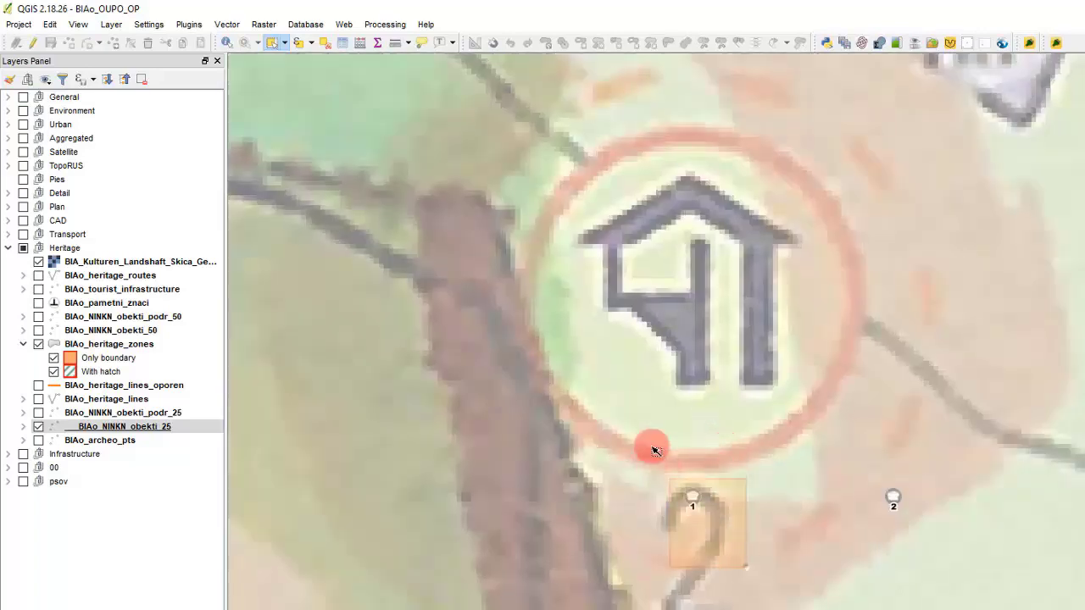
pyautogui.scroll(-2, 552, 476)
pyautogui.scroll(-2, 552, 476)
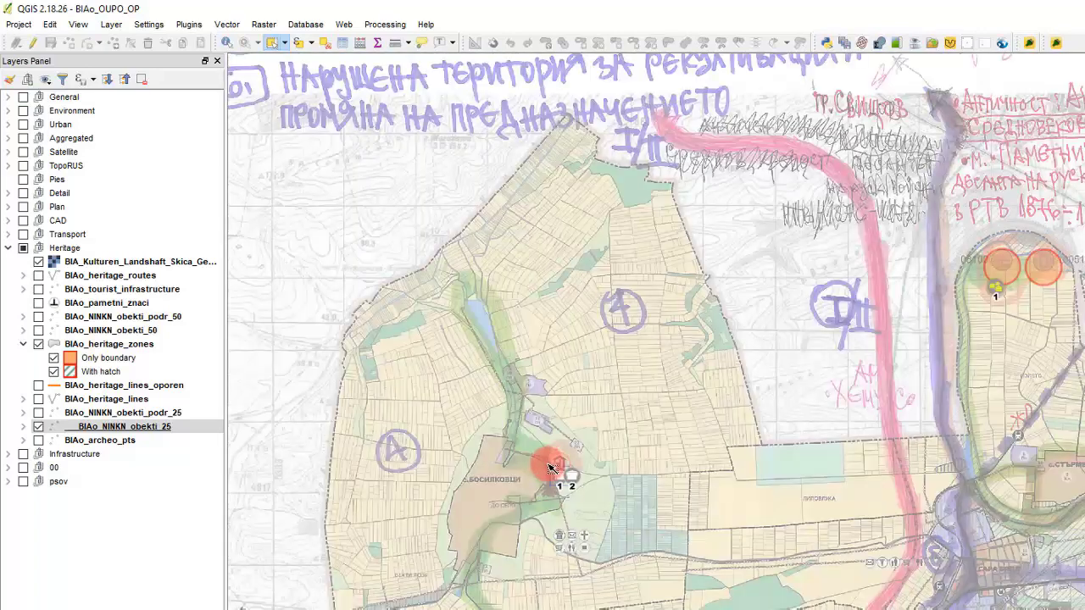
# Step: Examine the heritage objects around zones 0810050 and 0810051 and compare them with the neighbouring areas of the map
pyautogui.scroll(2, 998, 288)
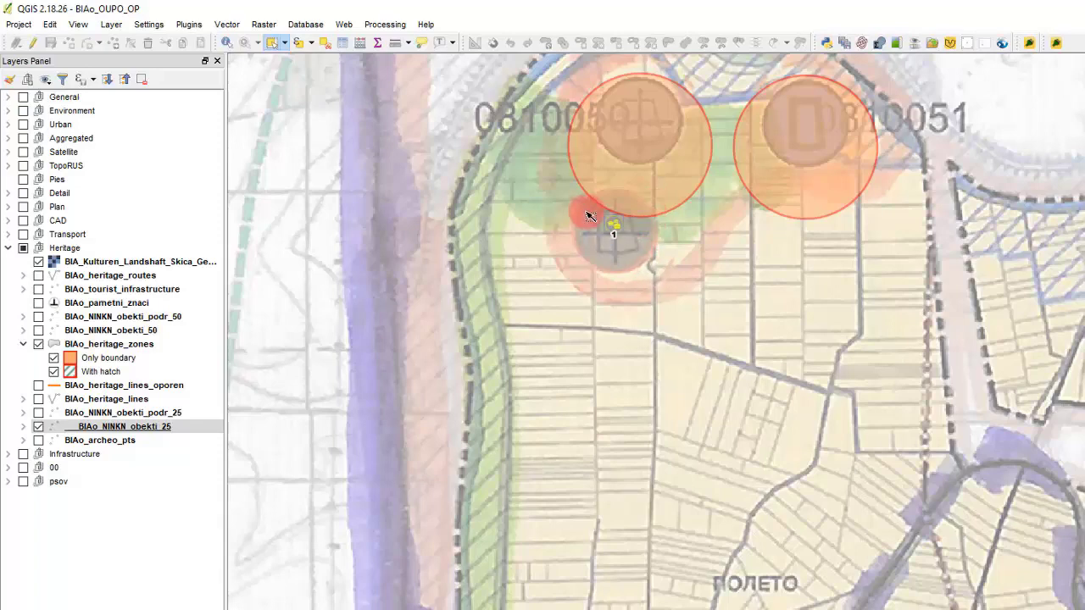
pyautogui.scroll(2, 660, 197)
pyautogui.scroll(-3, 487, 316)
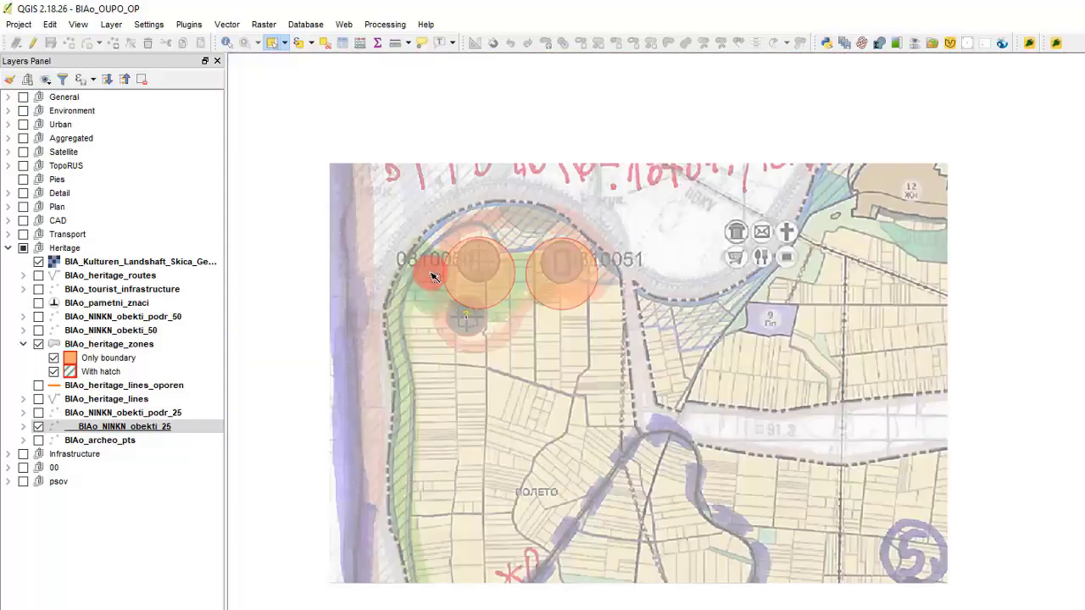
pyautogui.scroll(-1, 492, 442)
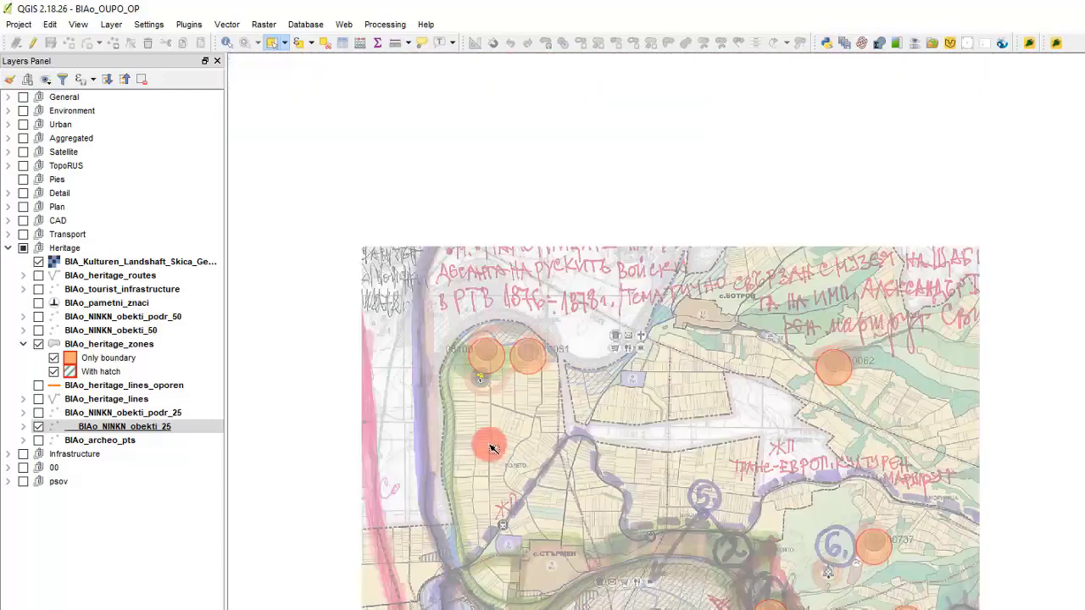
pyautogui.scroll(2, 1020, 608)
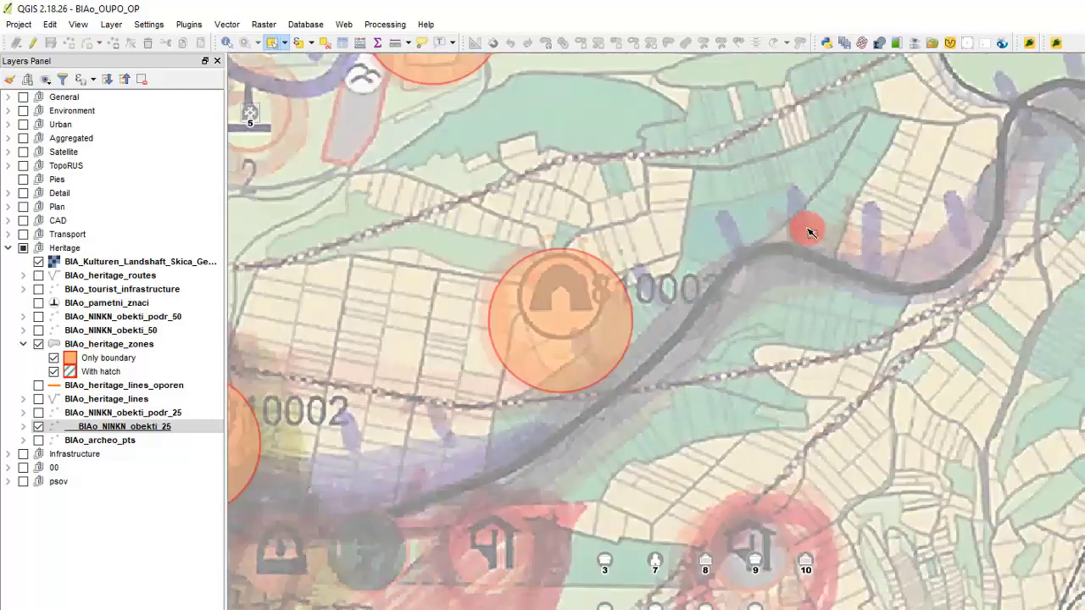
pyautogui.scroll(-2, 819, 222)
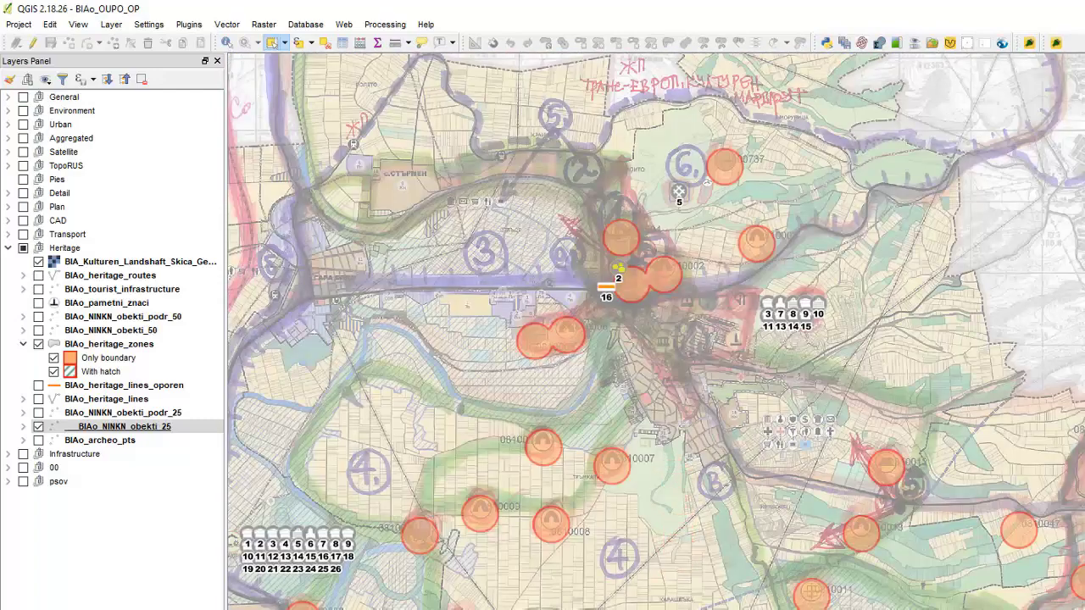
pyautogui.scroll(-1, 707, 379)
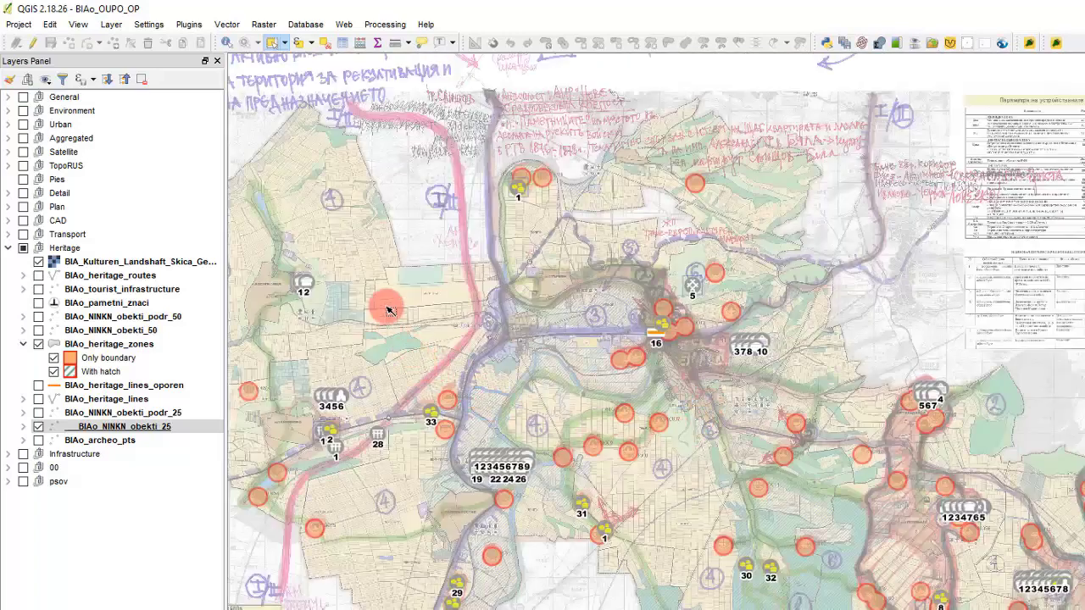
pyautogui.scroll(1, 387, 306)
# Step: Start a Multi-distance Buffer with ___BIAo_NINKN_obekti_25 as the input layer, limited to selected features only
pyautogui.click(230, 25)
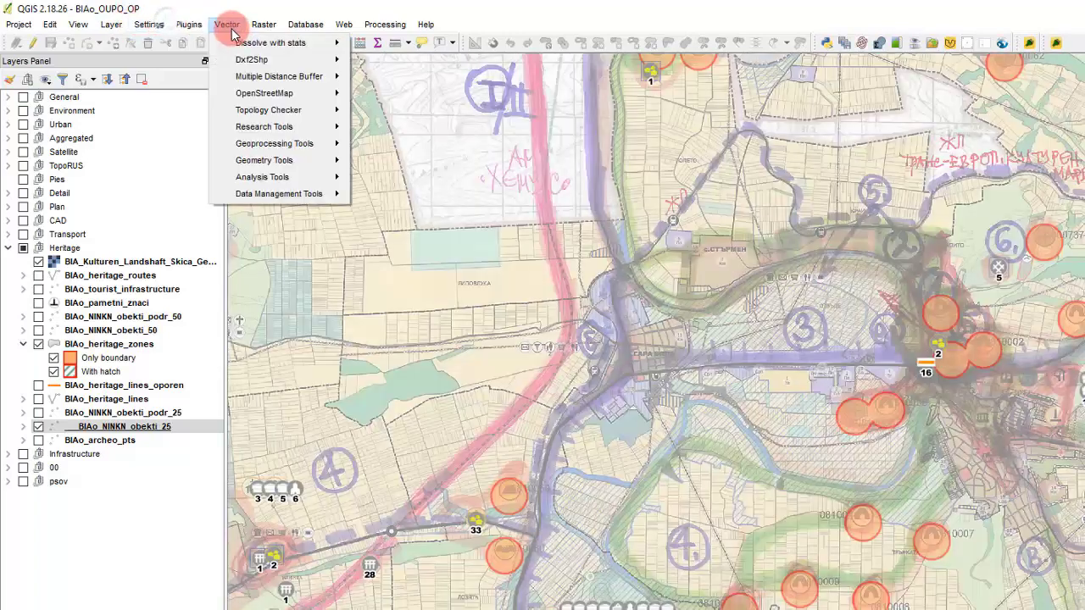
pyautogui.moveTo(322, 76)
pyautogui.click(391, 81)
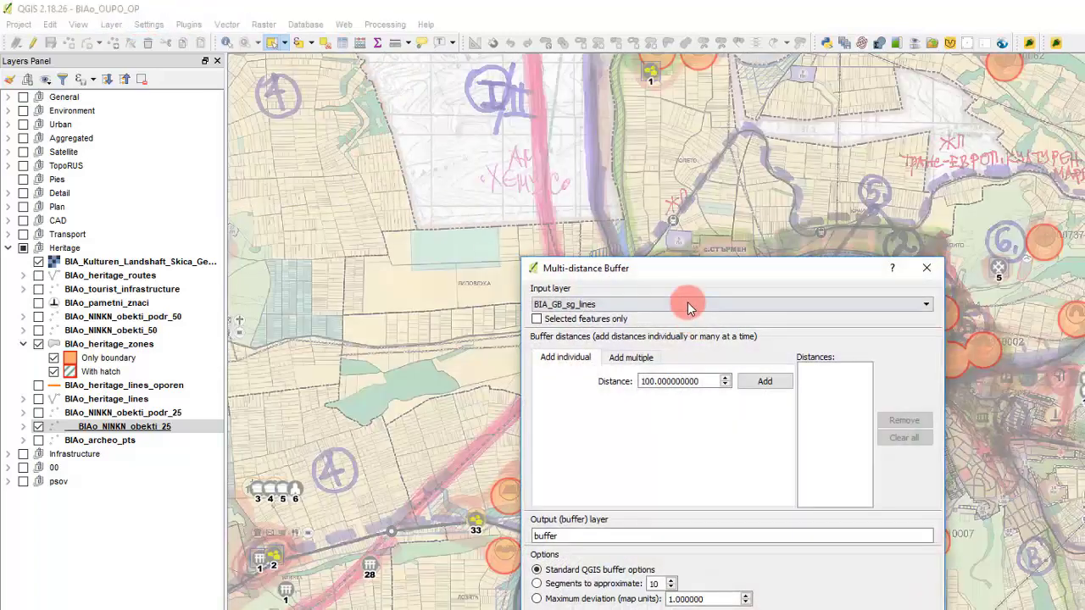
pyautogui.click(687, 302)
pyautogui.scroll(-5, 680, 347)
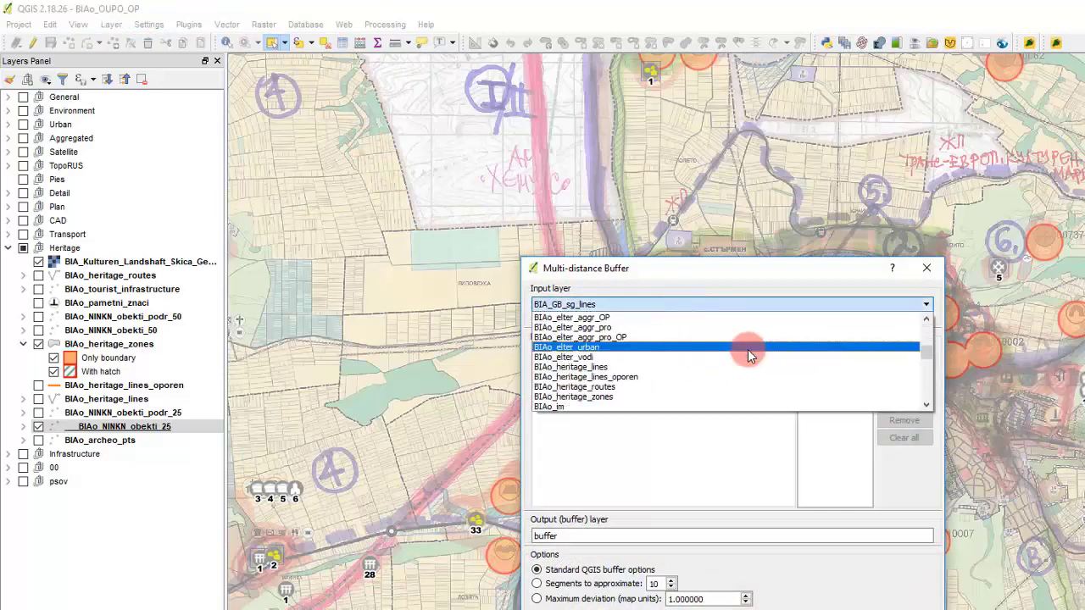
pyautogui.scroll(-10, 748, 349)
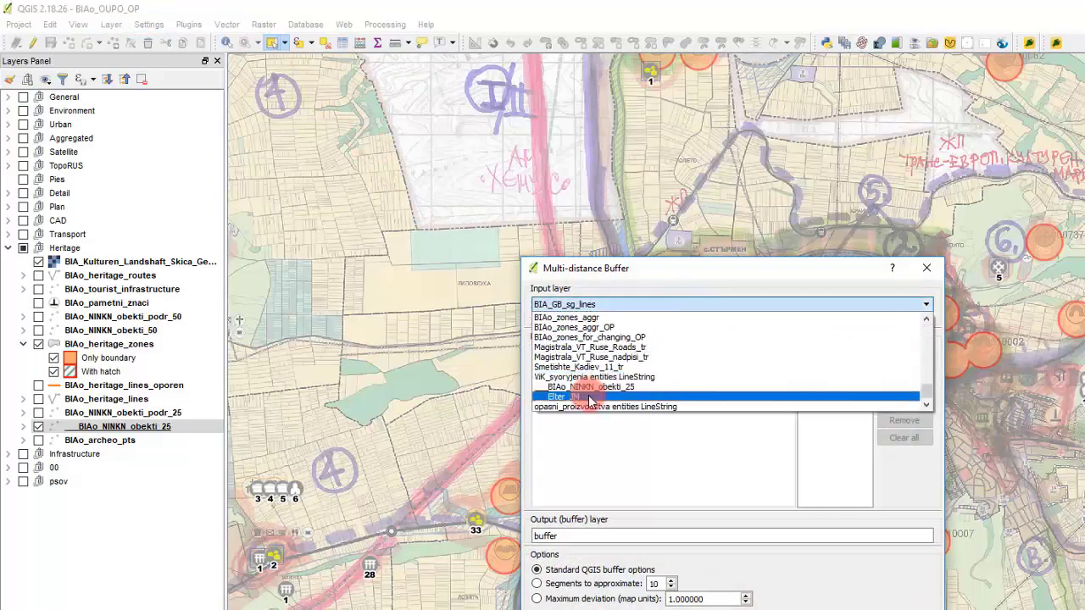
pyautogui.click(610, 386)
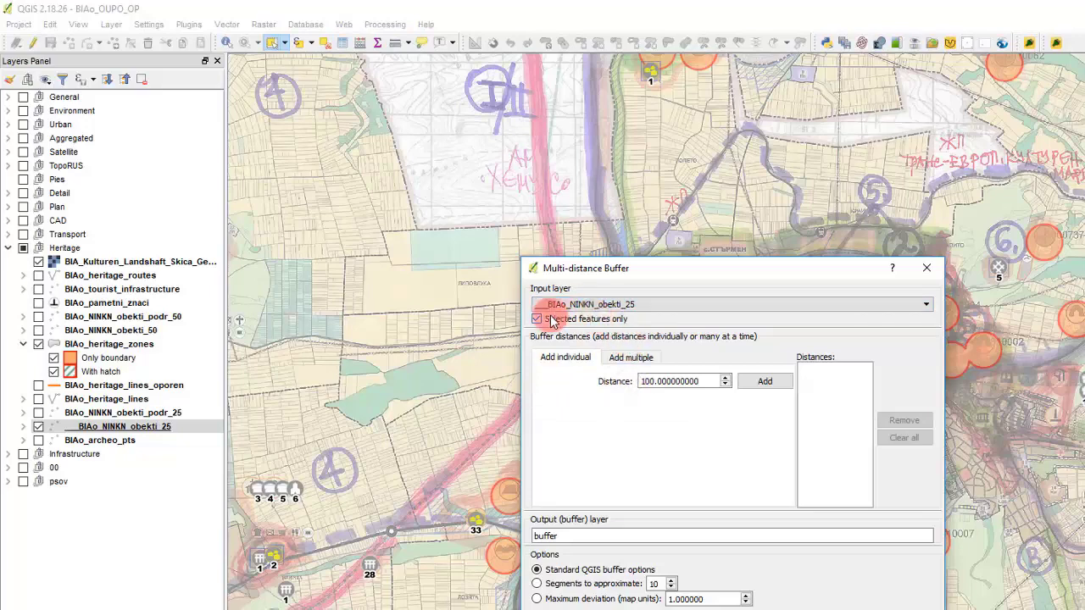
# Step: Add a buffer distance of 250, set the segments to approximate to 32 and create the buffer layer
pyautogui.click(702, 397)
pyautogui.doubleClick(700, 383)
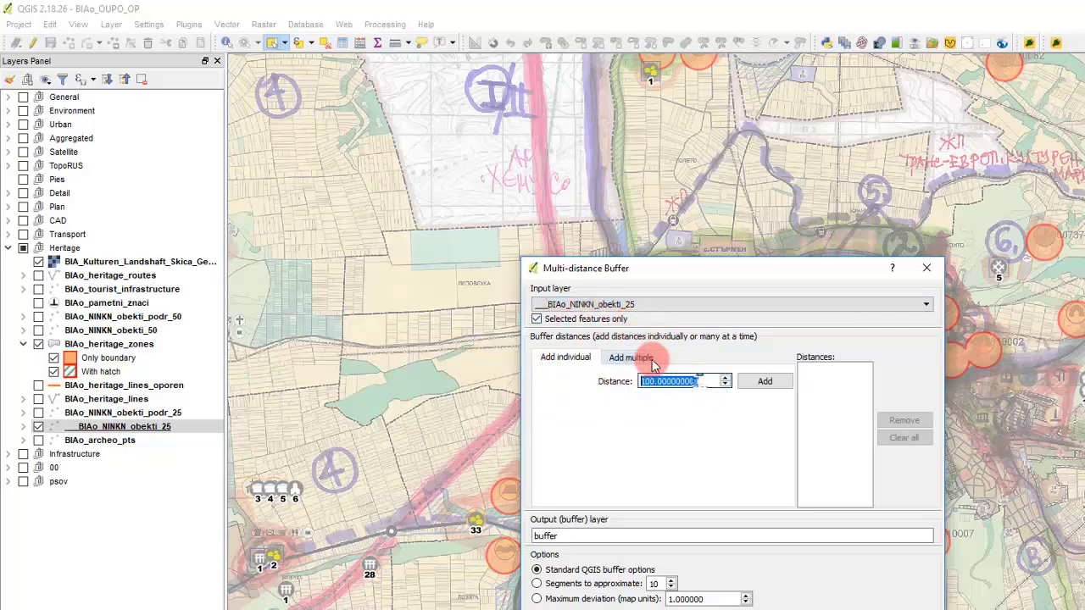
pyautogui.write('250')
pyautogui.click(756, 383)
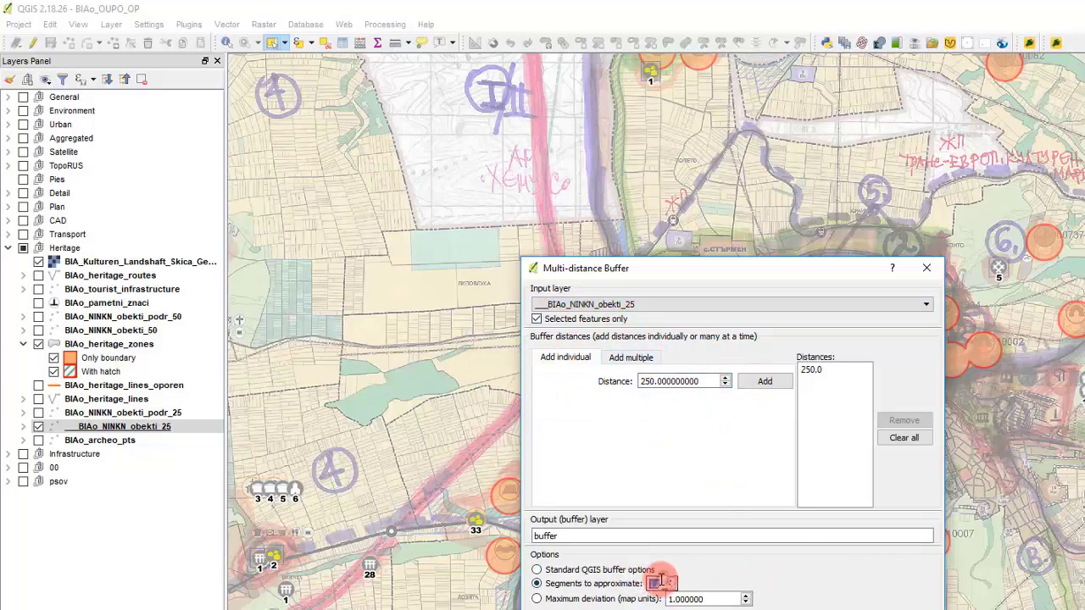
pyautogui.write('32')
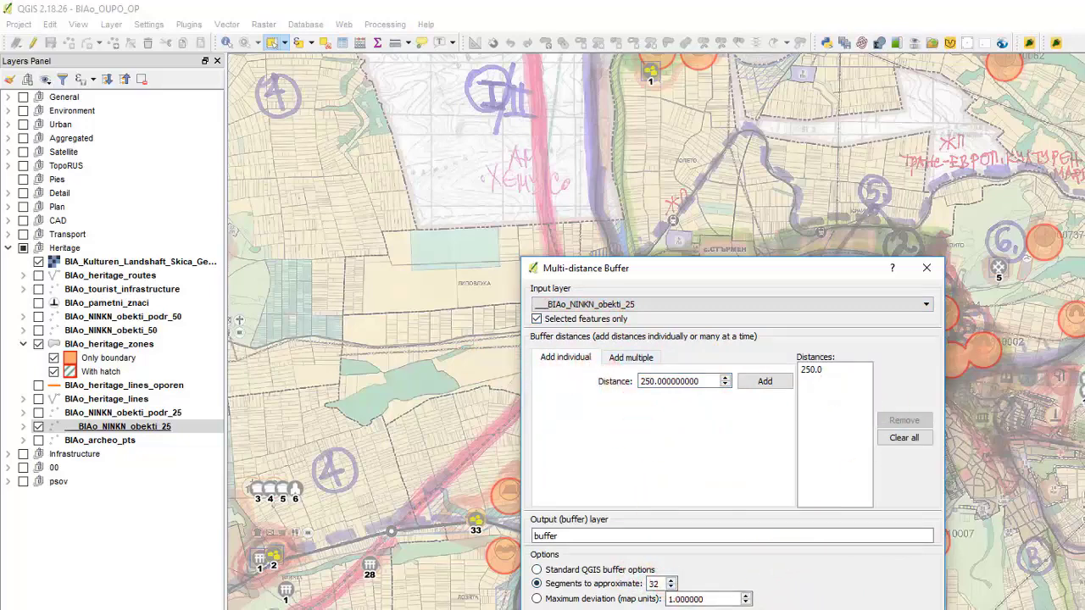
pyautogui.click(929, 269)
# Step: Copy the new buffer feature into BIAo_heritage_zones with editing enabled and set its type_int to 1
pyautogui.scroll(-1, 1075, 341)
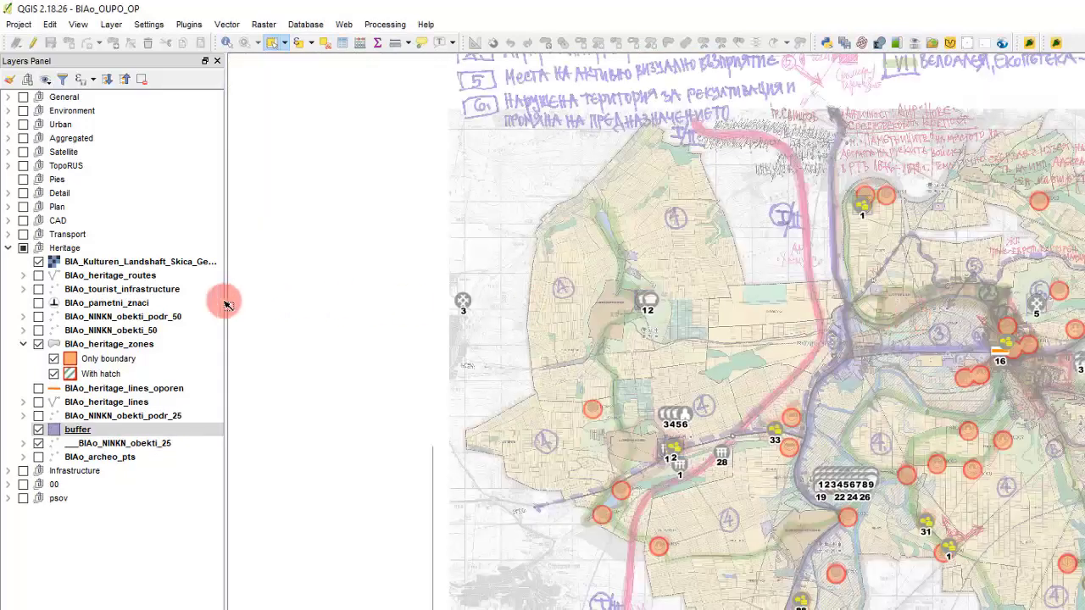
pyautogui.scroll(-2, 429, 213)
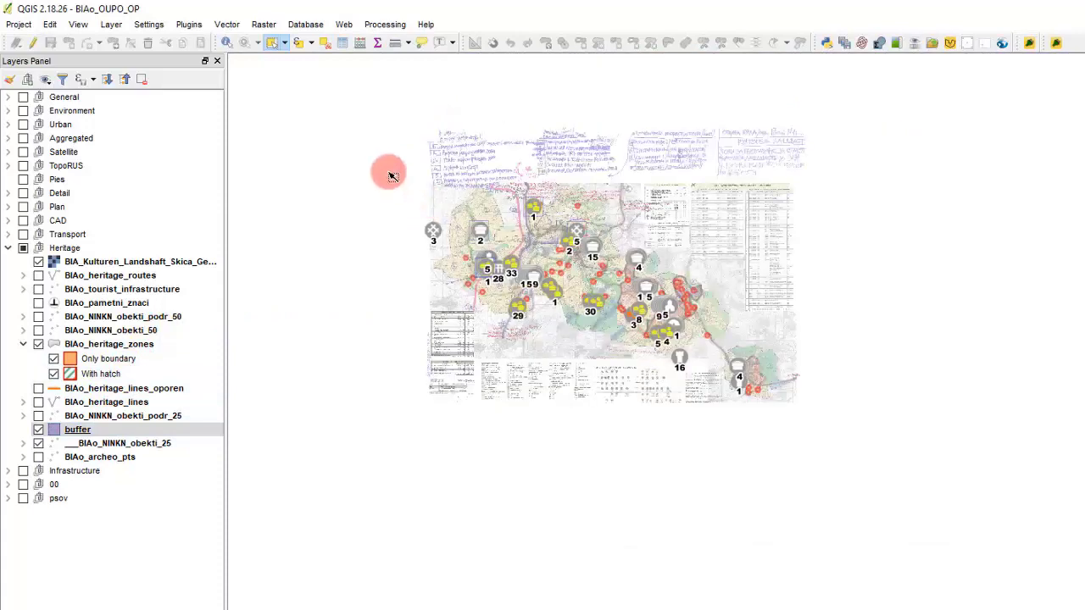
pyautogui.scroll(2, 475, 179)
pyautogui.scroll(3, 551, 225)
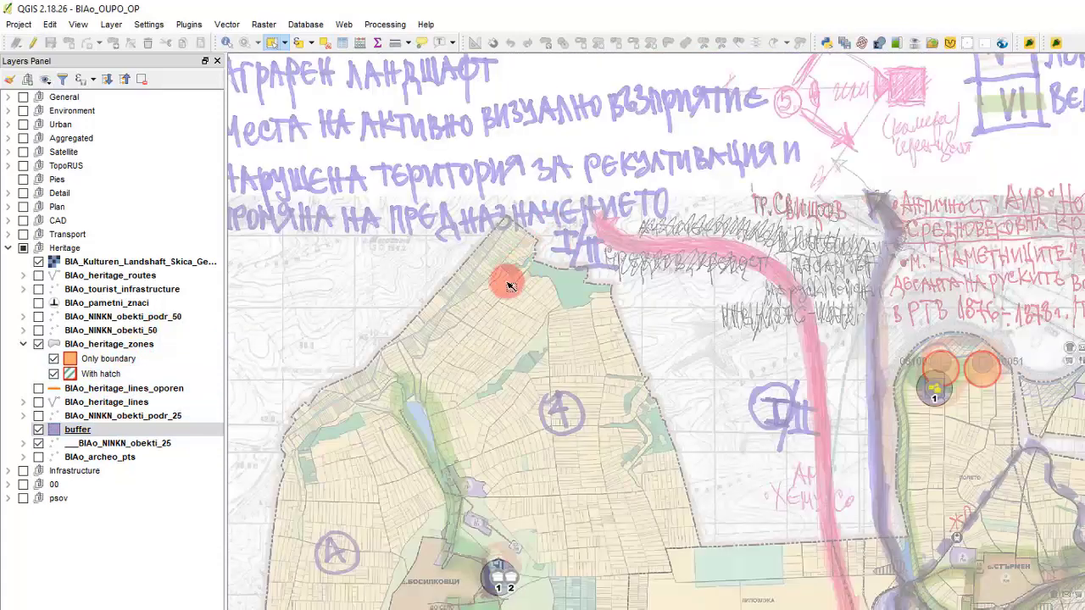
pyautogui.click(120, 433)
pyautogui.moveTo(84, 448); pyautogui.dragTo(125, 388)
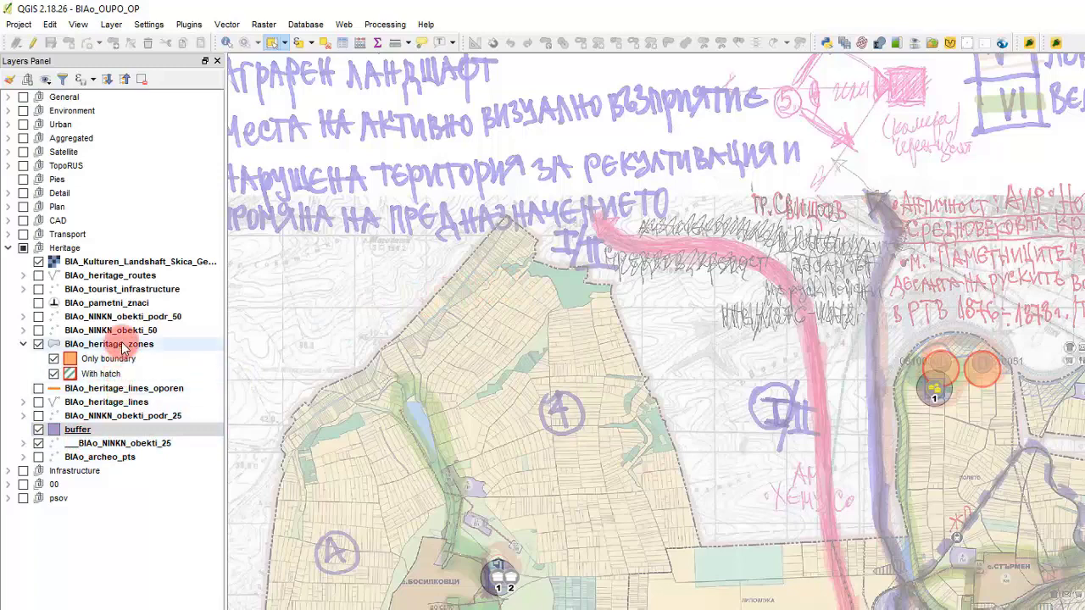
pyautogui.click(122, 345)
pyautogui.click(34, 42)
pyautogui.hotkey('ctrl', 'v')
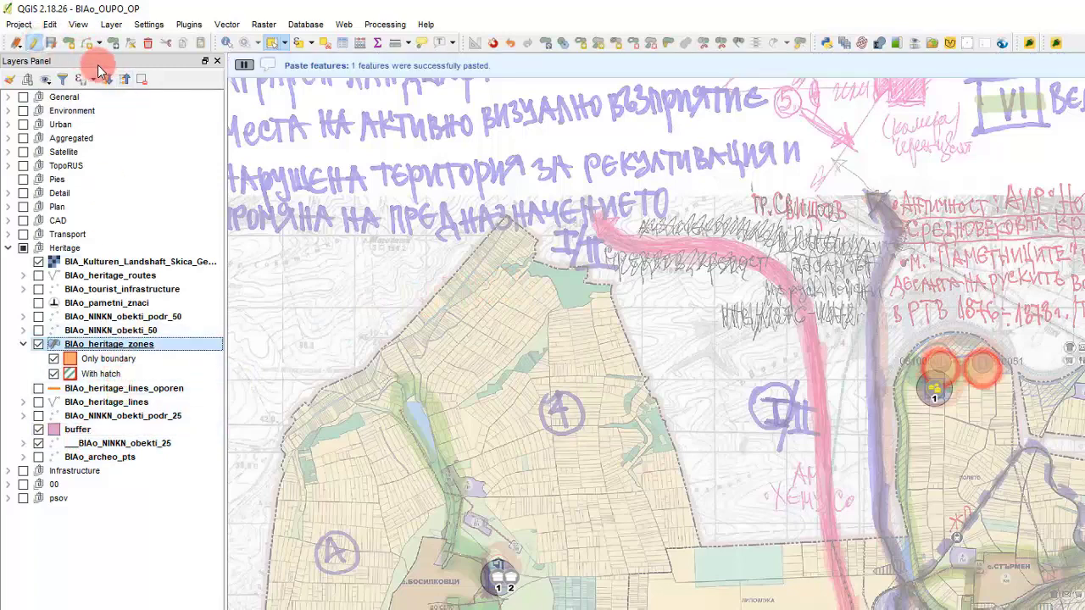
pyautogui.press('F6')
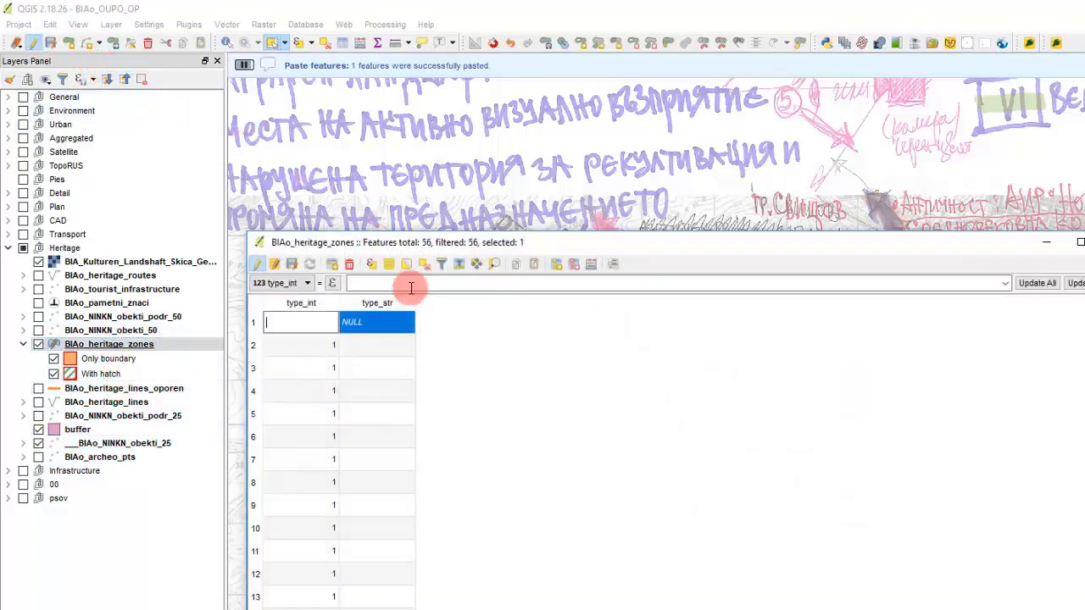
pyautogui.click(484, 169)
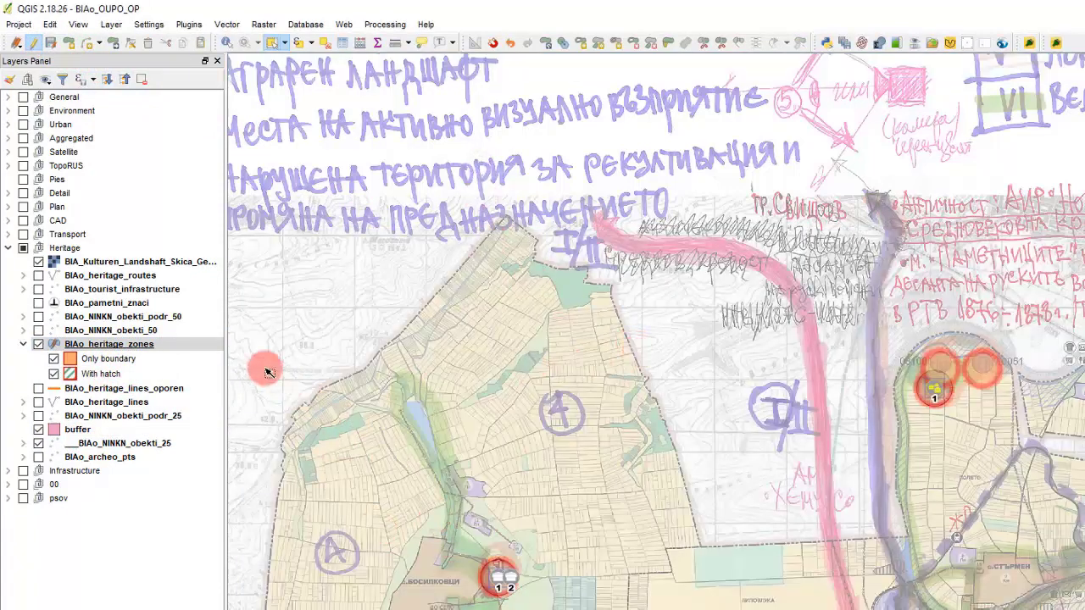
# Step: Remove the temporary buffer layer from the project
pyautogui.rightClick(107, 431)
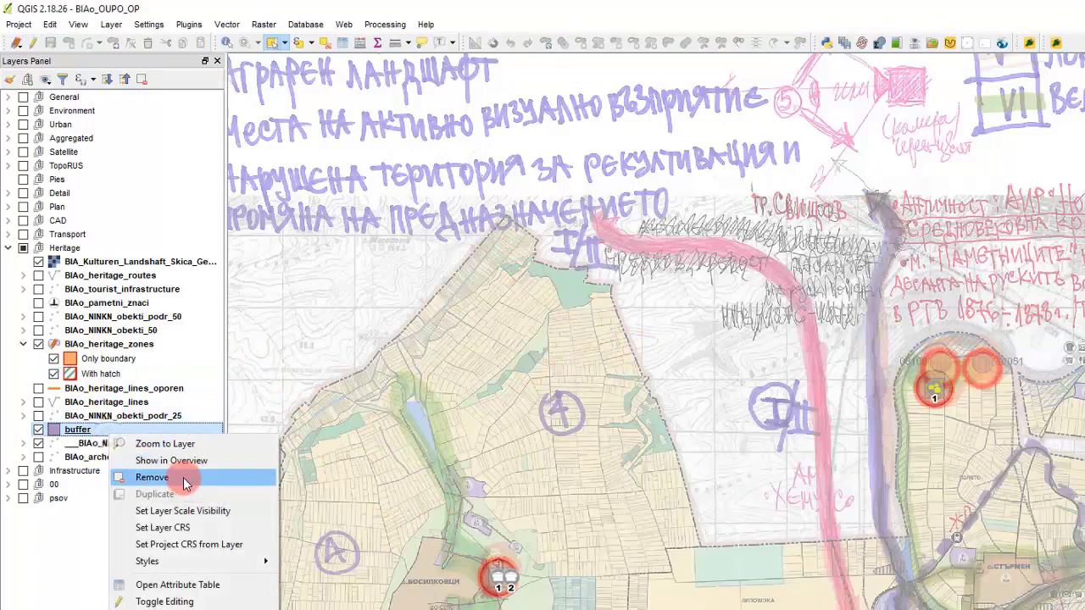
pyautogui.click(152, 477)
pyautogui.click(703, 480)
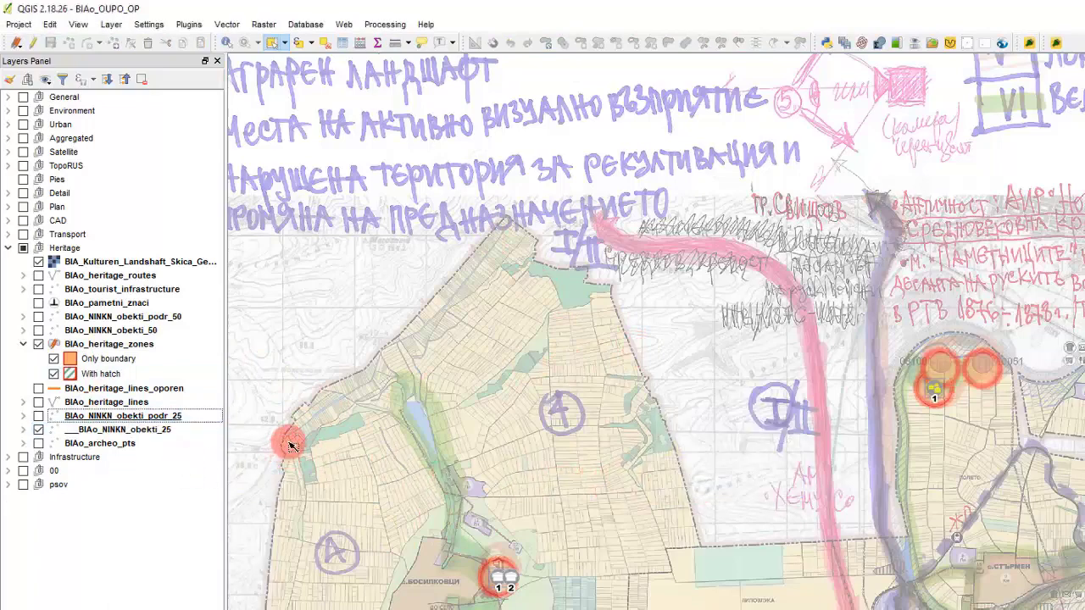
# Step: Examine the heritage zones across the map and compare them with the sketched outline around heritage objects 29 and 27
pyautogui.scroll(-1, 302, 379)
pyautogui.scroll(3, 436, 453)
pyautogui.scroll(-2, 581, 593)
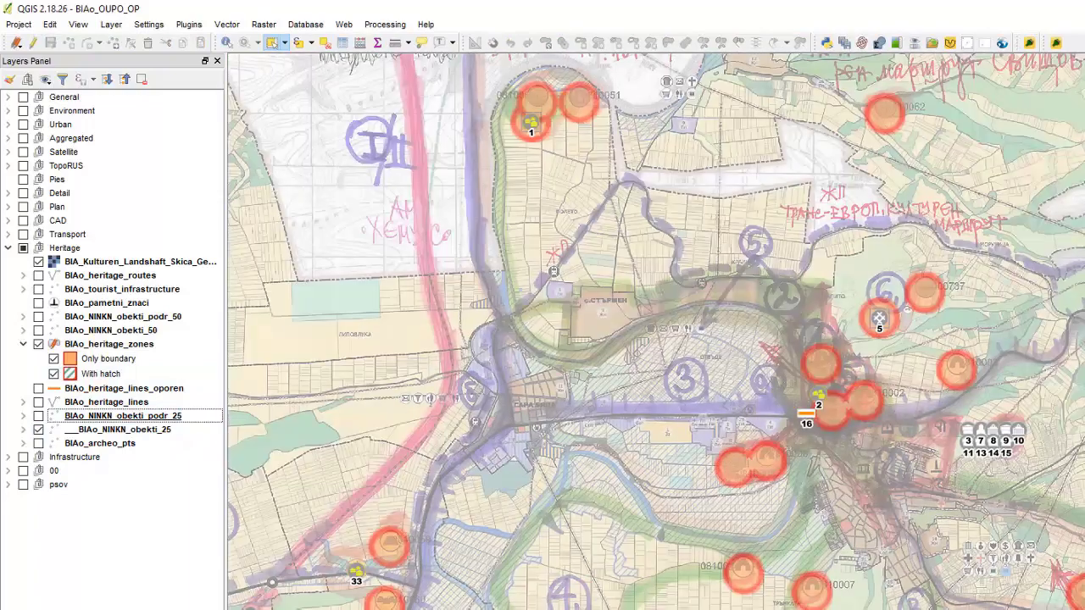
pyautogui.scroll(2, 572, 563)
pyautogui.scroll(-2, 572, 563)
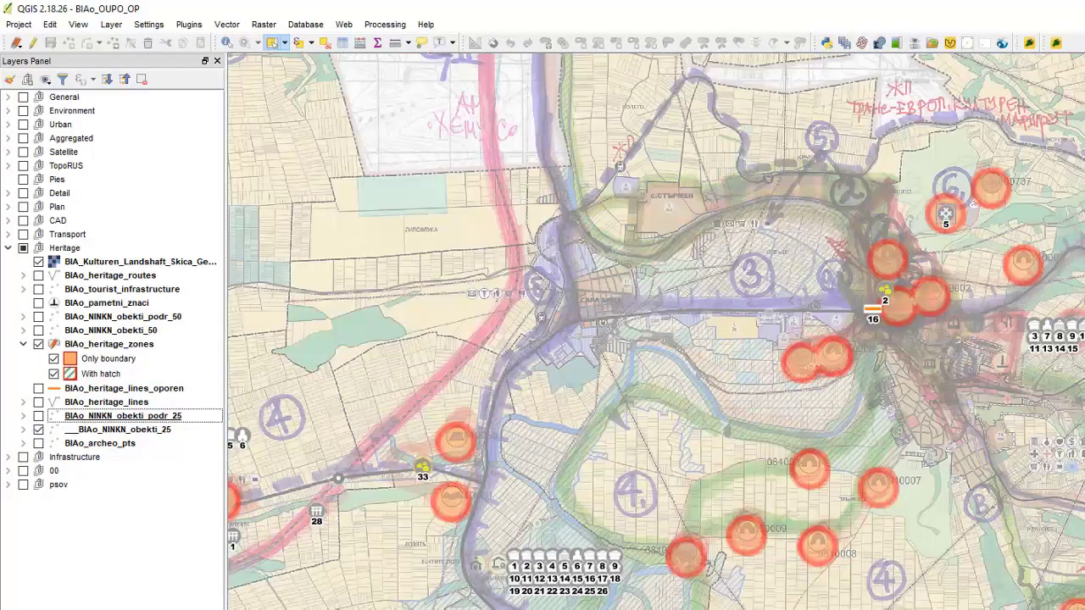
pyautogui.scroll(1, 543, 606)
pyautogui.scroll(-2, 589, 536)
pyautogui.scroll(2, 584, 595)
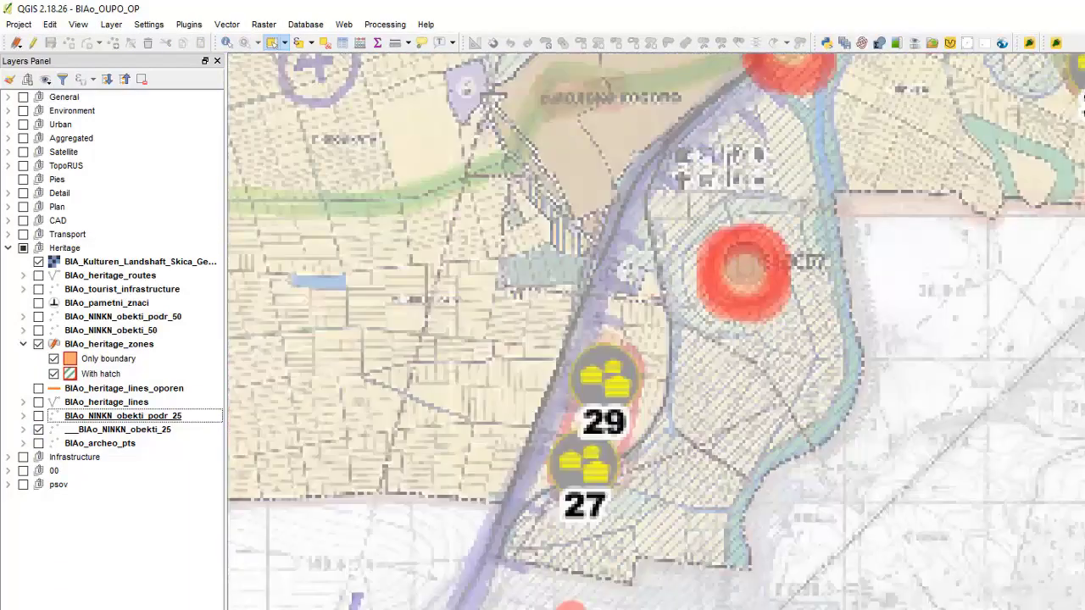
pyautogui.scroll(1, 610, 373)
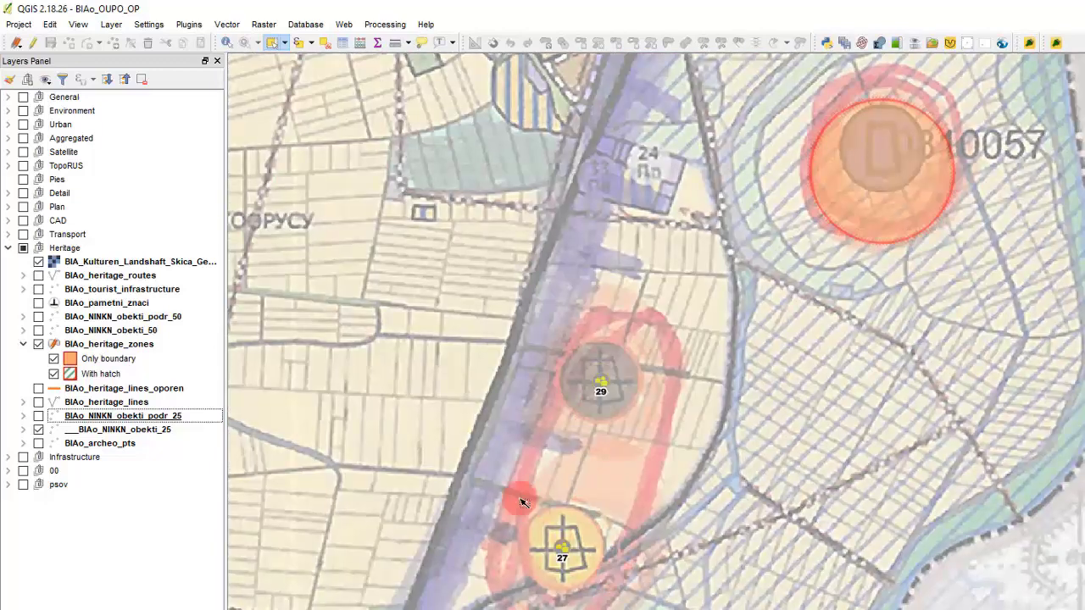
pyautogui.click(110, 402)
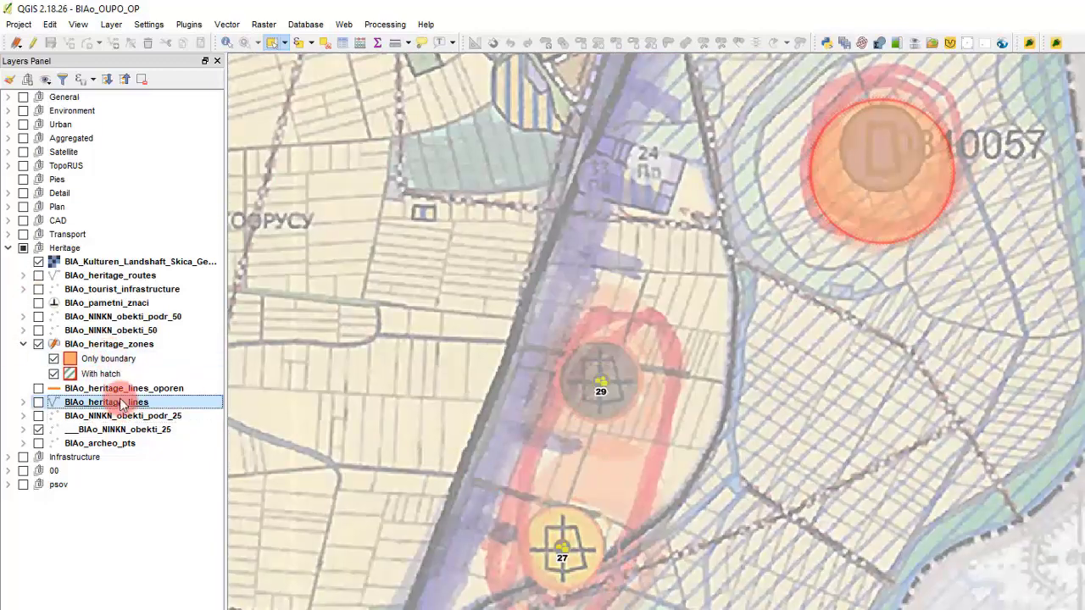
pyautogui.click(112, 430)
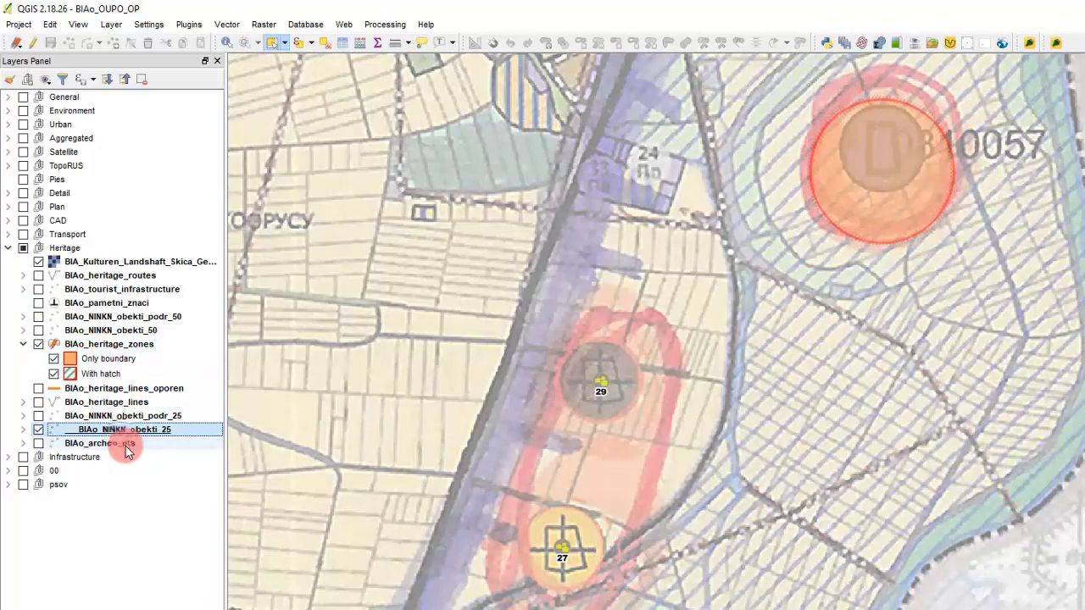
# Step: Split the pasted multipart buffer near Босилковци in BIAo_heritage_zones into single-part zones
pyautogui.scroll(-1, 653, 455)
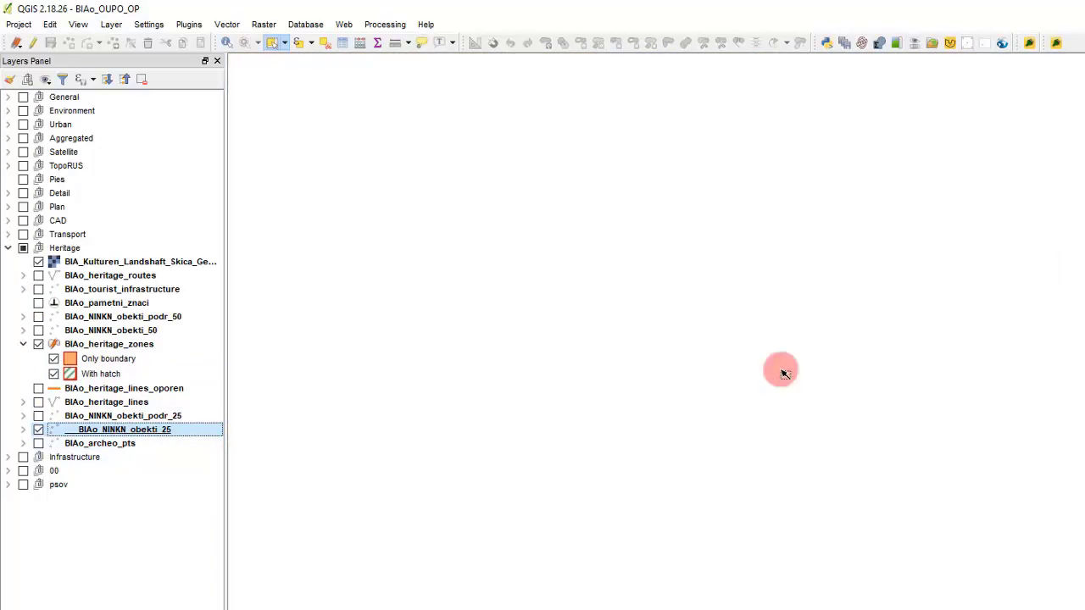
pyautogui.scroll(-2, 586, 310)
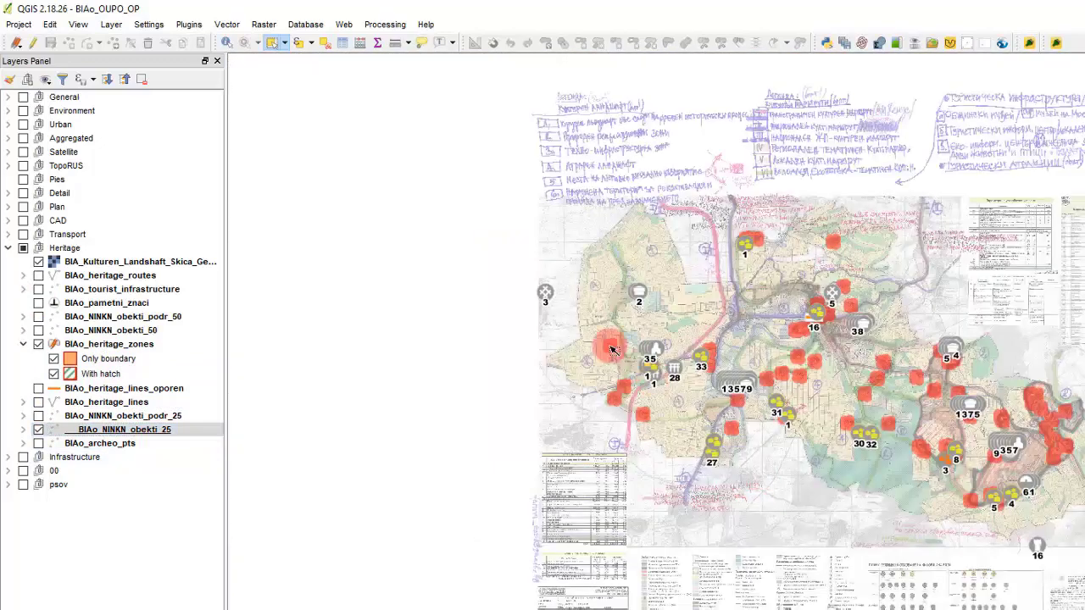
pyautogui.scroll(2, 647, 259)
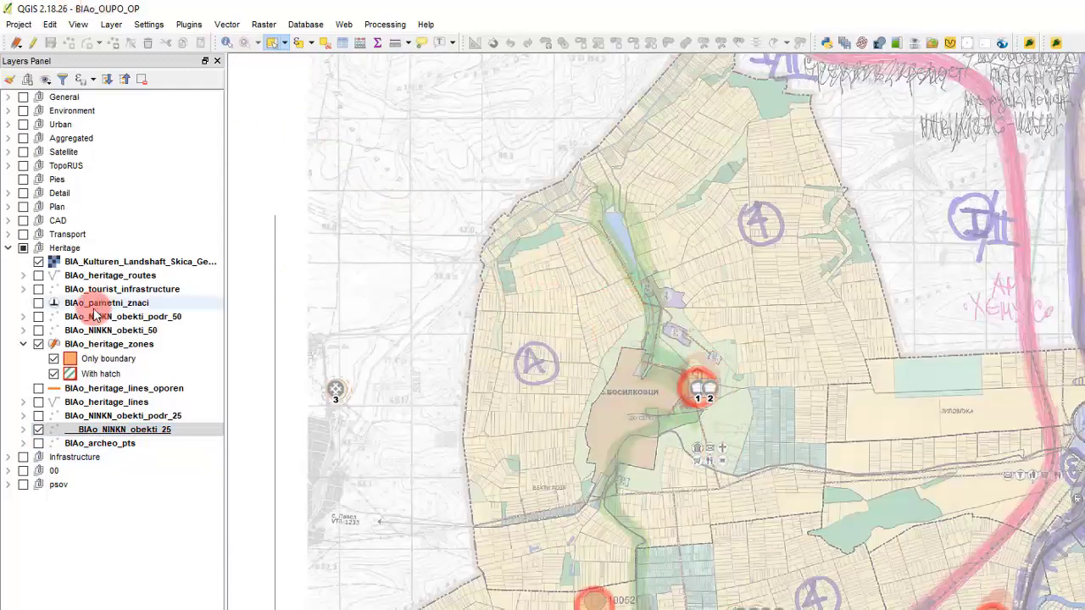
pyautogui.click(140, 344)
pyautogui.click(613, 333)
pyautogui.click(796, 43)
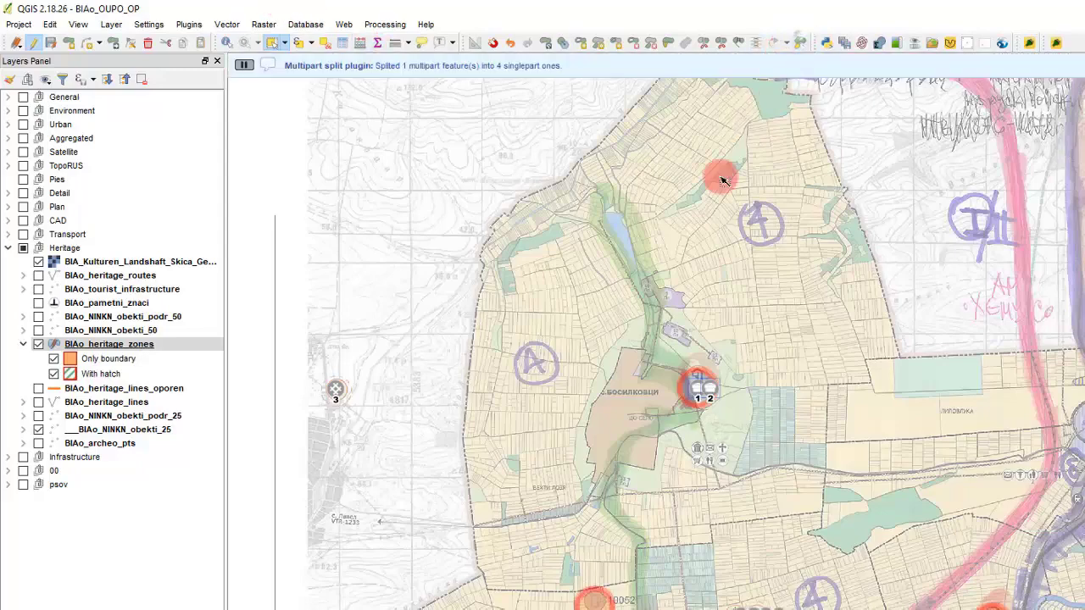
# Step: Copy the round zone at 0810057 and place the copies over heritage objects 29 and 27
pyautogui.scroll(-2, 418, 260)
pyautogui.scroll(2, 658, 427)
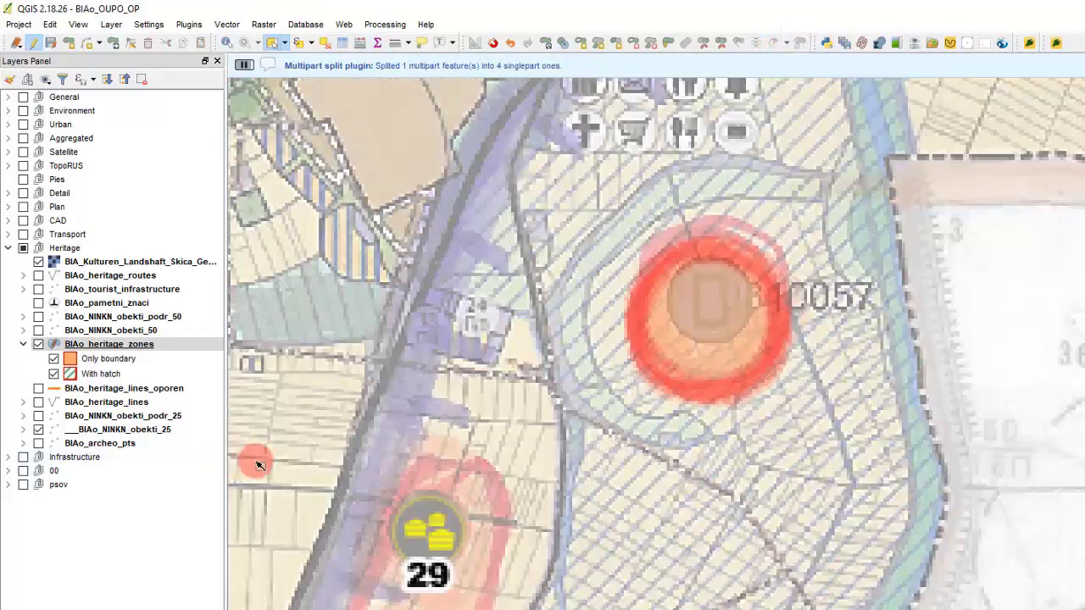
pyautogui.hotkey('ctrl', 'v')
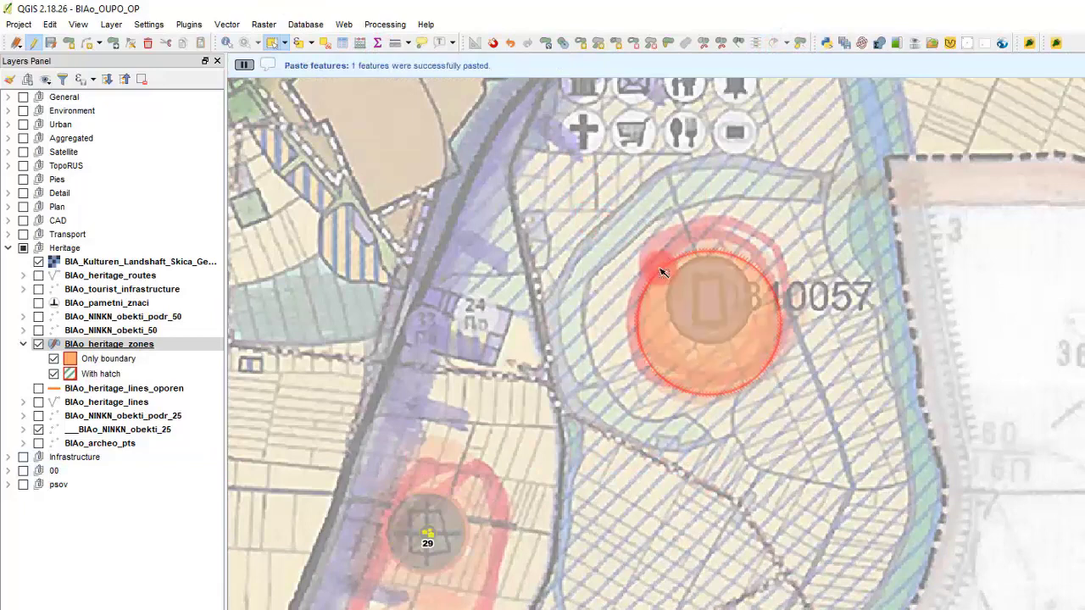
pyautogui.click(694, 351)
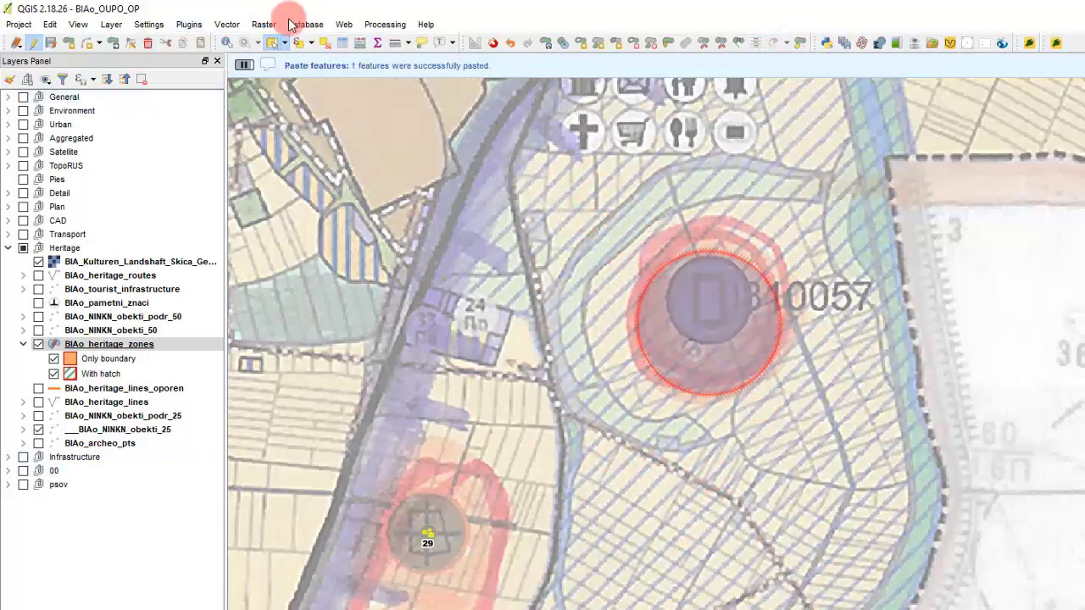
pyautogui.click(114, 45)
pyautogui.moveTo(774, 294); pyautogui.dragTo(500, 483)
# Step: Delete the upper arc vertices of the zone around object 27 and the lower arc vertices of the zone around object 29
pyautogui.scroll(1, 427, 585)
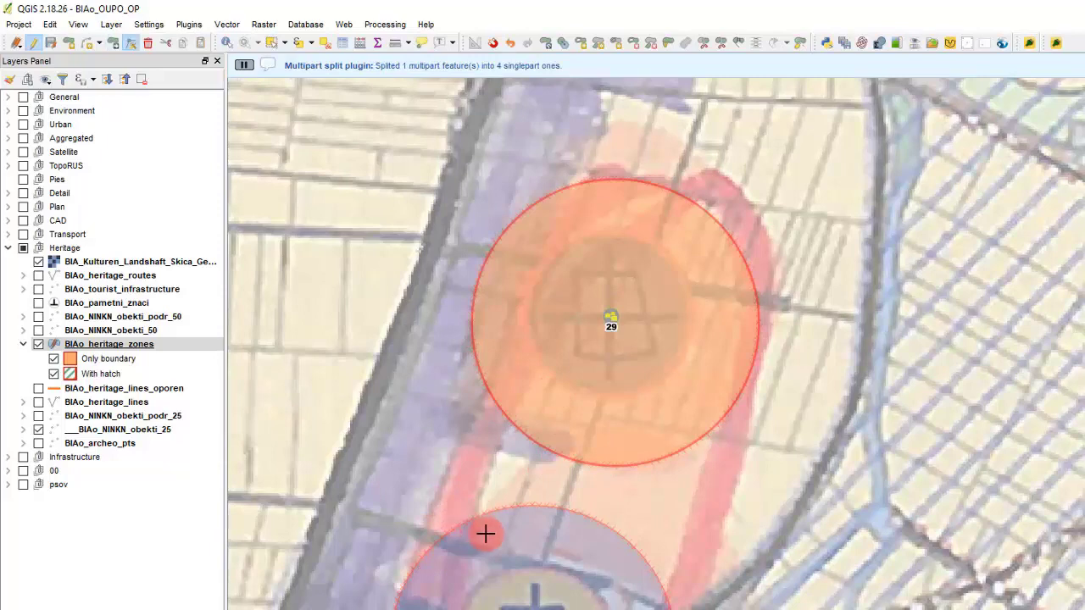
pyautogui.click(489, 515)
pyautogui.moveTo(430, 354); pyautogui.dragTo(681, 500)
pyautogui.click(538, 446)
pyautogui.moveTo(412, 331); pyautogui.dragTo(753, 516)
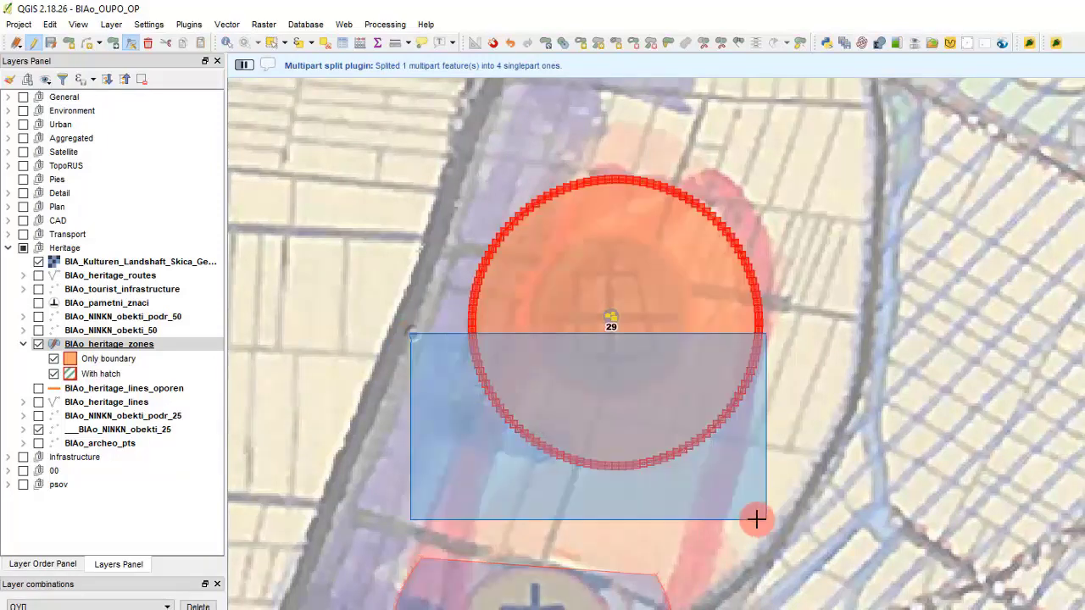
pyautogui.press('Delete')
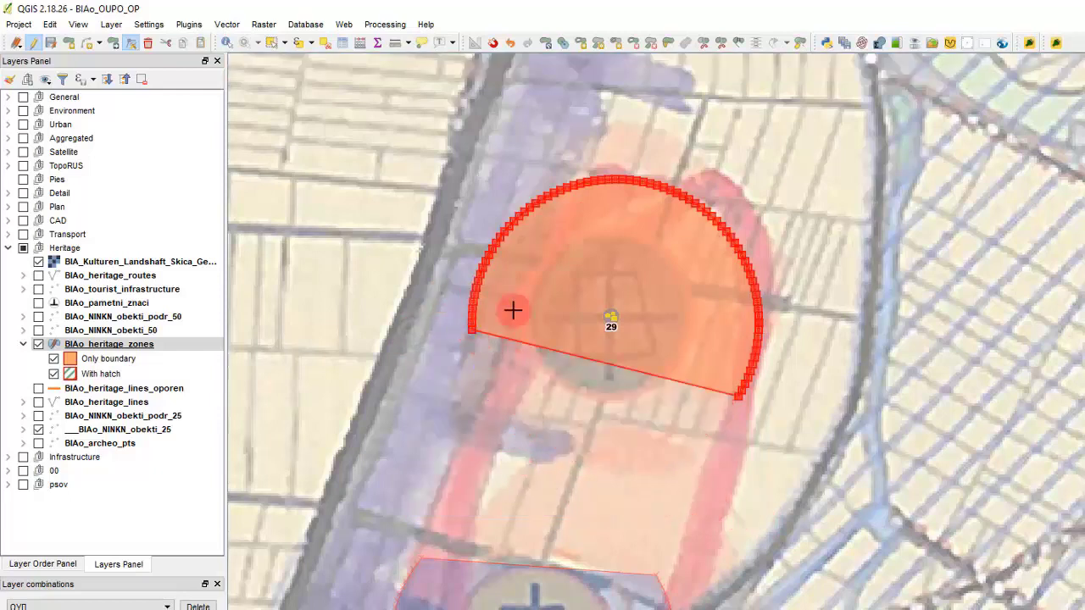
# Step: Stretch the cut corners of the zone around object 27 to meet the straight edge of the zone around object 29
pyautogui.moveTo(591, 347); pyautogui.dragTo(517, 439)
pyautogui.press('Delete')
pyautogui.hotkey('ctrl', 'z')
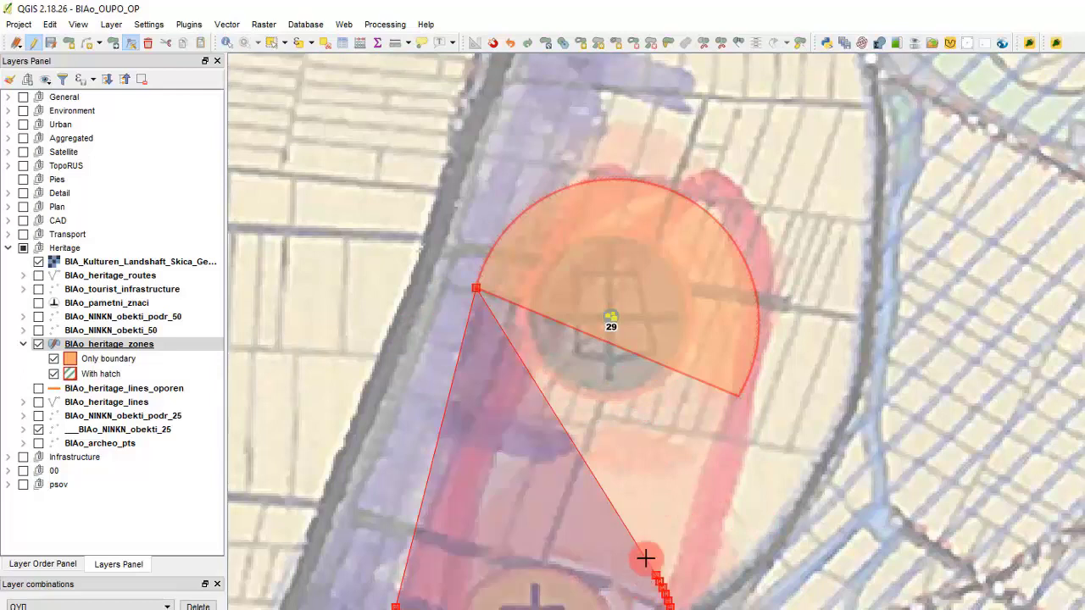
pyautogui.moveTo(645, 550); pyautogui.dragTo(658, 573)
pyautogui.hotkey('ctrl', 'z')
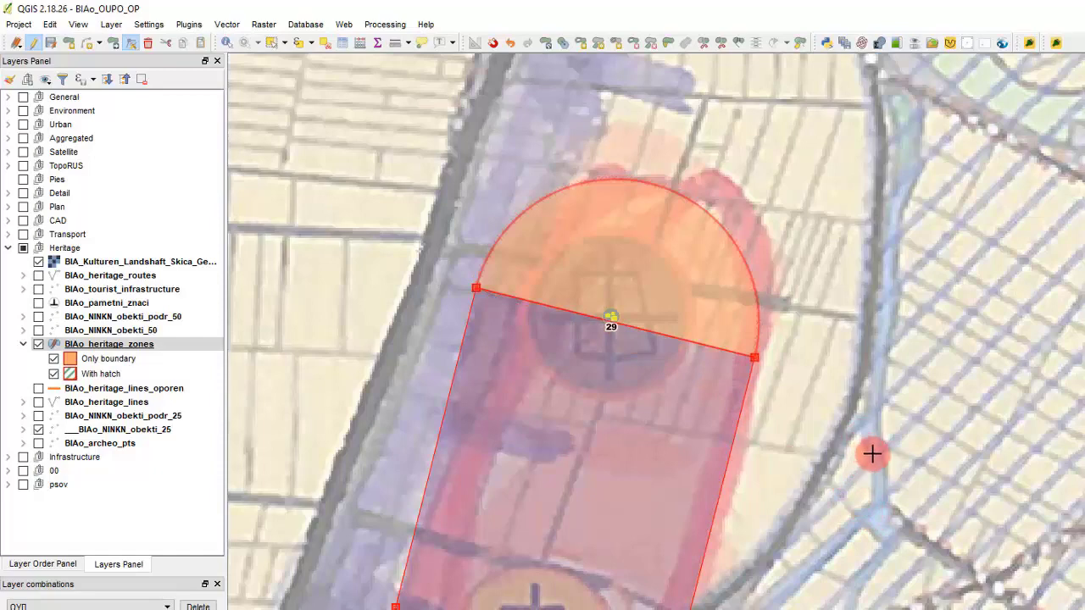
# Step: Merge the two adjoining zones around objects 27 and 29 into one elongated heritage zone
pyautogui.scroll(-3, 752, 515)
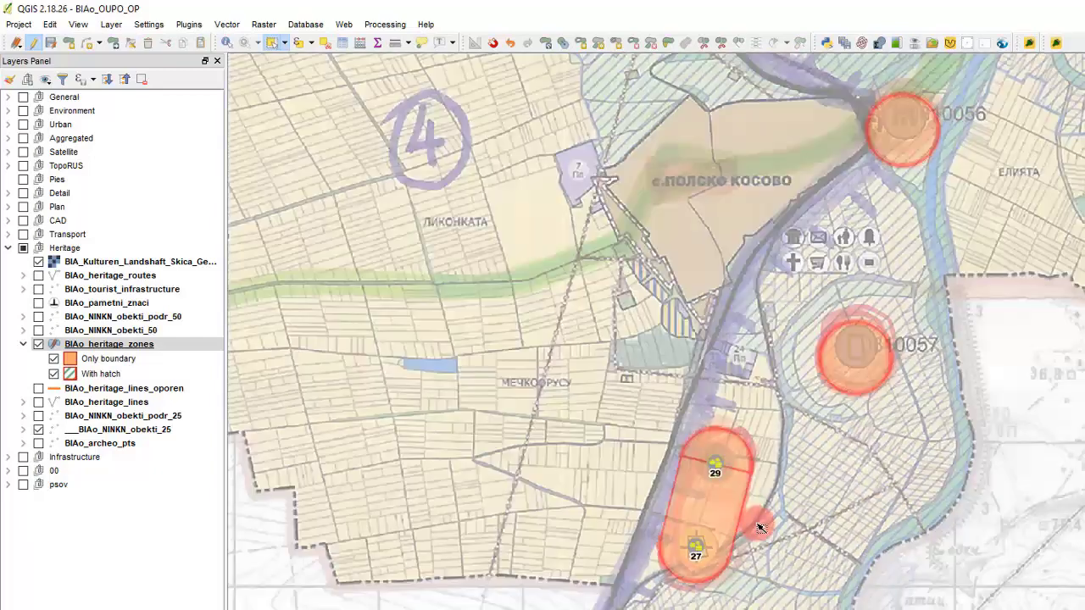
pyautogui.scroll(1, 748, 504)
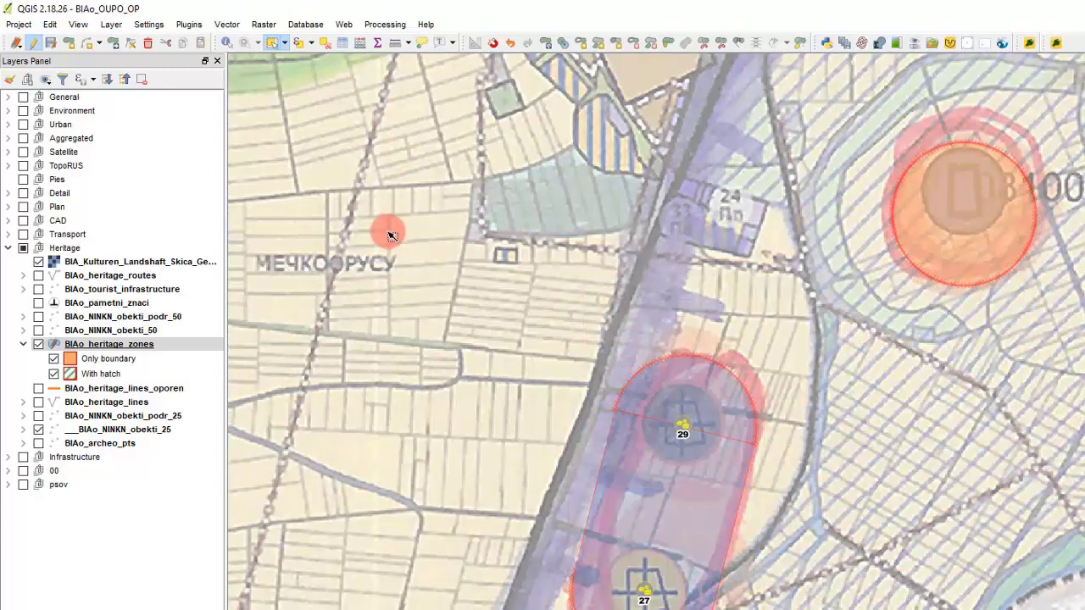
pyautogui.press('m')
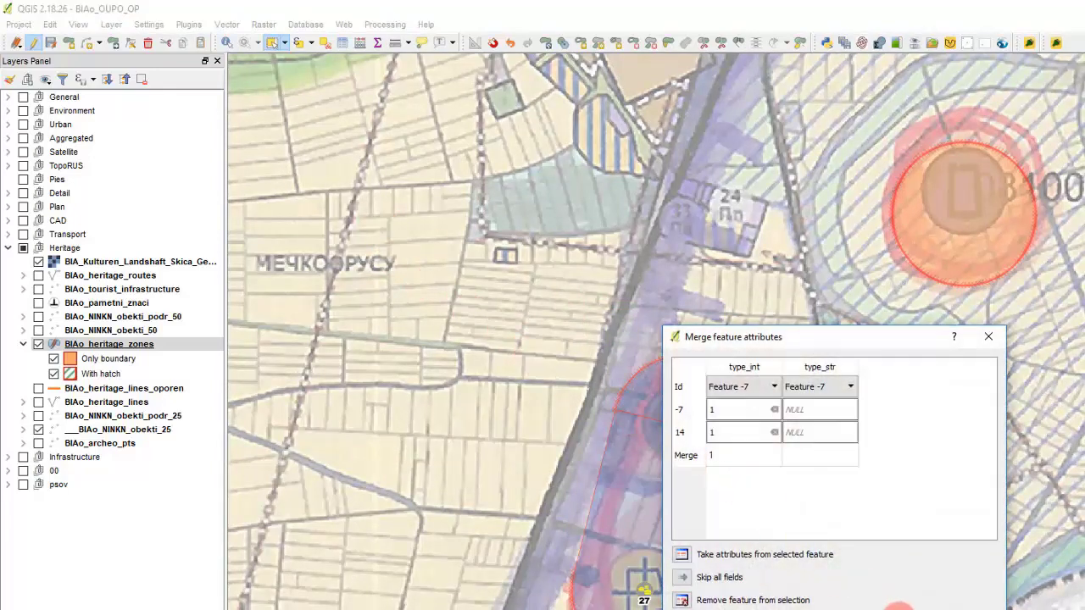
pyautogui.click(899, 609)
pyautogui.click(683, 489)
pyautogui.click(840, 547)
pyautogui.scroll(-1, 673, 572)
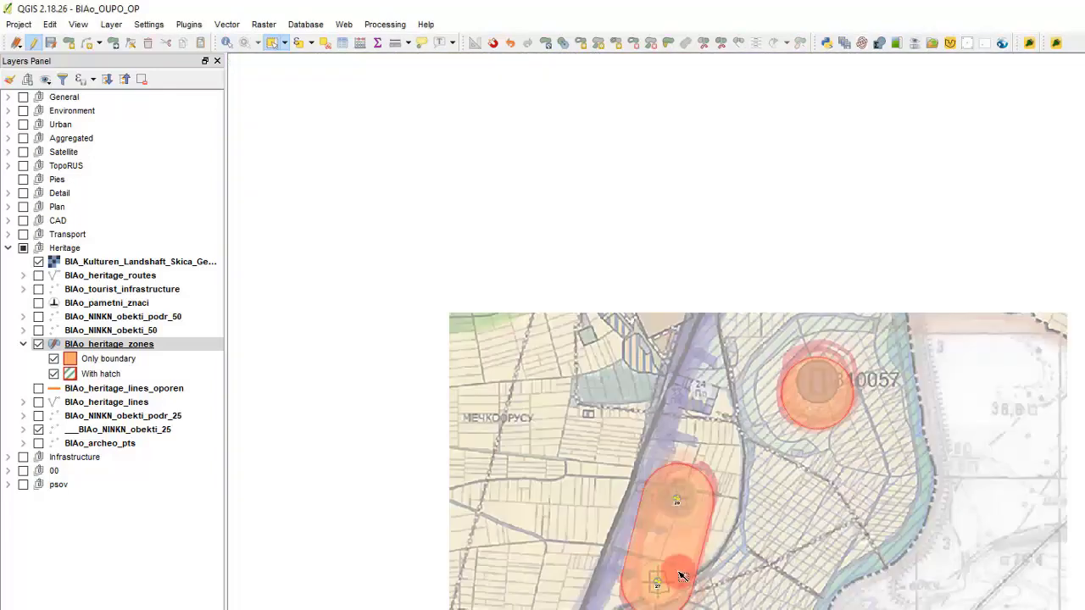
# Step: Examine the heritage zones and sketched outlines south of Бистренци around objects 0810031, 0810032, 0810037 and 0810038
pyautogui.scroll(-2, 920, 354)
pyautogui.scroll(1, 1078, 204)
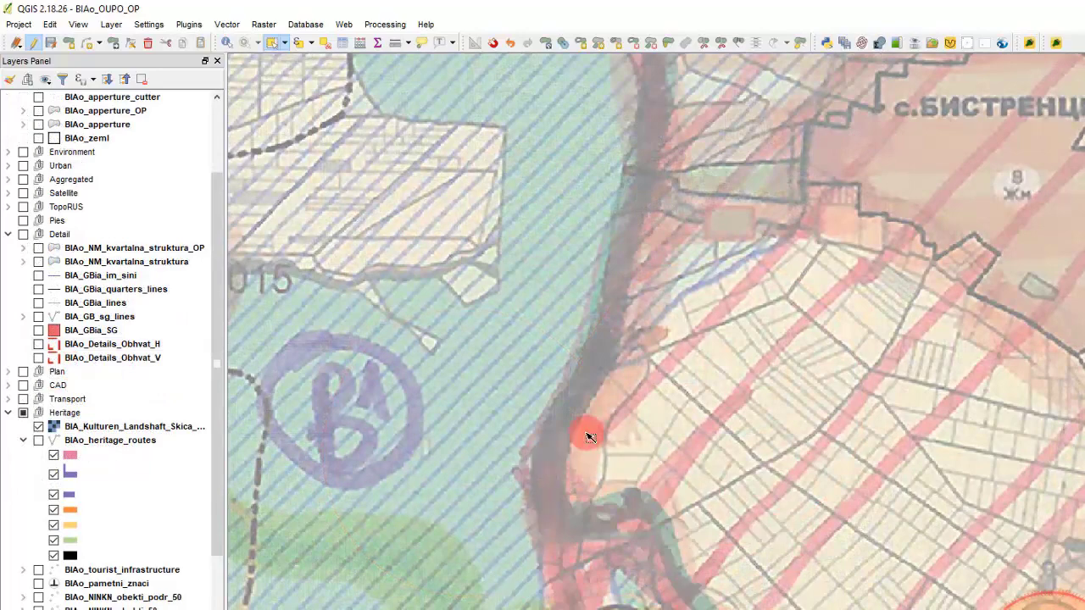
pyautogui.scroll(-1, 589, 436)
pyautogui.scroll(1, 869, 590)
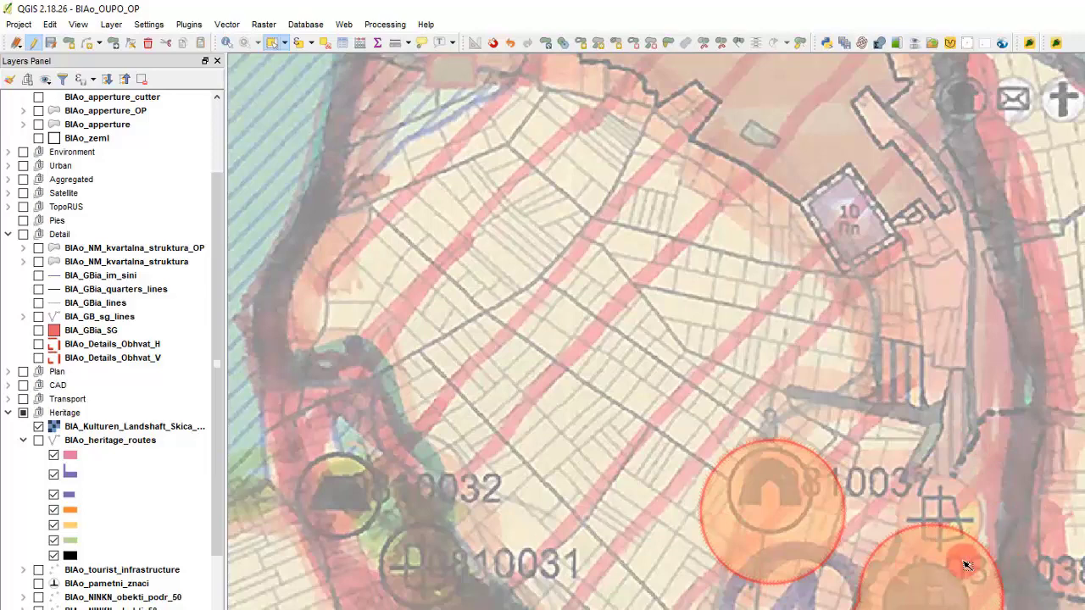
pyautogui.scroll(-2, 1002, 543)
pyautogui.scroll(1, 656, 331)
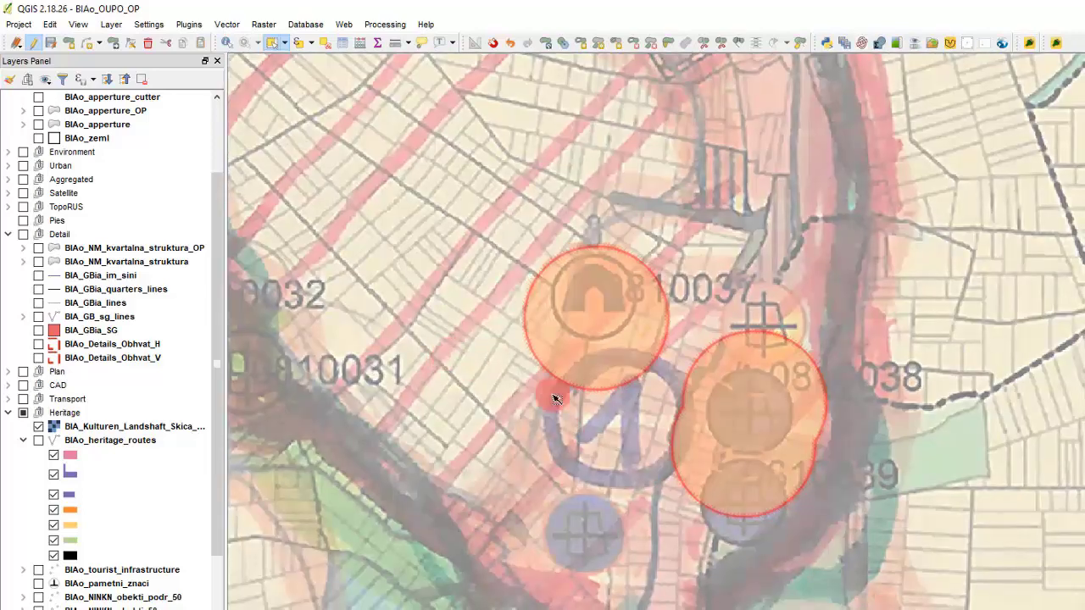
pyautogui.scroll(-1, 871, 501)
pyautogui.scroll(1, 574, 371)
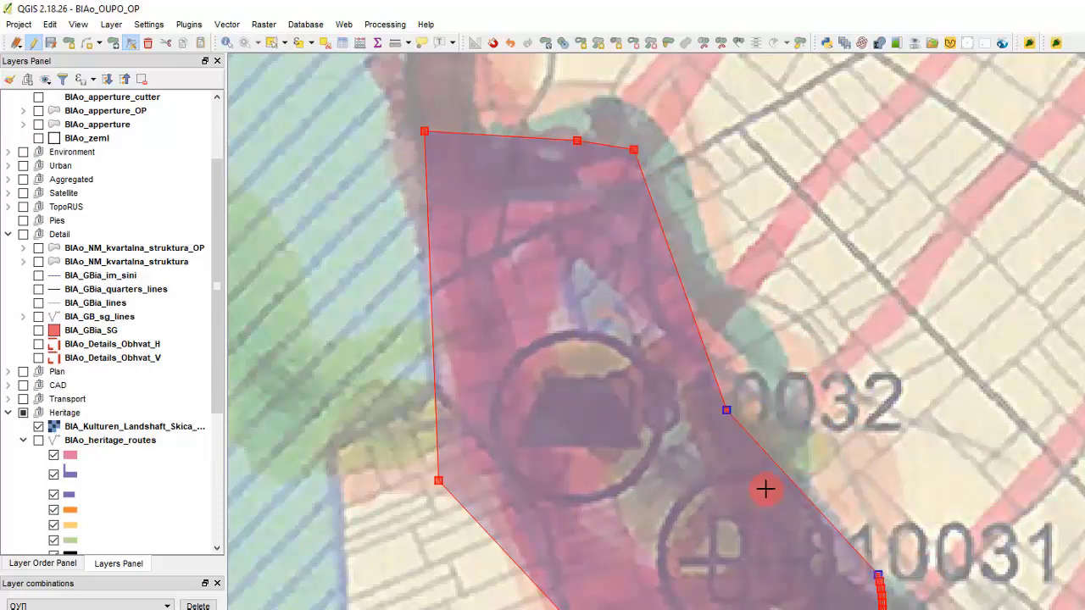
# Step: Shift the northeastern edge of the zone around objects 0810031 and 0810032 slightly to follow the sketched outline
pyautogui.moveTo(804, 499); pyautogui.dragTo(717, 522)
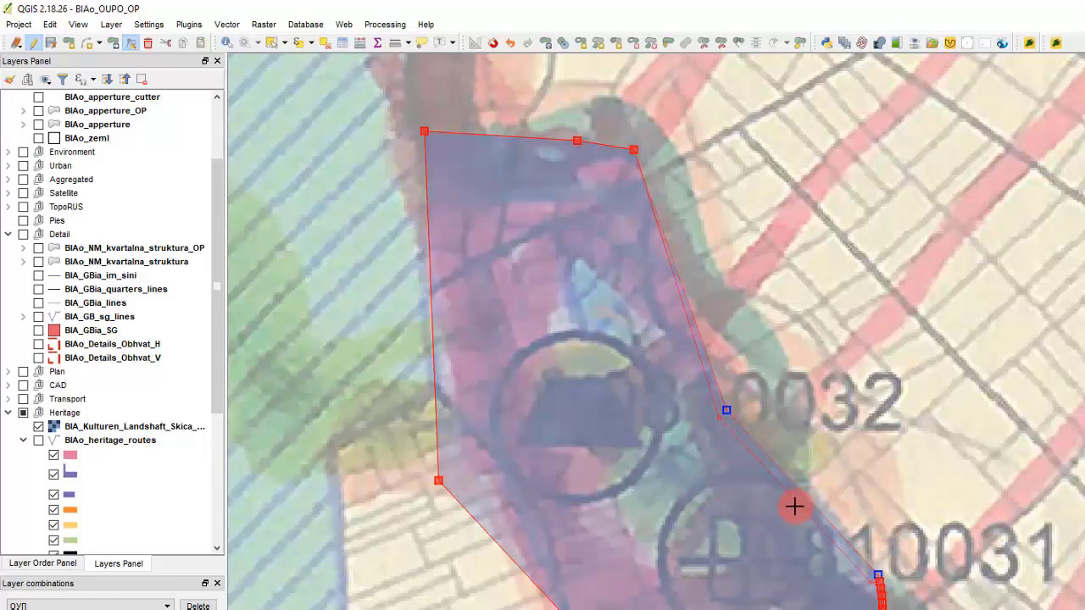
pyautogui.moveTo(793, 507); pyautogui.dragTo(789, 506)
pyautogui.scroll(-3, 832, 538)
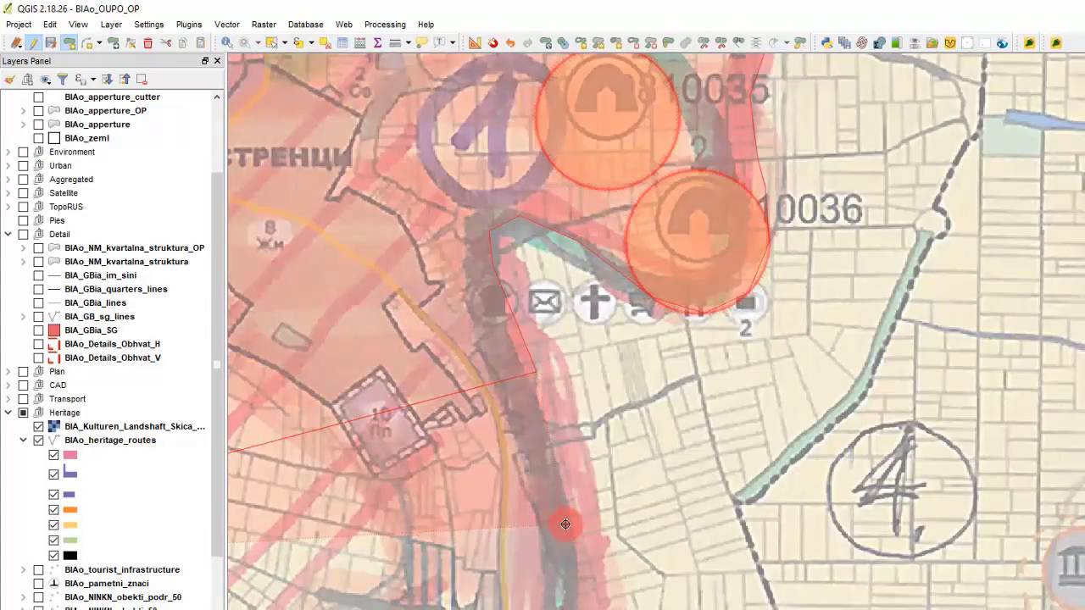
# Step: Trace the eastern boundary of the large Бистренци zone southward from object 0810036 along the sketched outline
pyautogui.click(581, 513)
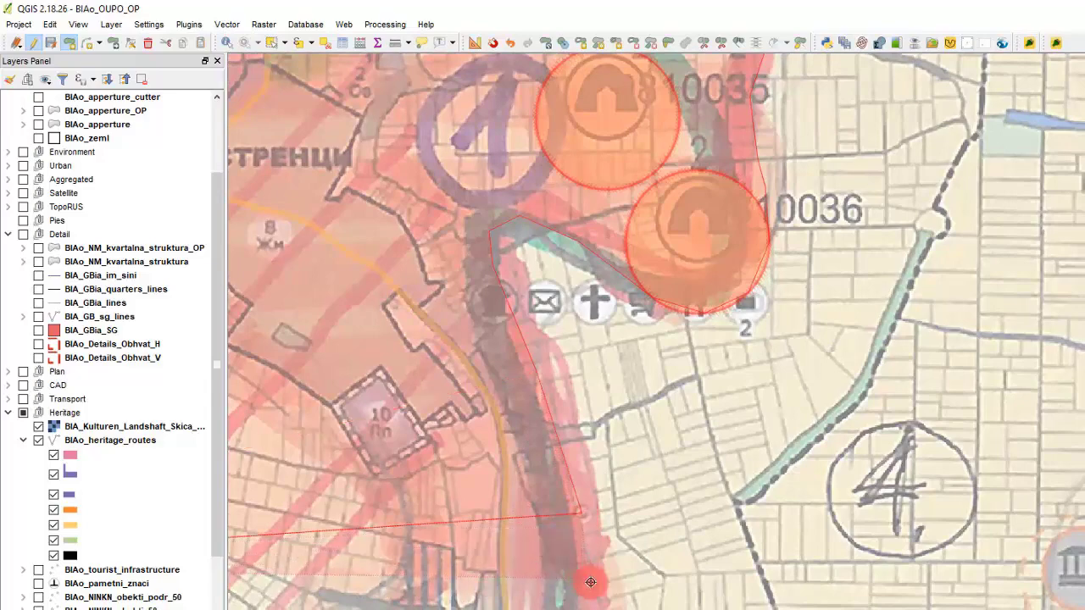
pyautogui.click(595, 586)
pyautogui.click(595, 609)
pyautogui.rightClick(561, 575)
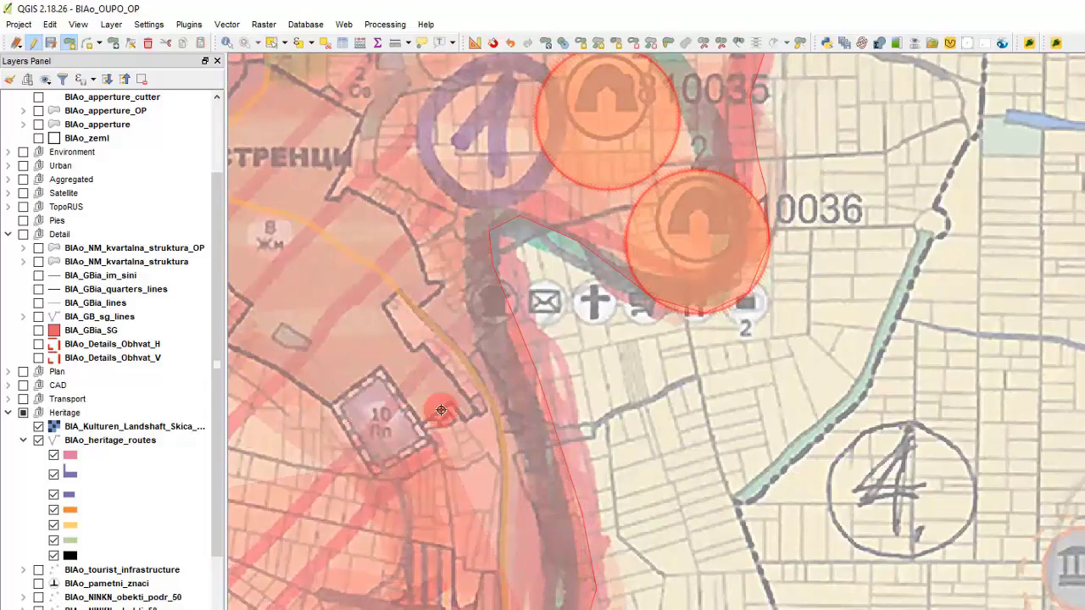
pyautogui.scroll(-1, 486, 387)
pyautogui.scroll(1, 512, 581)
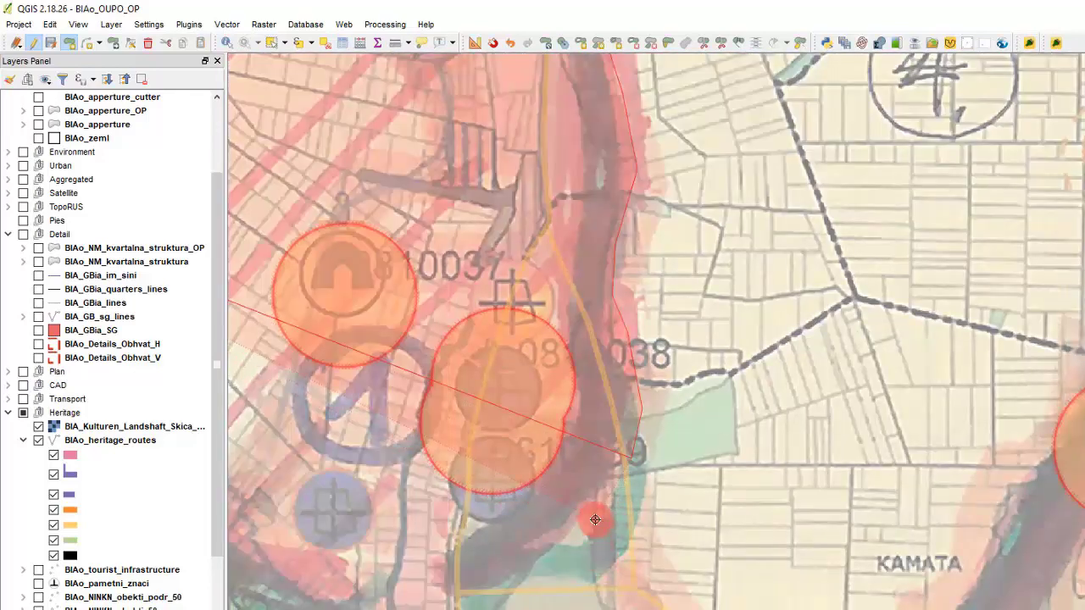
# Step: Continue the Бистренци zone boundary around its southern end, passing below object 0810038 along the sketched outline
pyautogui.click(588, 532)
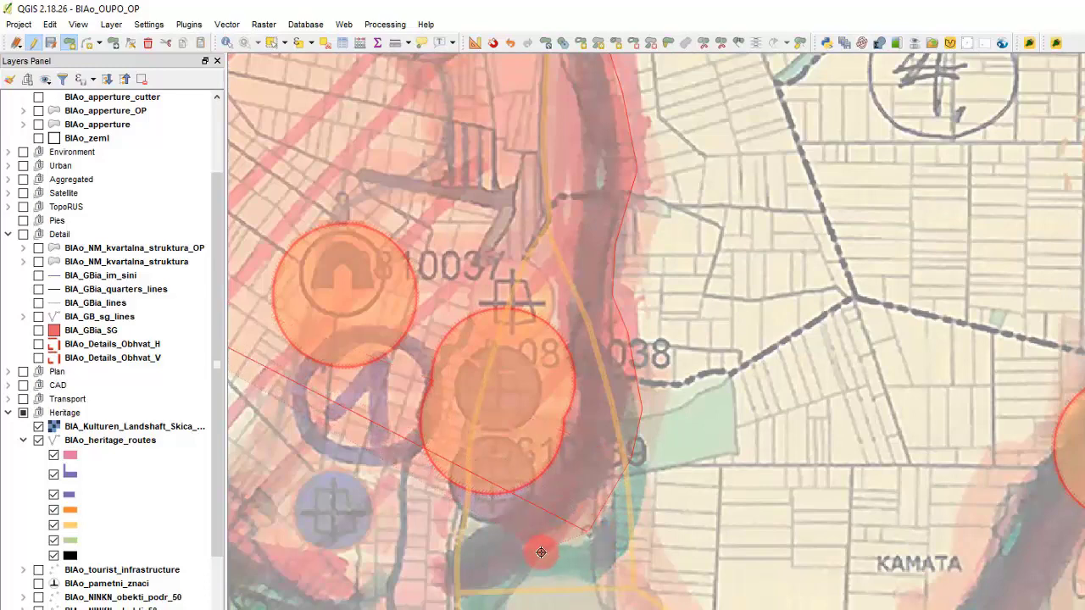
pyautogui.click(457, 581)
pyautogui.scroll(2, 618, 483)
pyautogui.scroll(-3, 677, 460)
pyautogui.scroll(1, 572, 503)
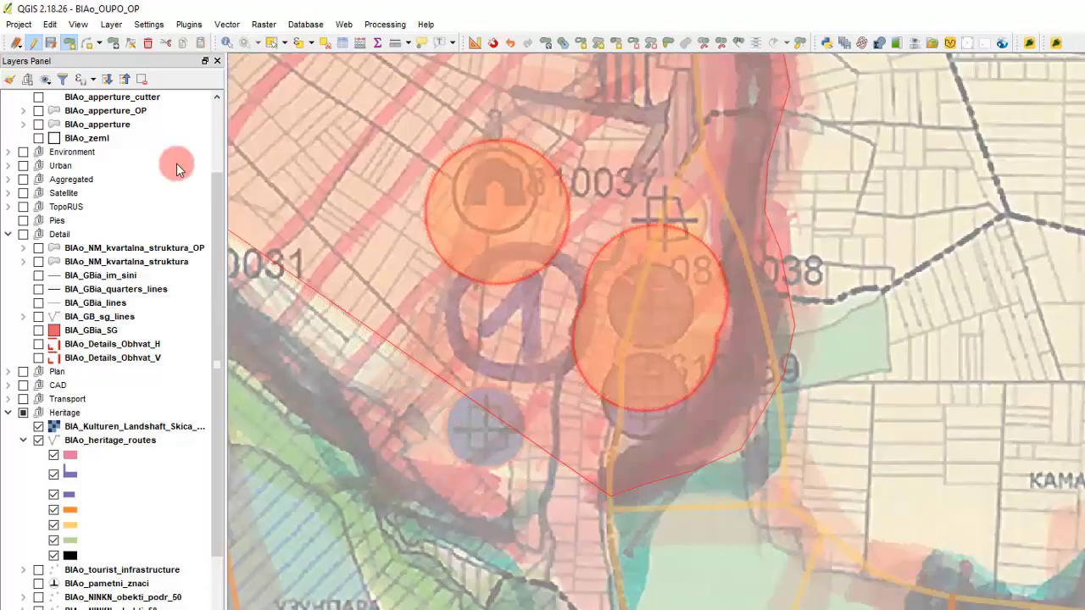
# Step: Turn off Avoid intersections for the BIAo_heritage_zones layer in the snapping options
pyautogui.click(148, 24)
pyautogui.click(195, 127)
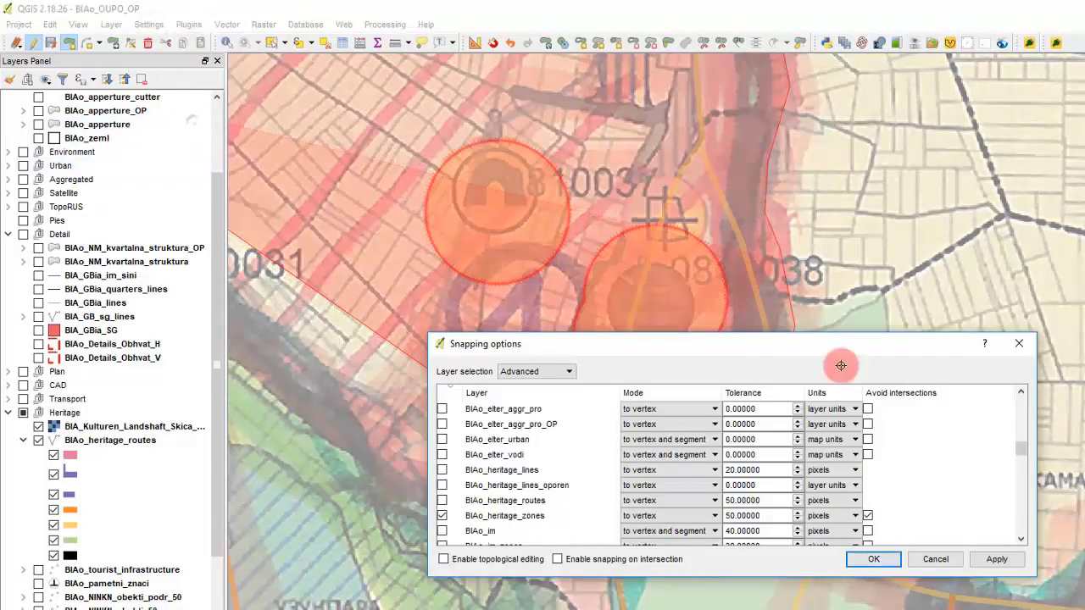
pyautogui.click(867, 516)
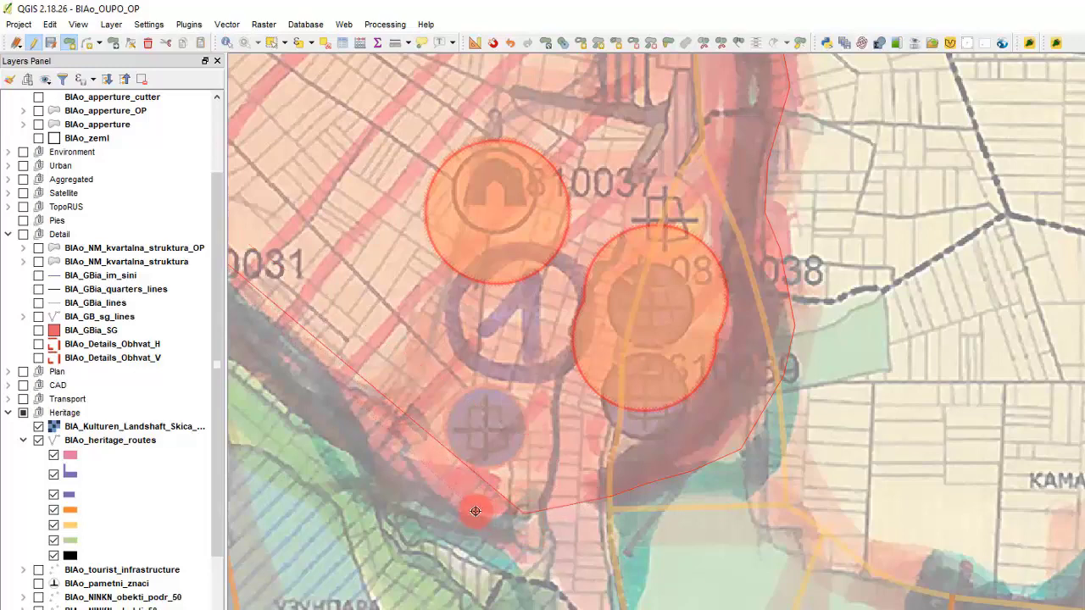
# Step: Trace the Бистренци zone's southwestern boundary along the zone around objects 0810031 and 0810032, and finish the polygon with its attributes
pyautogui.scroll(-1, 475, 509)
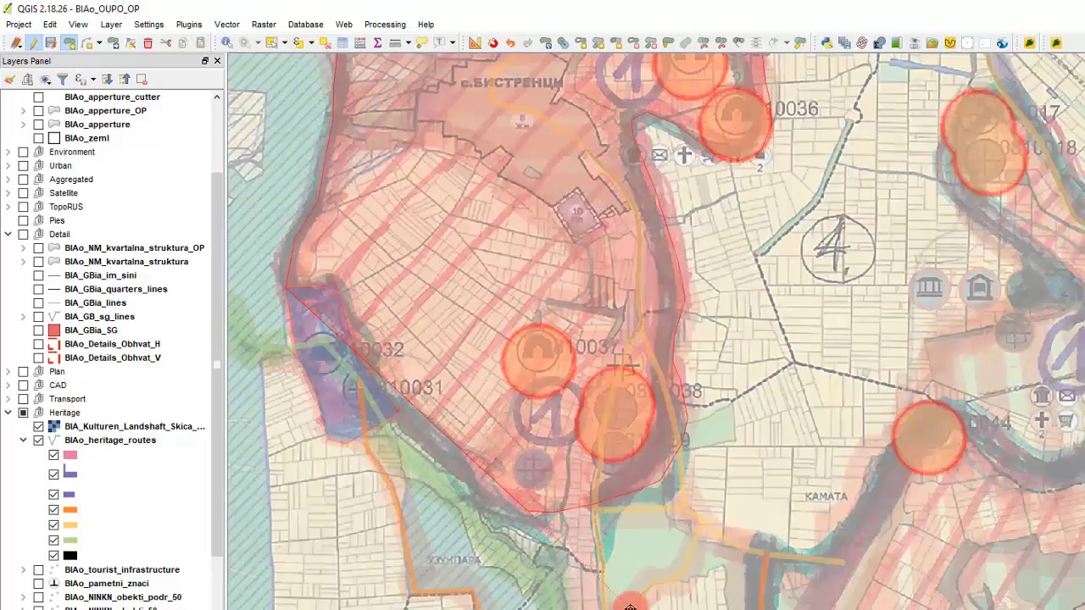
pyautogui.scroll(1, 458, 471)
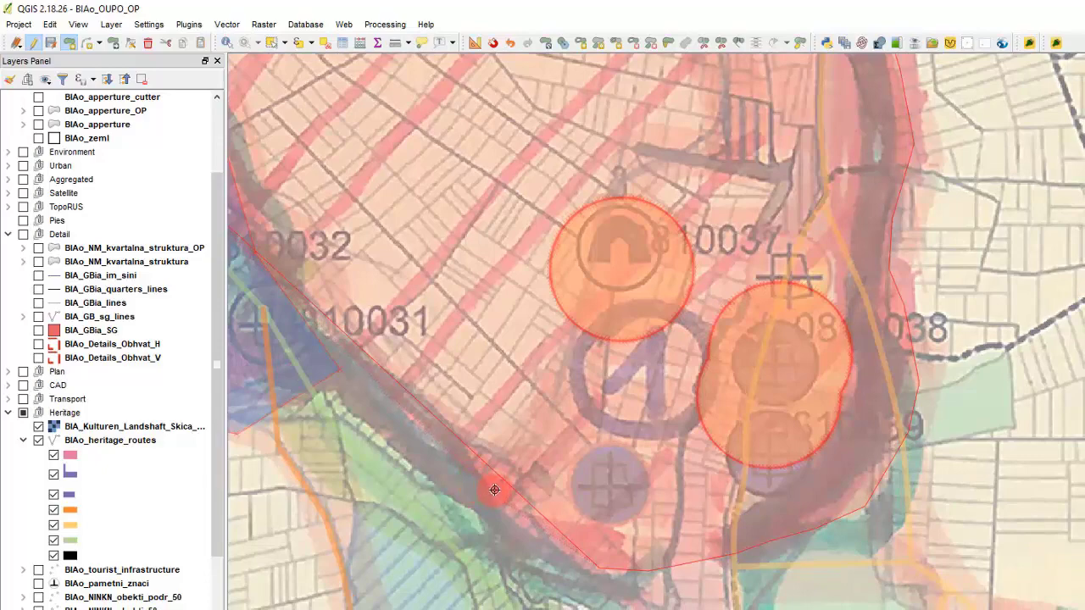
pyautogui.click(494, 489)
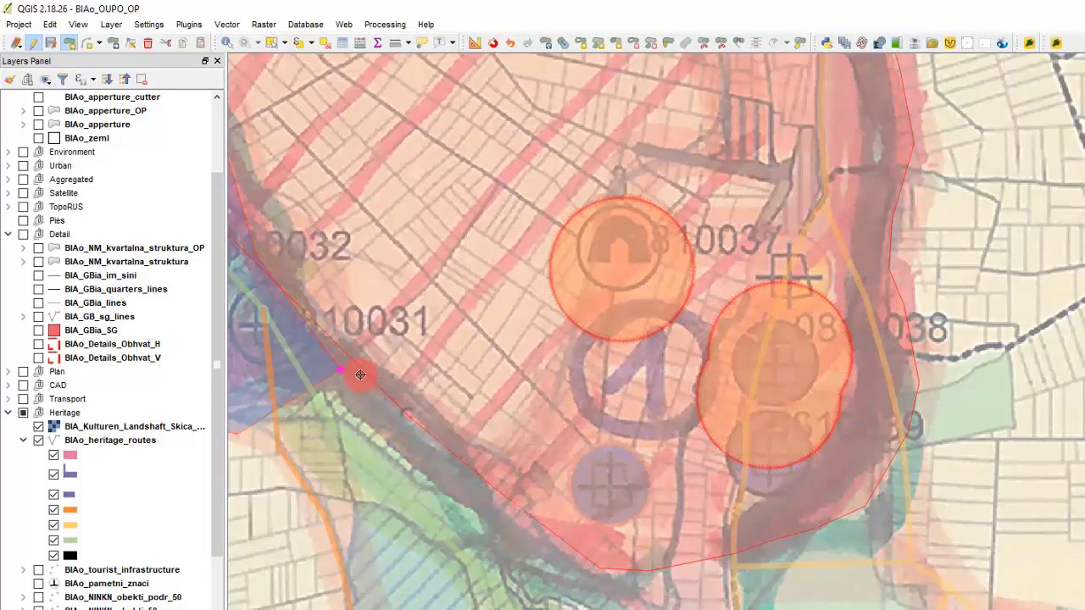
pyautogui.scroll(-1, 515, 486)
pyautogui.scroll(1, 375, 358)
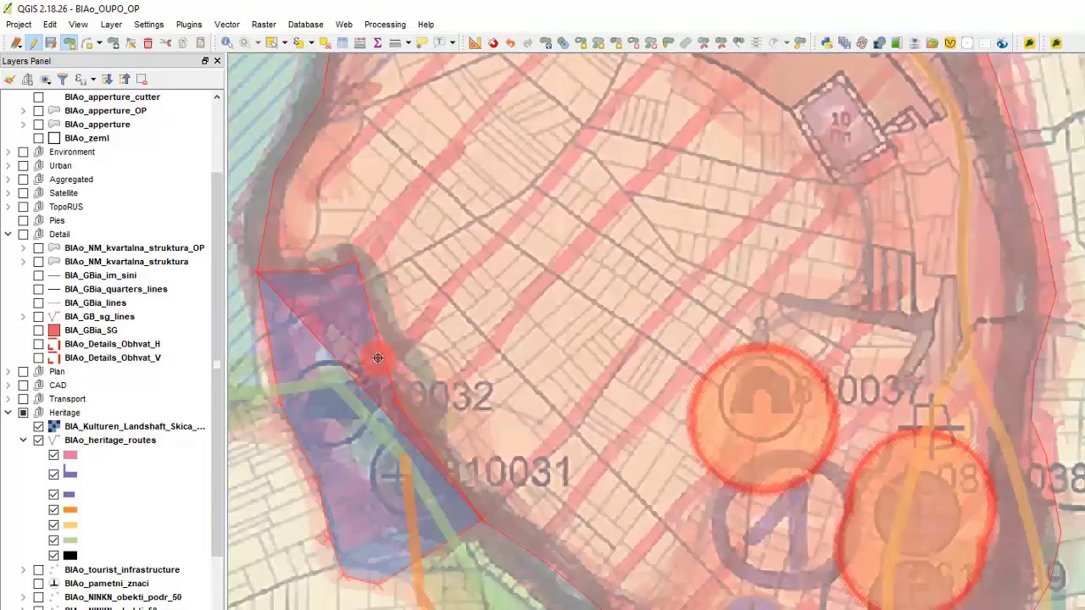
pyautogui.click(356, 270)
pyautogui.scroll(-1, 542, 479)
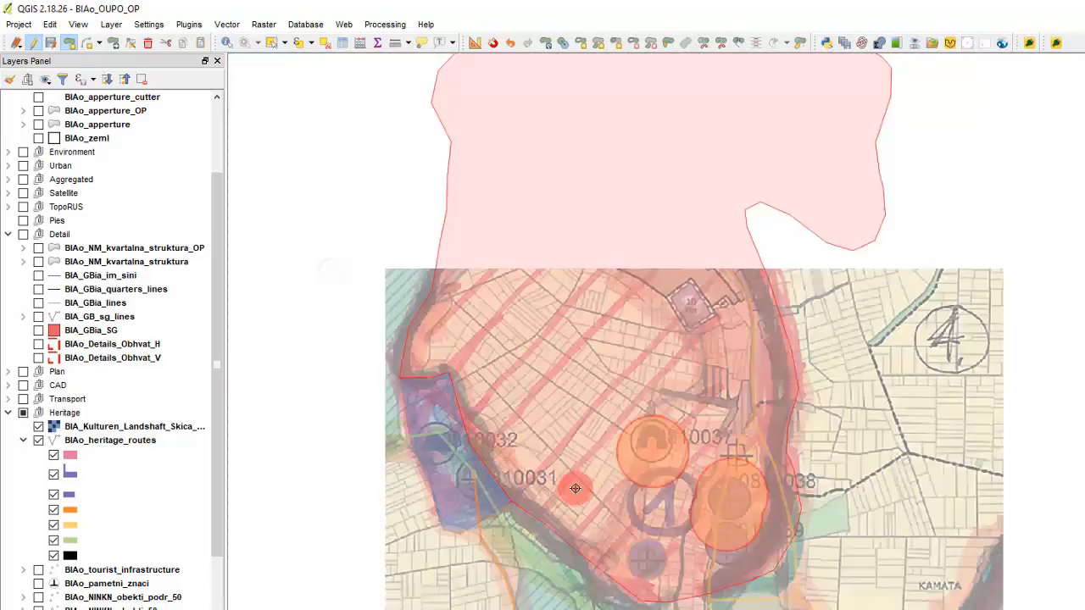
pyautogui.rightClick(738, 461)
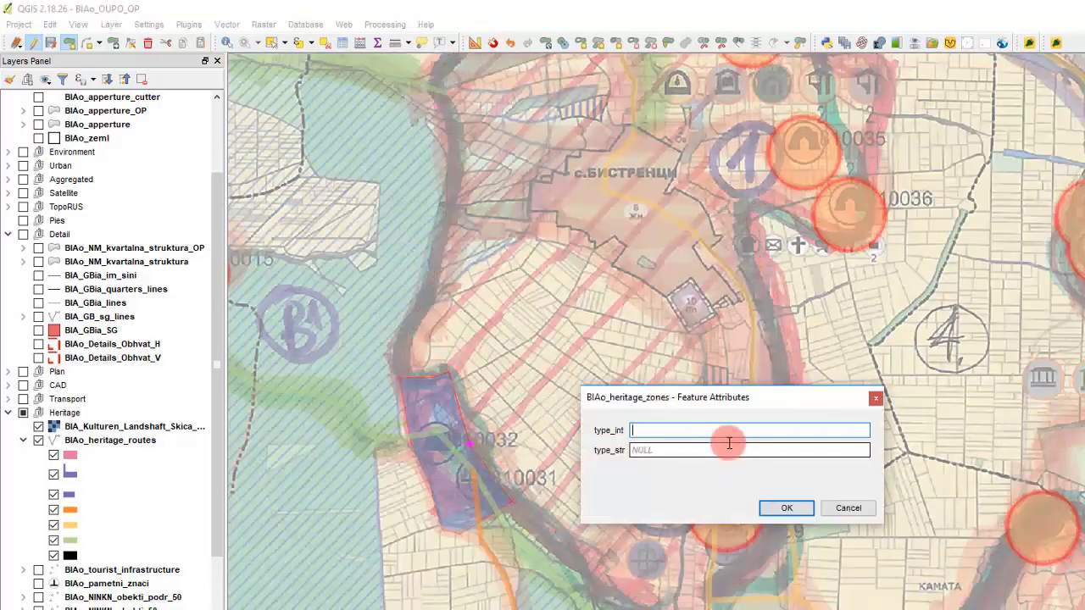
pyautogui.press('Return')
pyautogui.scroll(-1, 663, 414)
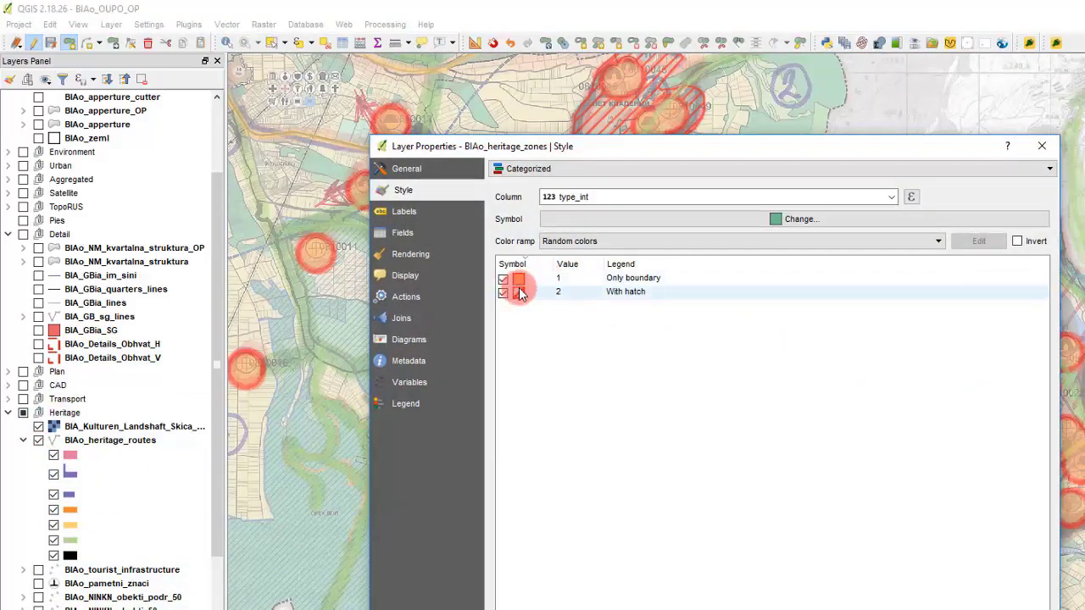
# Step: Set the outline of the With hatch symbol of BIAo_heritage_zones to a 1.5 mm pen width and 50% opacity
pyautogui.doubleClick(518, 291)
pyautogui.doubleClick(542, 300)
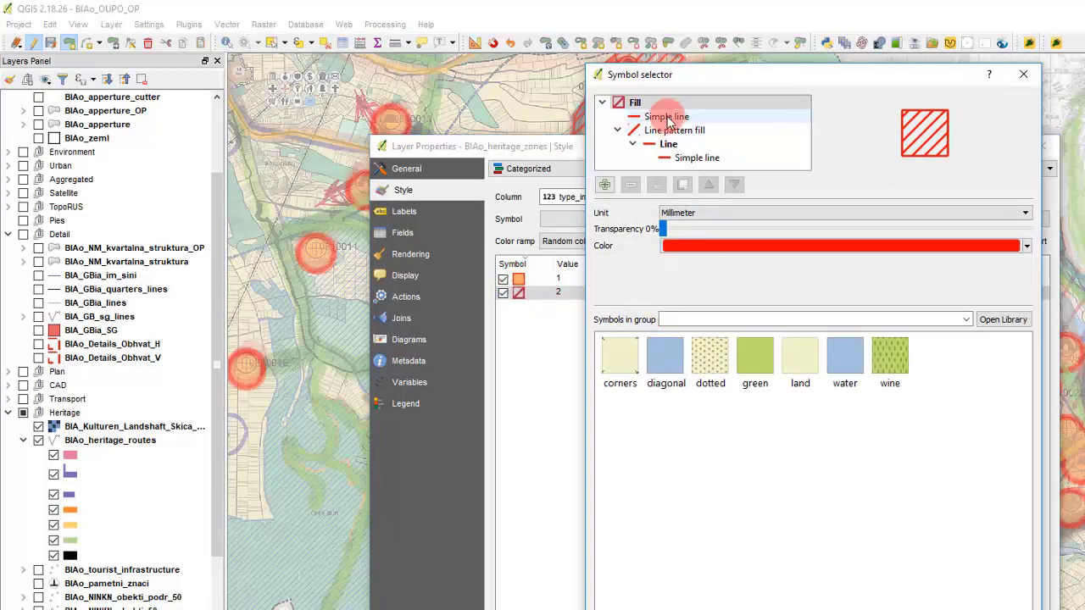
pyautogui.click(665, 116)
pyautogui.doubleClick(669, 264)
pyautogui.write('1.5')
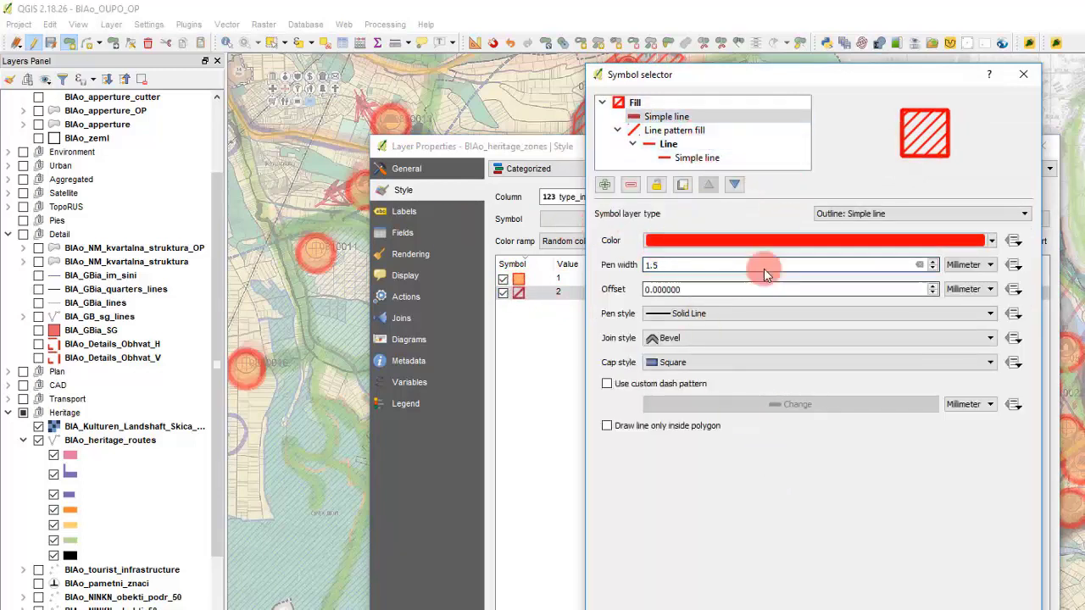
pyautogui.click(838, 241)
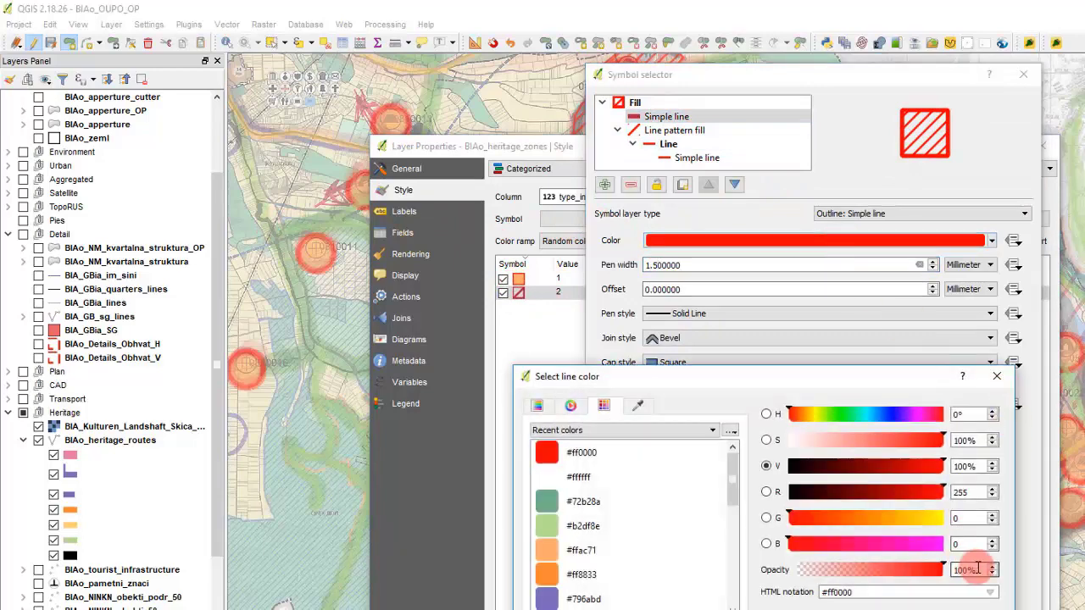
pyautogui.doubleClick(970, 569)
pyautogui.write('50')
pyautogui.press('Return')
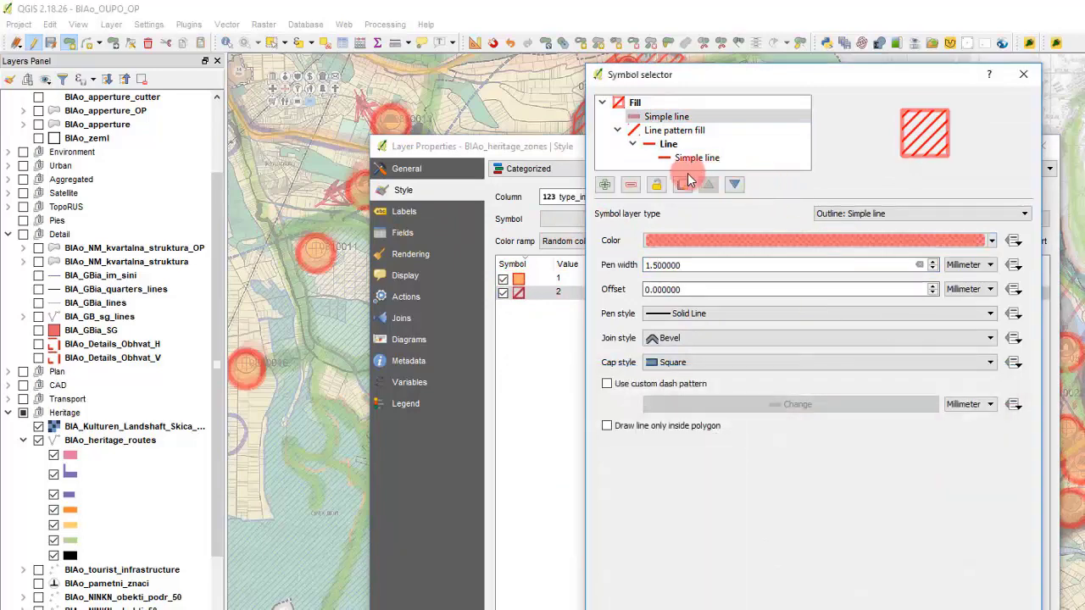
# Step: Set the width of the hatch lines in the With hatch symbol to 1 mm
pyautogui.click(700, 142)
pyautogui.click(700, 131)
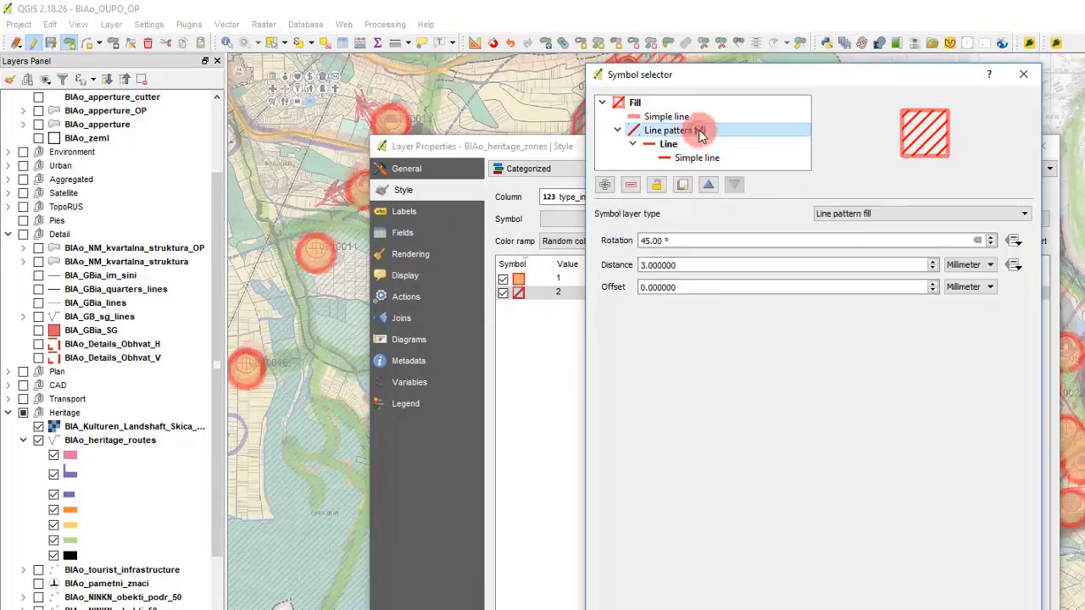
pyautogui.click(702, 144)
pyautogui.doubleClick(661, 277)
pyautogui.write('1')
pyautogui.click(678, 130)
pyautogui.click(683, 156)
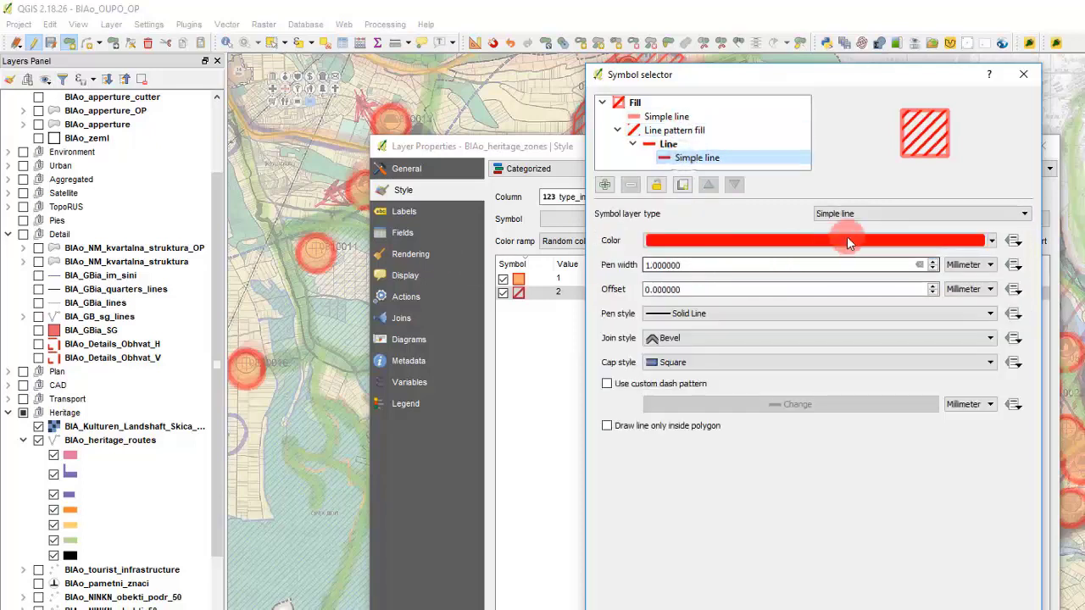
# Step: Set the hatch line color to 50% opacity and apply the updated style to the heritage zones layer
pyautogui.click(897, 211)
pyautogui.click(705, 240)
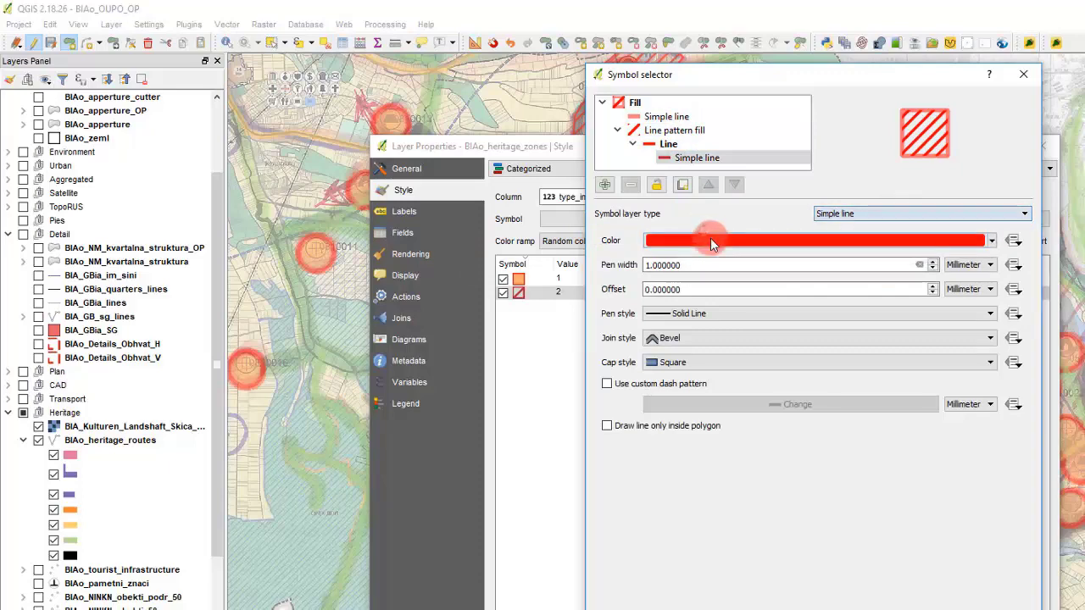
pyautogui.click(710, 240)
pyautogui.doubleClick(966, 570)
pyautogui.write('50')
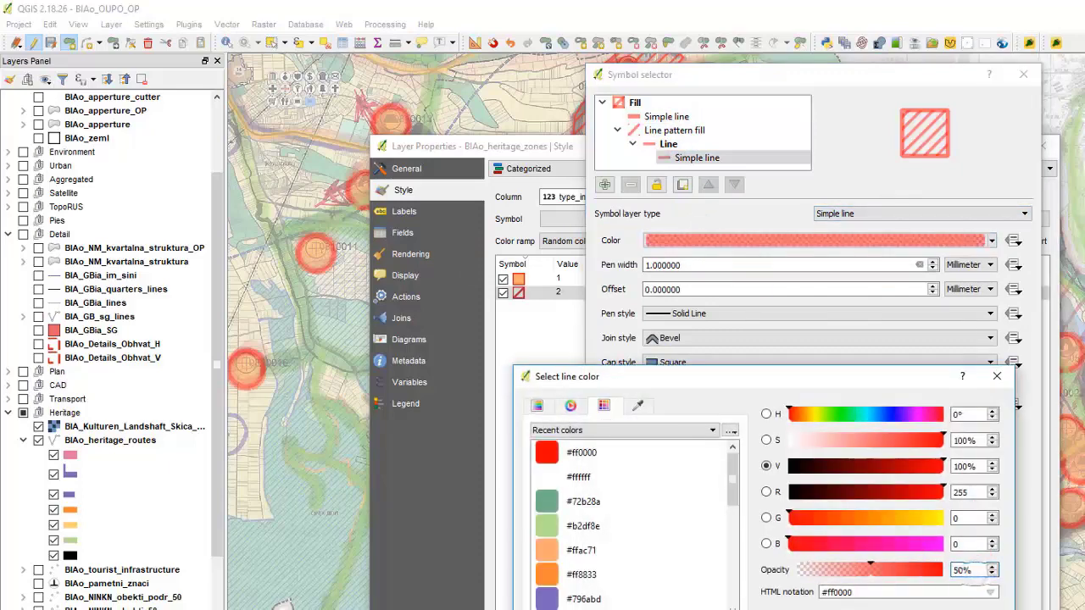
pyautogui.press('Return')
pyautogui.press('Return')
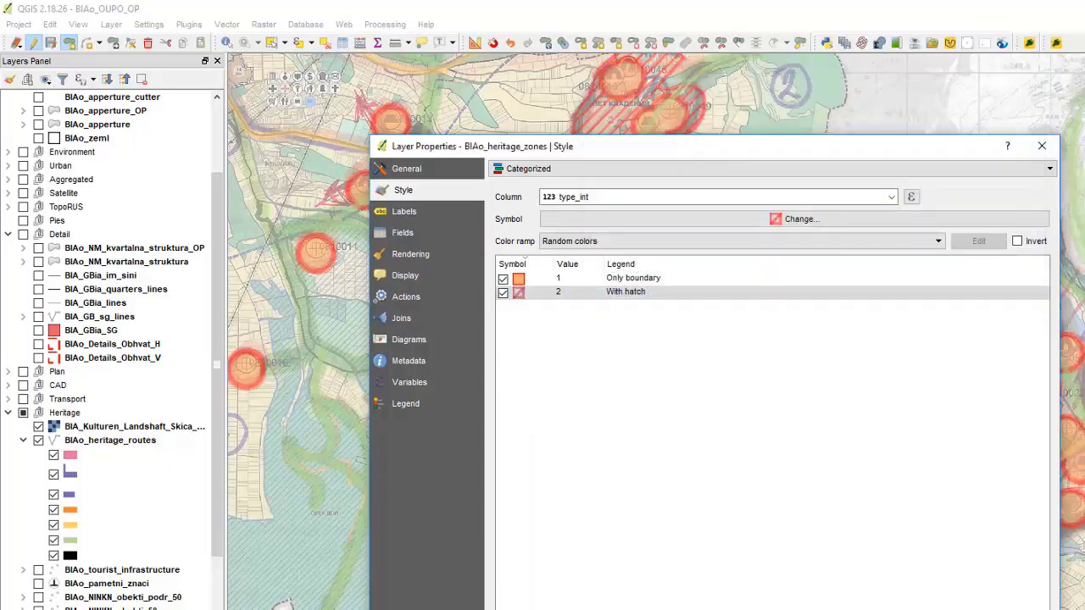
pyautogui.press('Return')
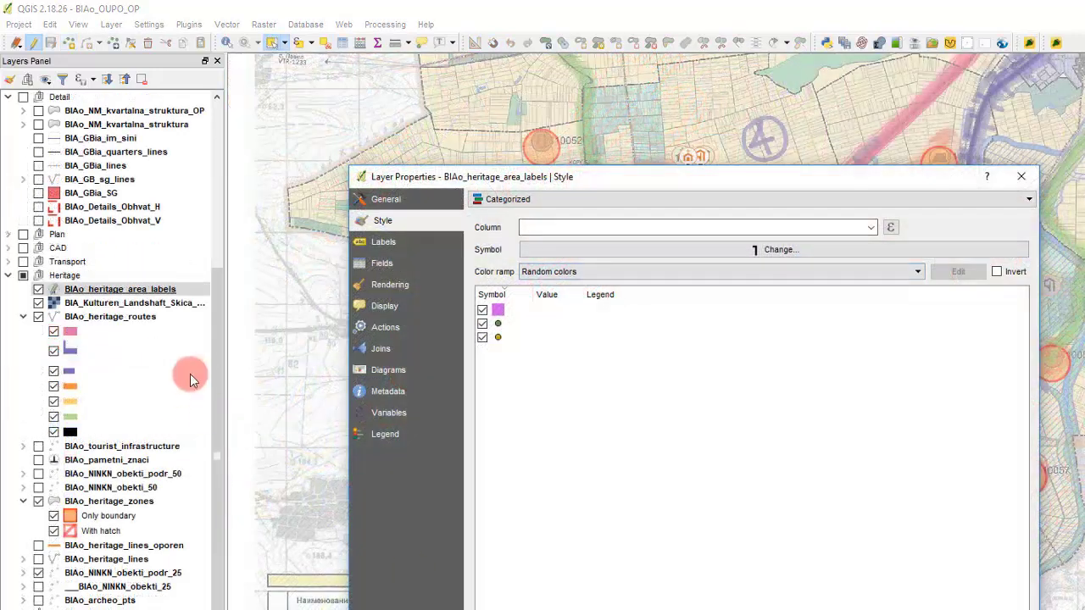
pyautogui.press('Escape')
pyautogui.doubleClick(108, 292)
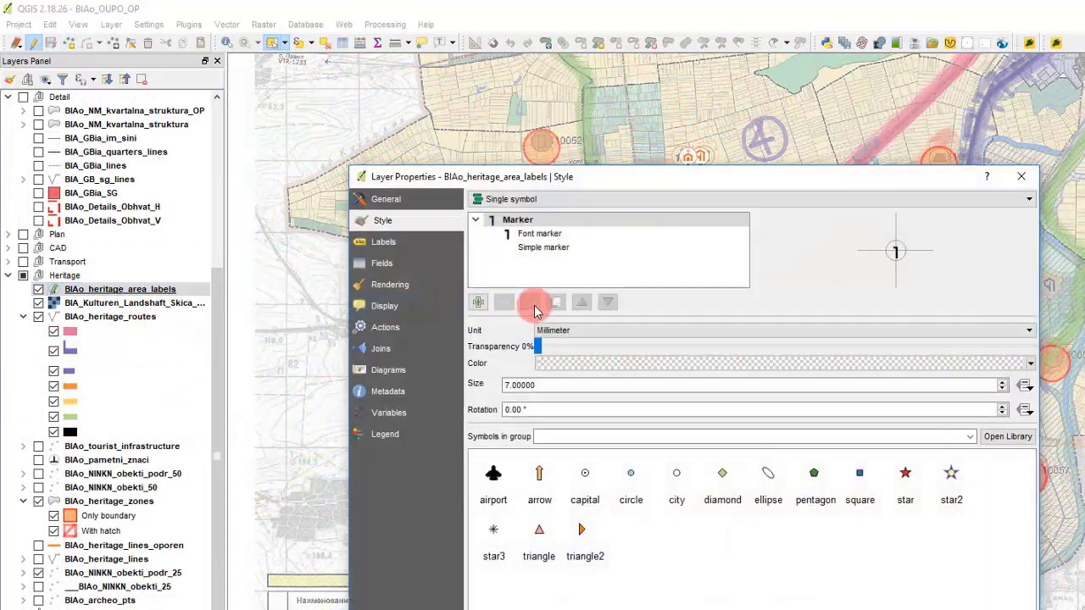
pyautogui.click(678, 505)
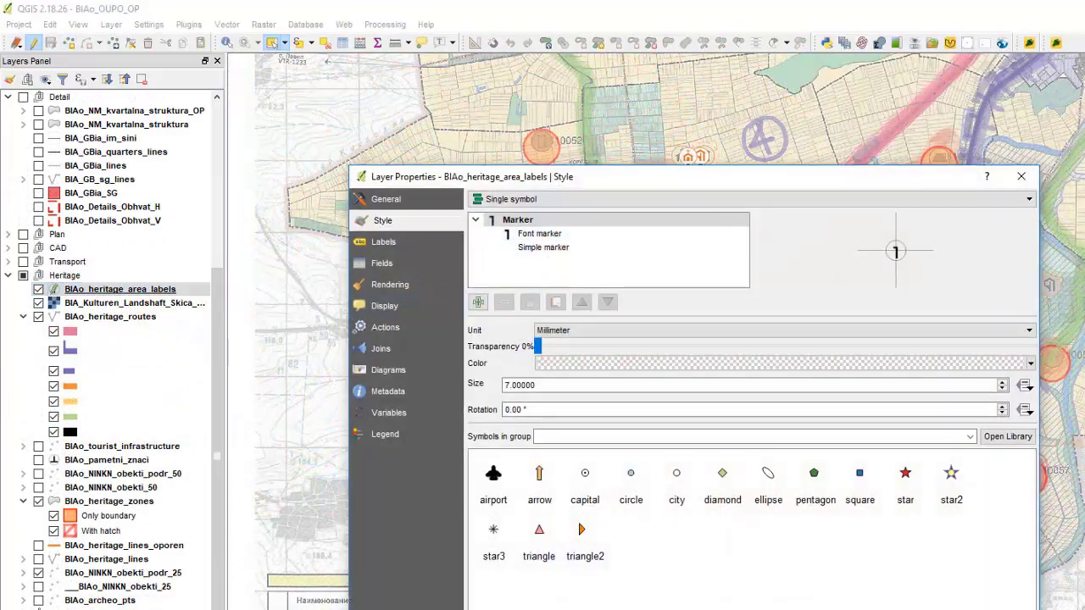
pyautogui.press('Escape')
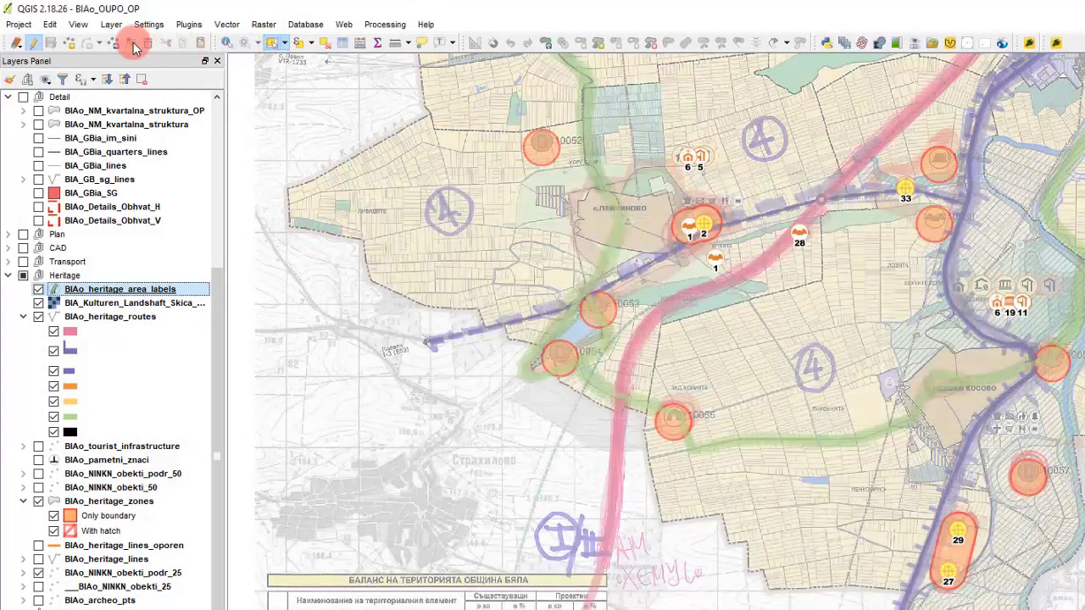
# Step: Add area label points in BIAo_heritage_area_labels, starting at the circled number west of Пейчиново, and confirm their attributes
pyautogui.click(456, 211)
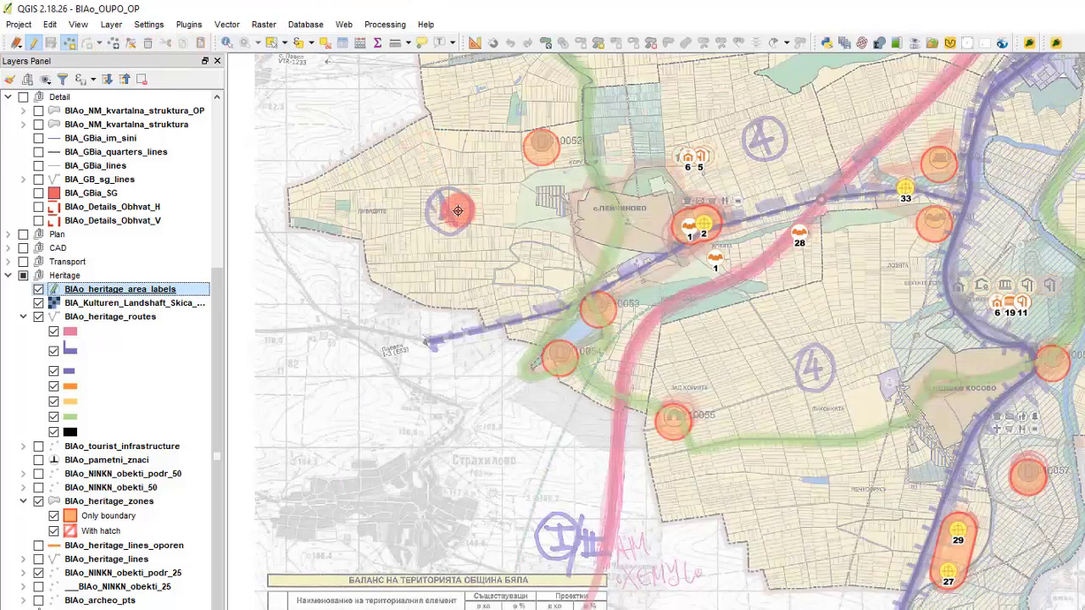
pyautogui.click(451, 210)
pyautogui.doubleClick(701, 430)
pyautogui.write('1')
pyautogui.press('Return')
pyautogui.click(680, 185)
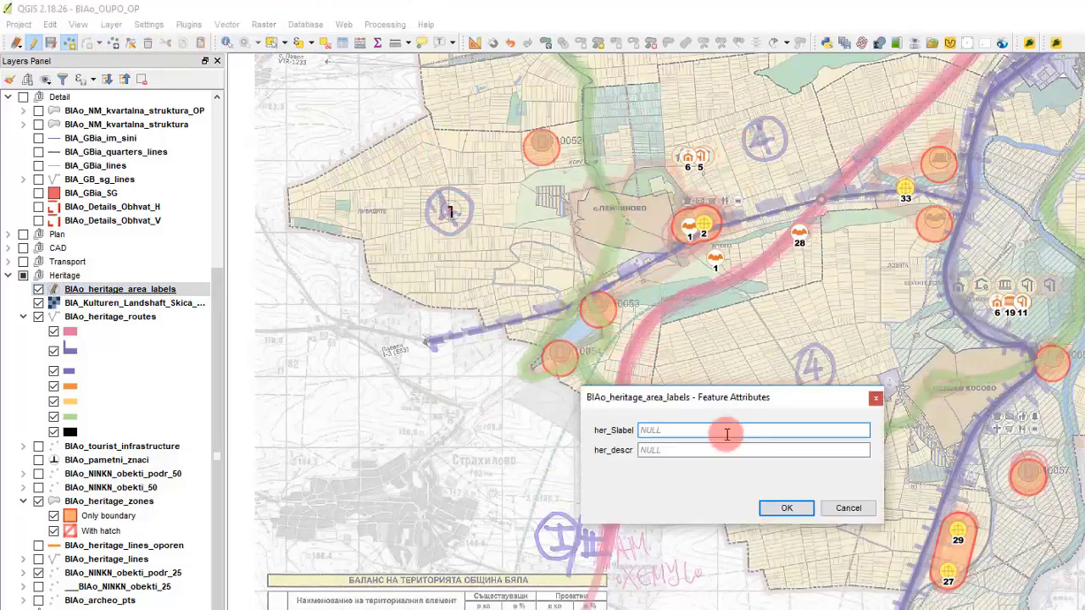
pyautogui.press('Return')
# Step: Add an area label point at the circled Roman numeral southeast of Страхилово and fill in its her_Slabel value
pyautogui.scroll(1, 562, 534)
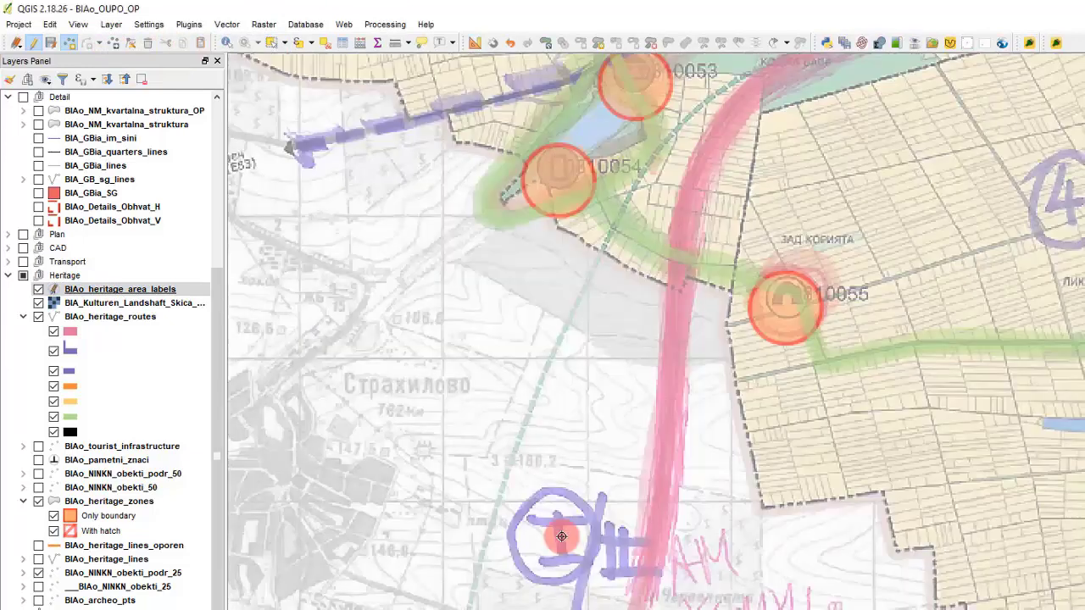
pyautogui.click(547, 539)
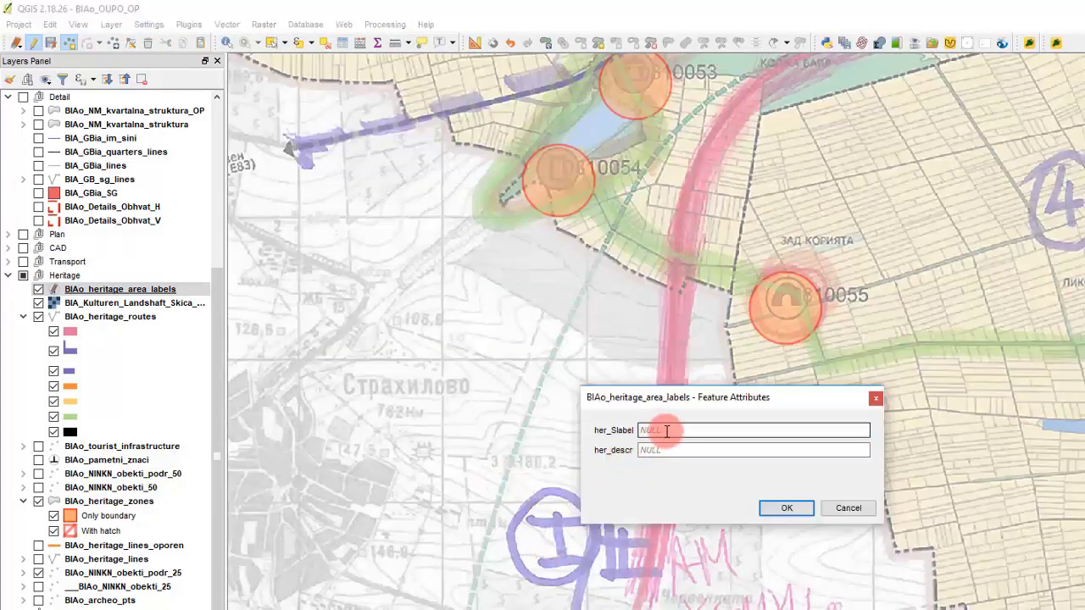
pyautogui.write('1')
pyautogui.press('Return')
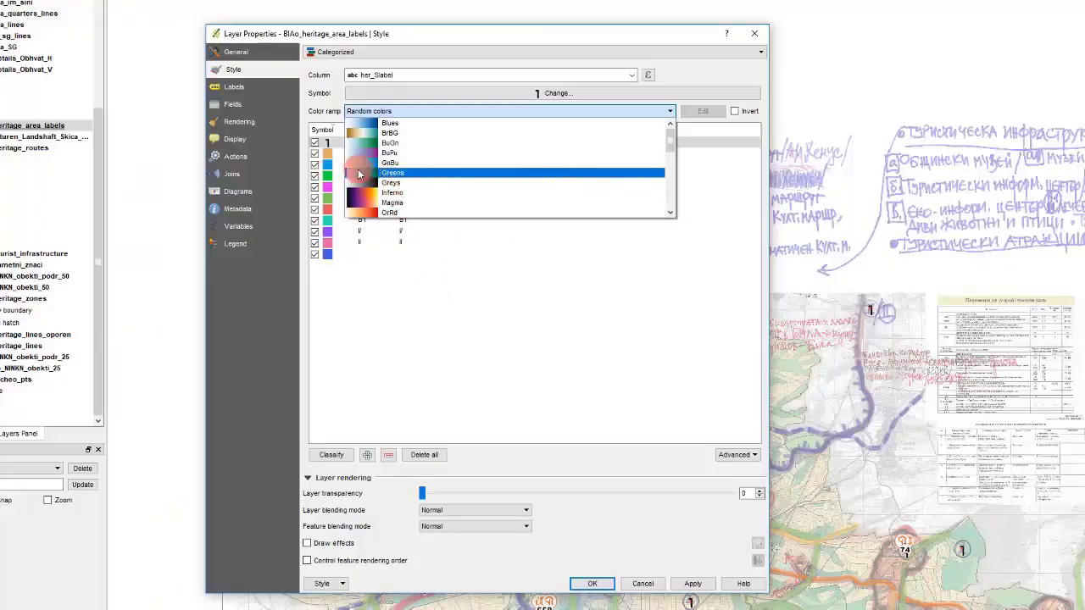
# Step: Create a new Gradient color ramp for the categorized her_Slabel style of the area labels layer
pyautogui.click(414, 293)
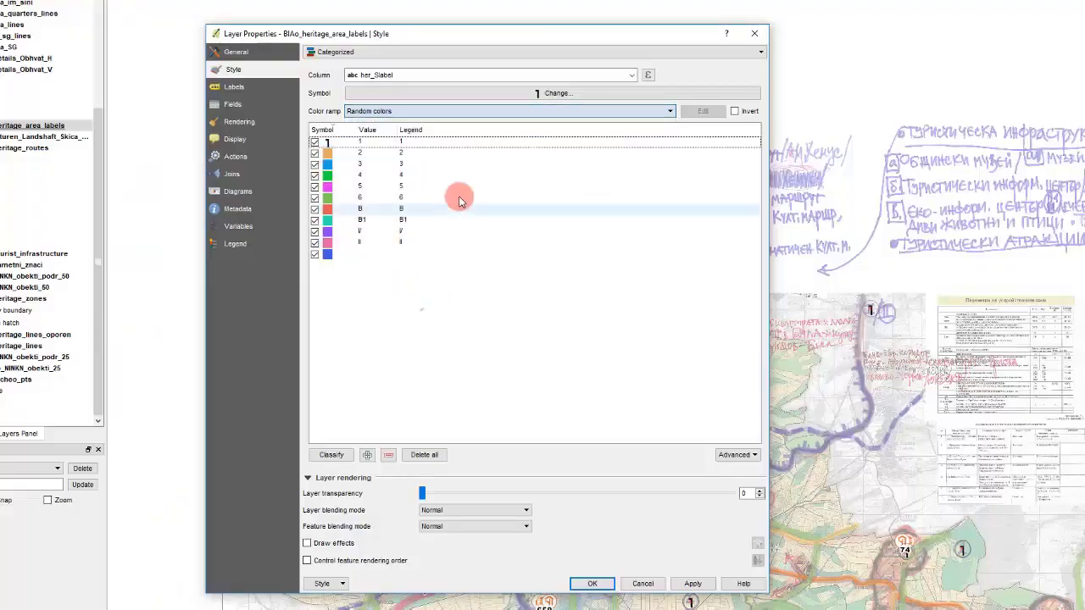
pyautogui.click(572, 111)
pyautogui.scroll(-3, 552, 140)
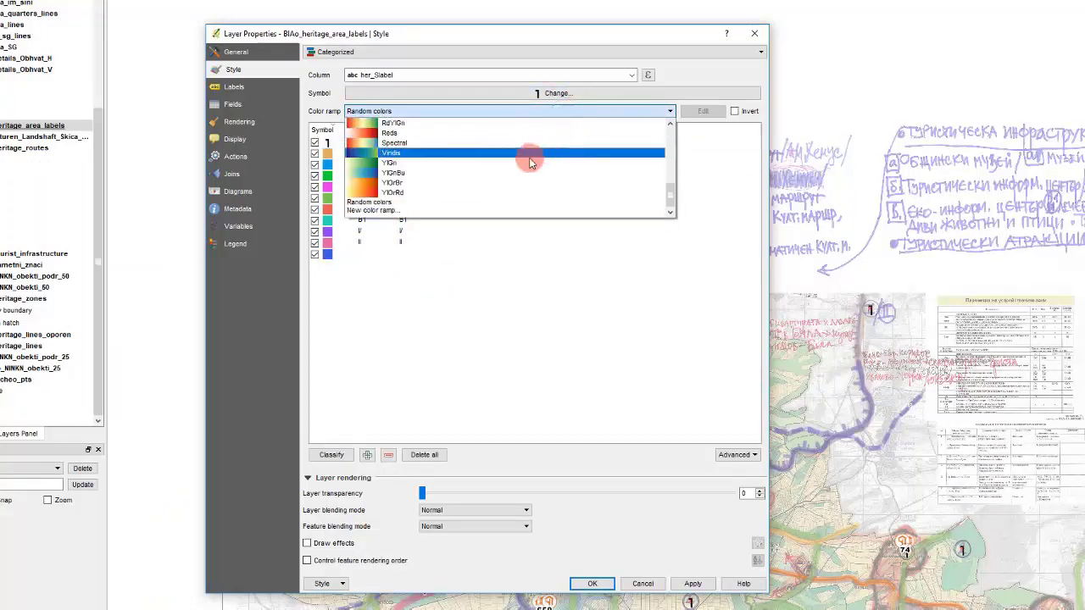
pyautogui.click(465, 208)
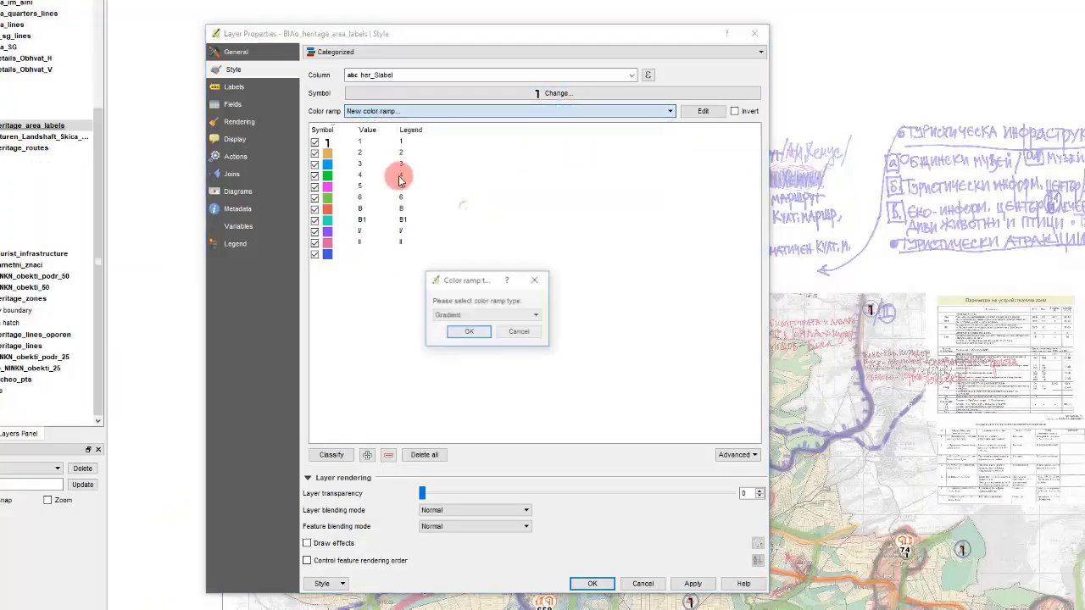
pyautogui.click(471, 314)
pyautogui.click(462, 332)
pyautogui.click(462, 316)
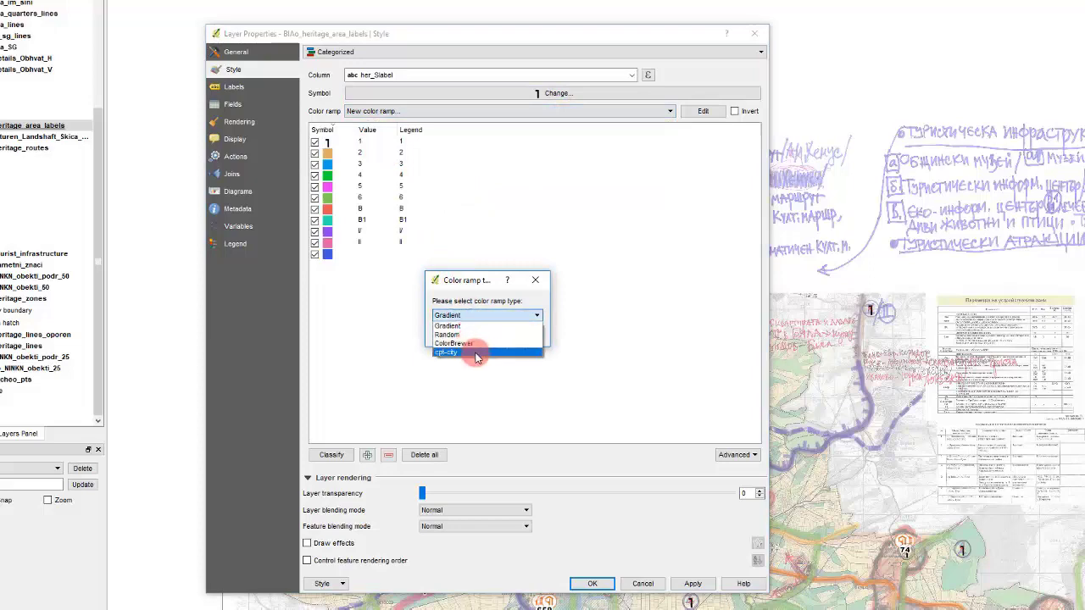
pyautogui.click(458, 325)
pyautogui.click(465, 331)
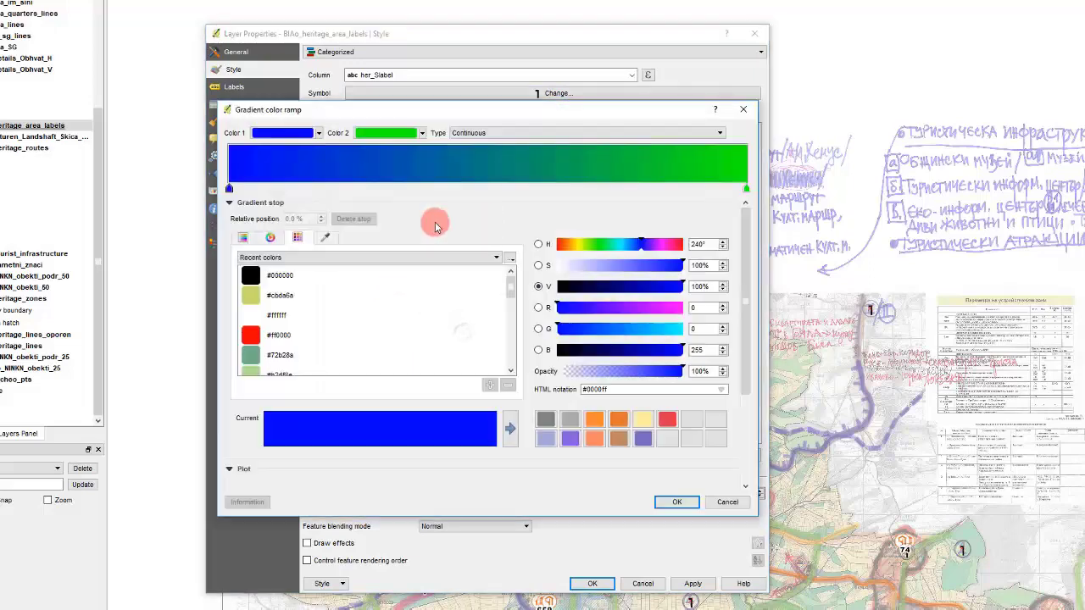
# Step: Set both gradient colors to black (#000000), save the ramp as Black Only and classify the categories with it
pyautogui.click(282, 275)
pyautogui.click(386, 133)
pyautogui.click(326, 231)
pyautogui.click(576, 420)
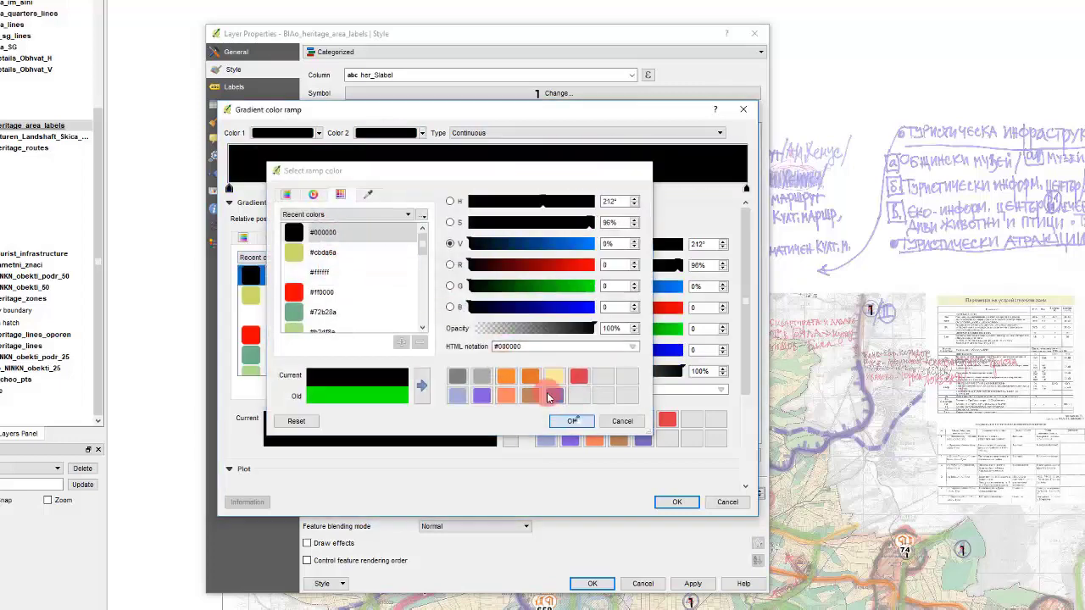
pyautogui.click(676, 502)
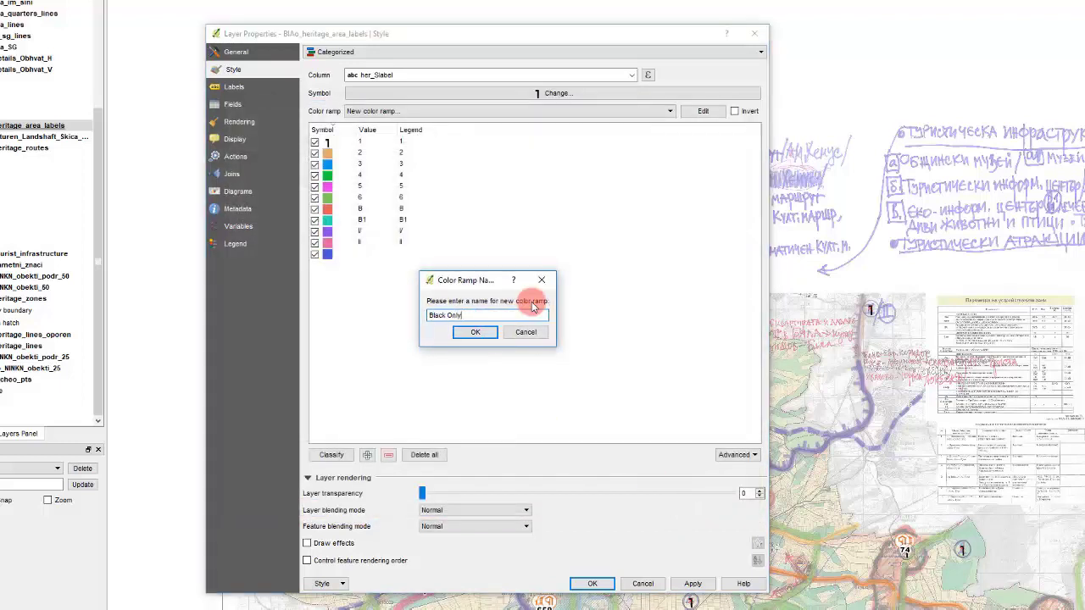
pyautogui.press('Return')
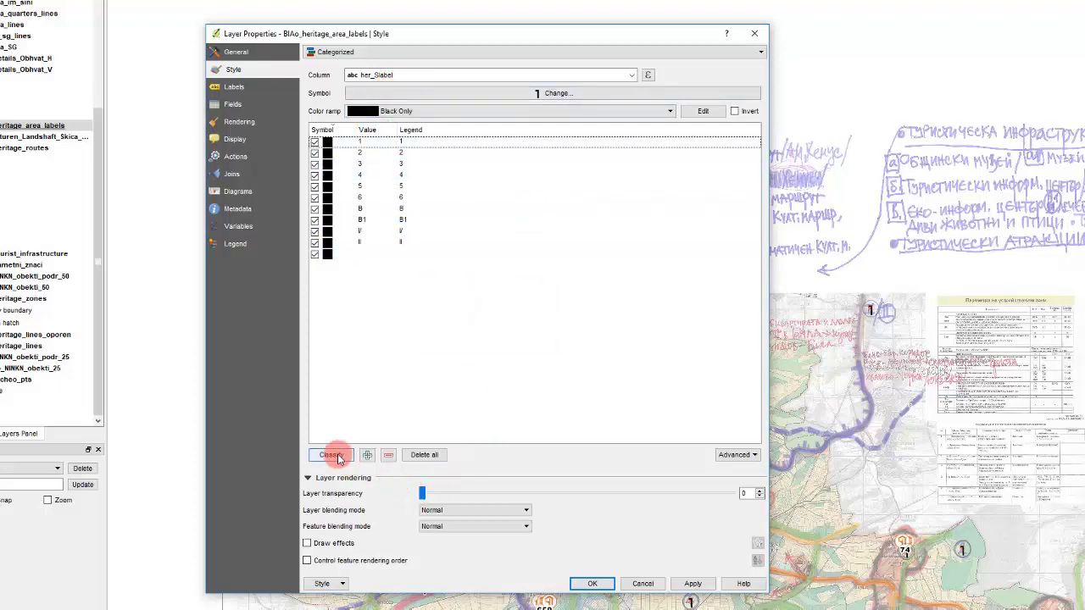
# Step: Set the fill opacity of the category 1 circle marker to 0% and apply the updated label style
pyautogui.doubleClick(326, 140)
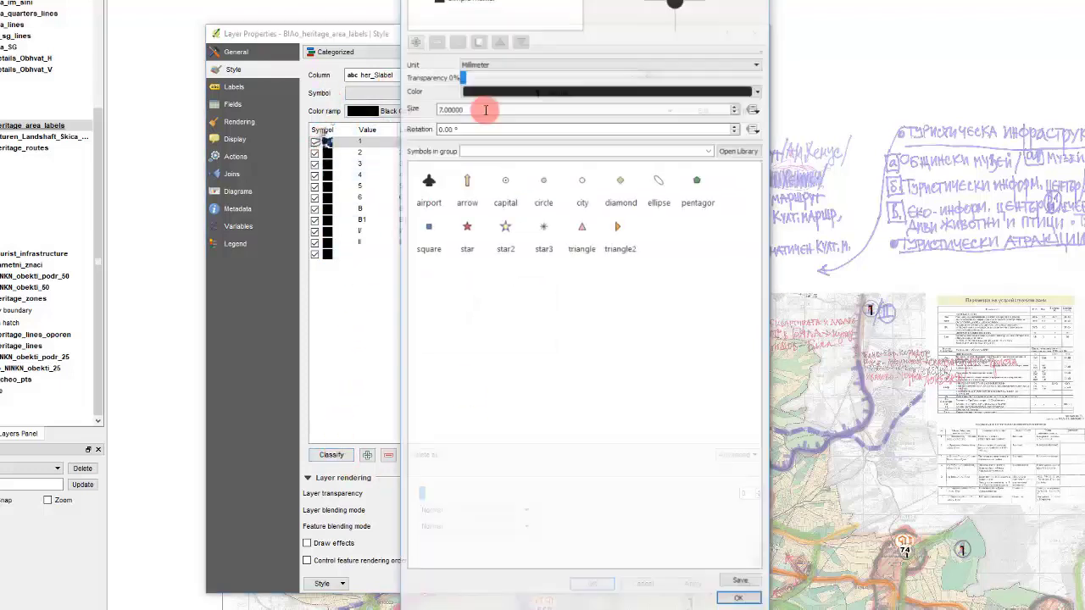
pyautogui.click(472, 7)
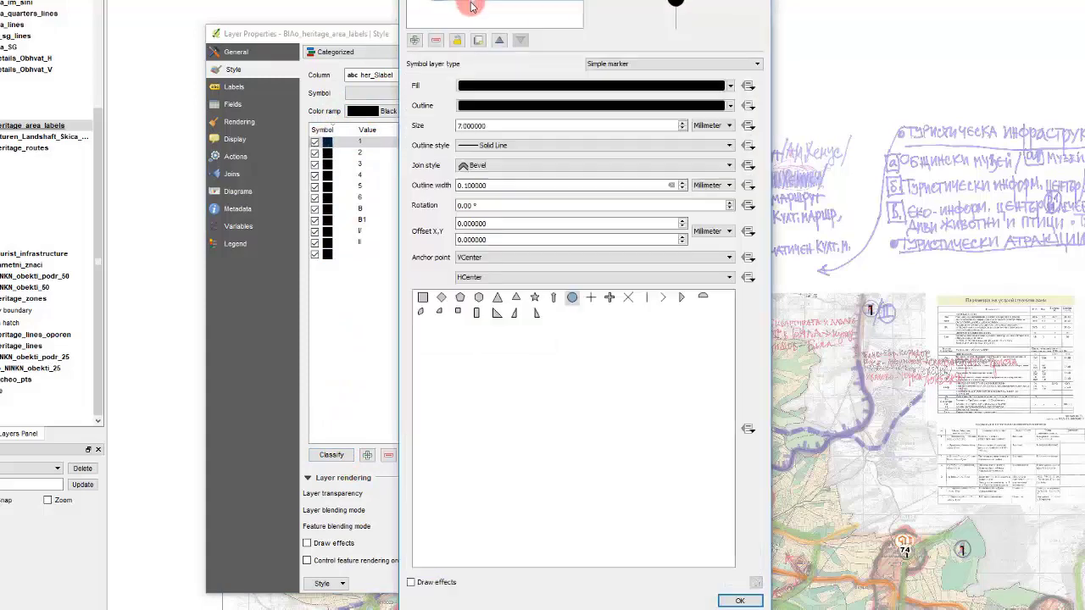
pyautogui.click(503, 85)
pyautogui.click(709, 80)
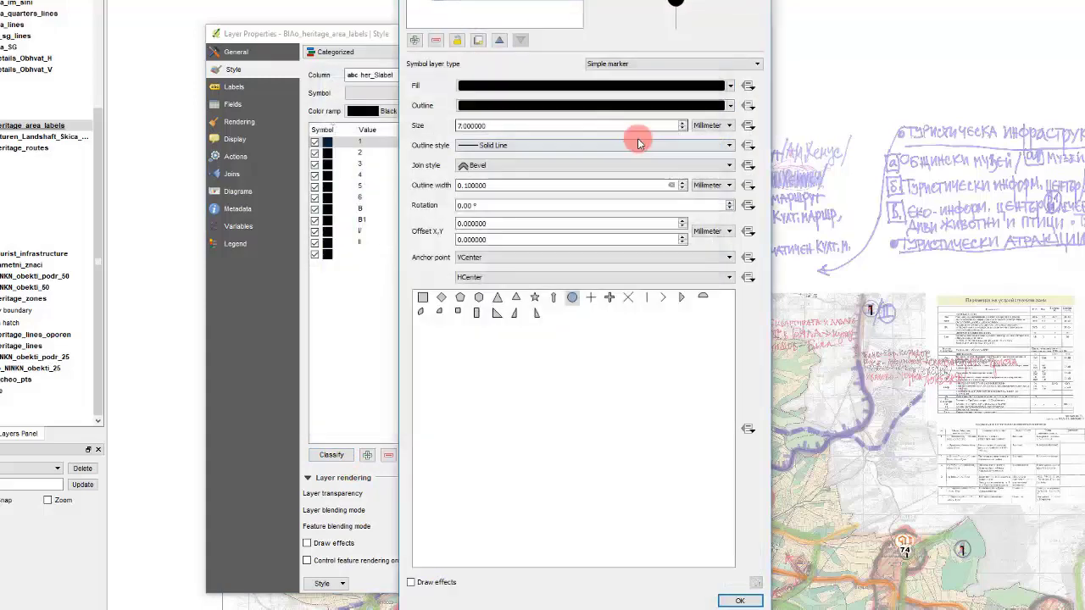
pyautogui.click(599, 85)
pyautogui.moveTo(641, 236); pyautogui.dragTo(543, 237)
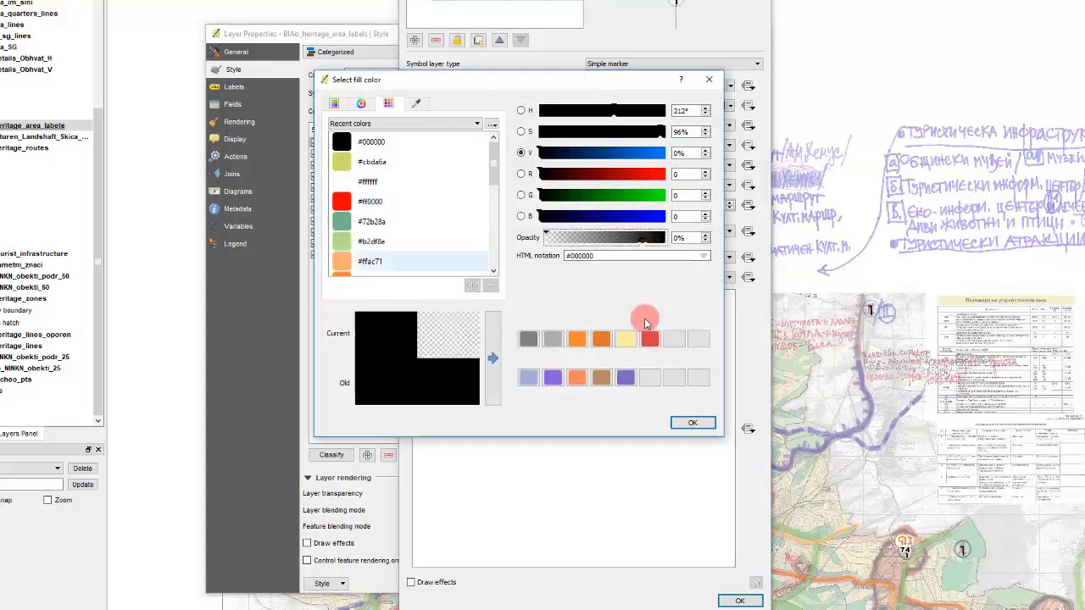
pyautogui.click(692, 422)
pyautogui.click(739, 600)
pyautogui.click(691, 583)
pyautogui.click(597, 583)
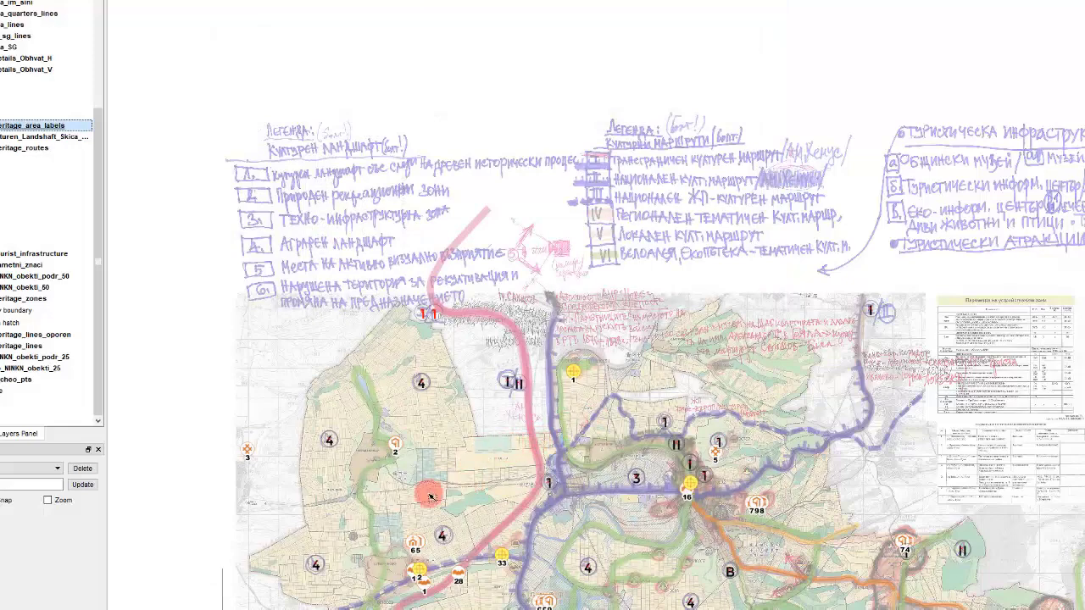
# Step: Delete the red-numeral category directly above the category with no value
pyautogui.scroll(-1, 480, 222)
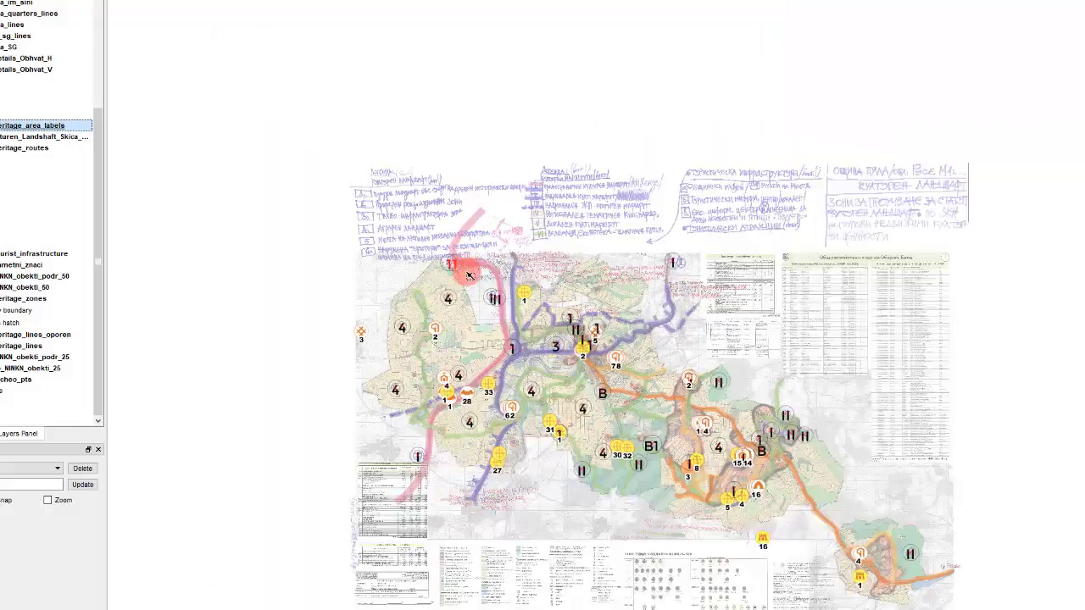
pyautogui.scroll(3, 583, 245)
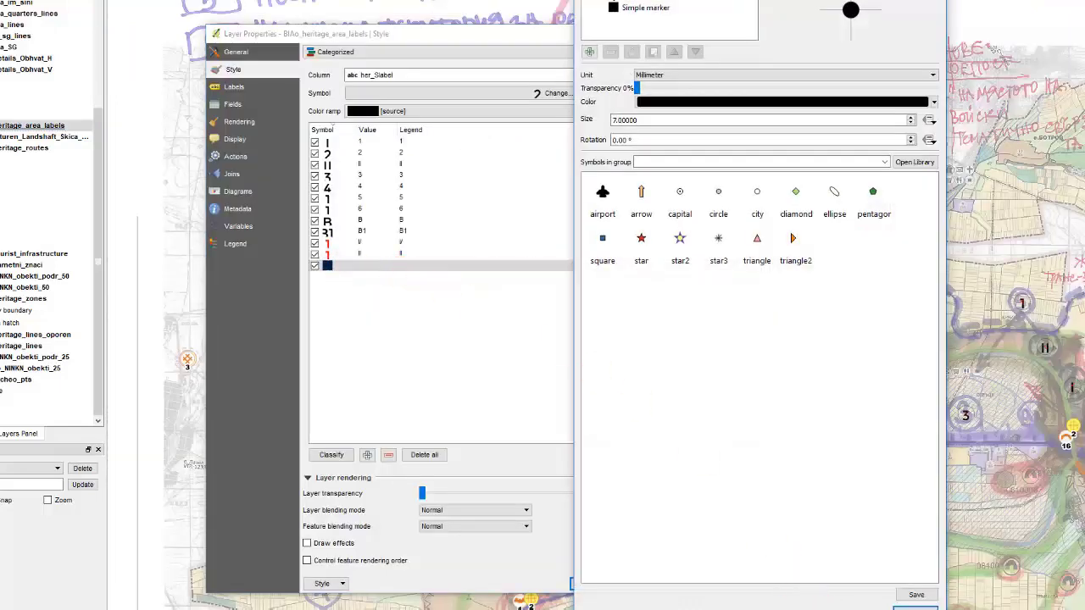
pyautogui.click(926, 607)
pyautogui.click(353, 251)
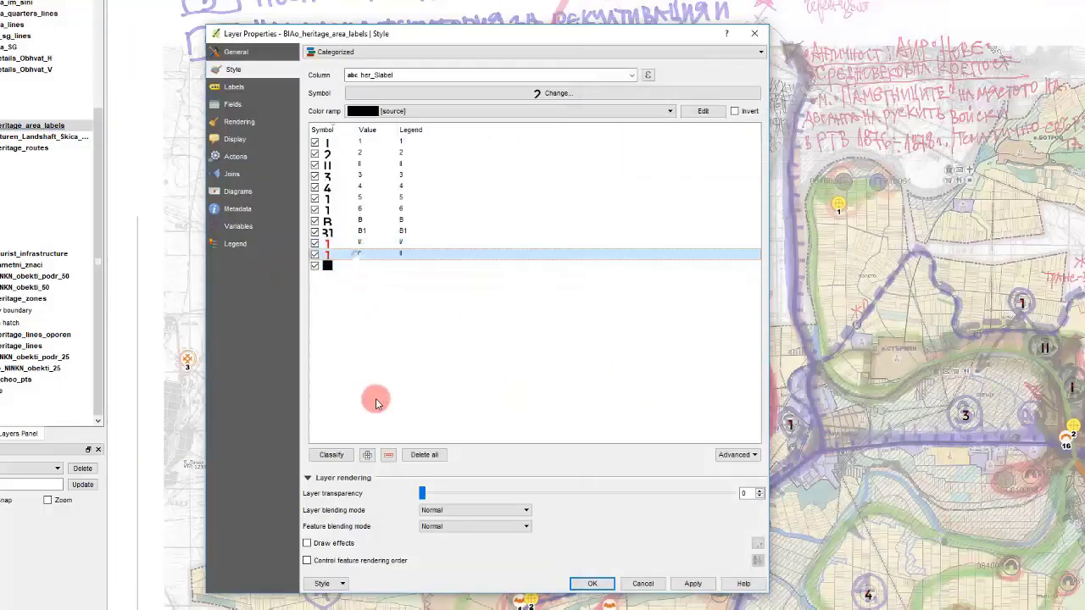
pyautogui.click(387, 458)
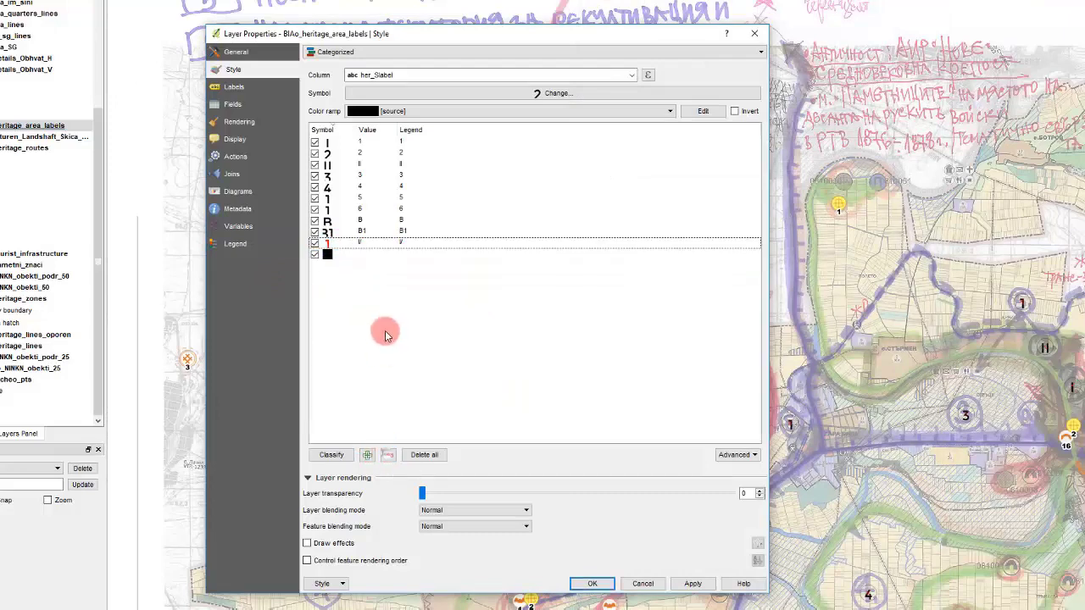
# Step: Make the circle fill of the blank category's symbol fully transparent and set its value and legend to 1
pyautogui.click(338, 143)
pyautogui.doubleClick(327, 253)
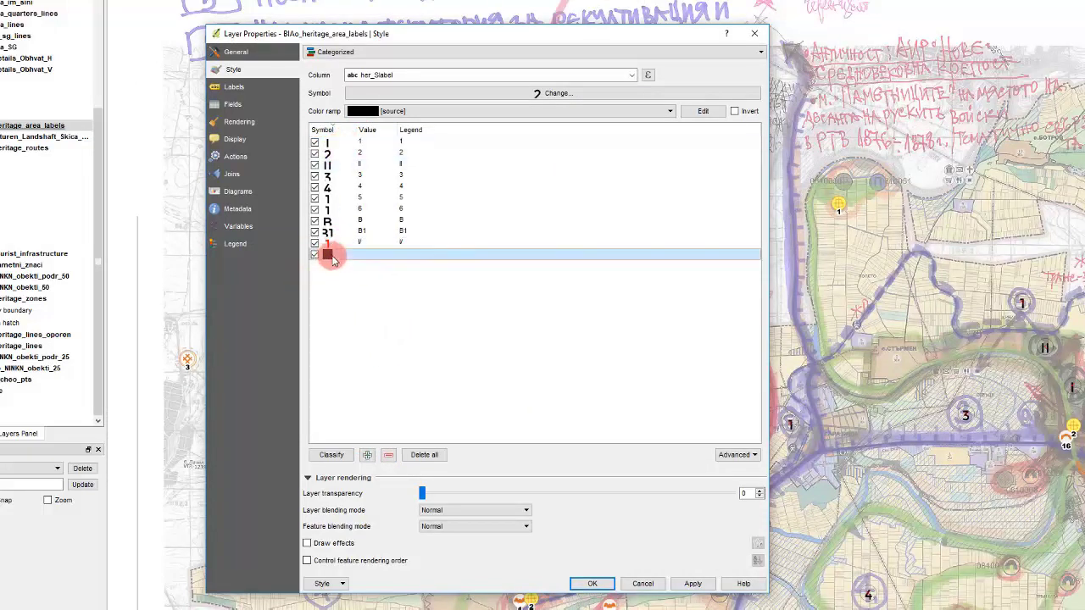
pyautogui.click(623, 9)
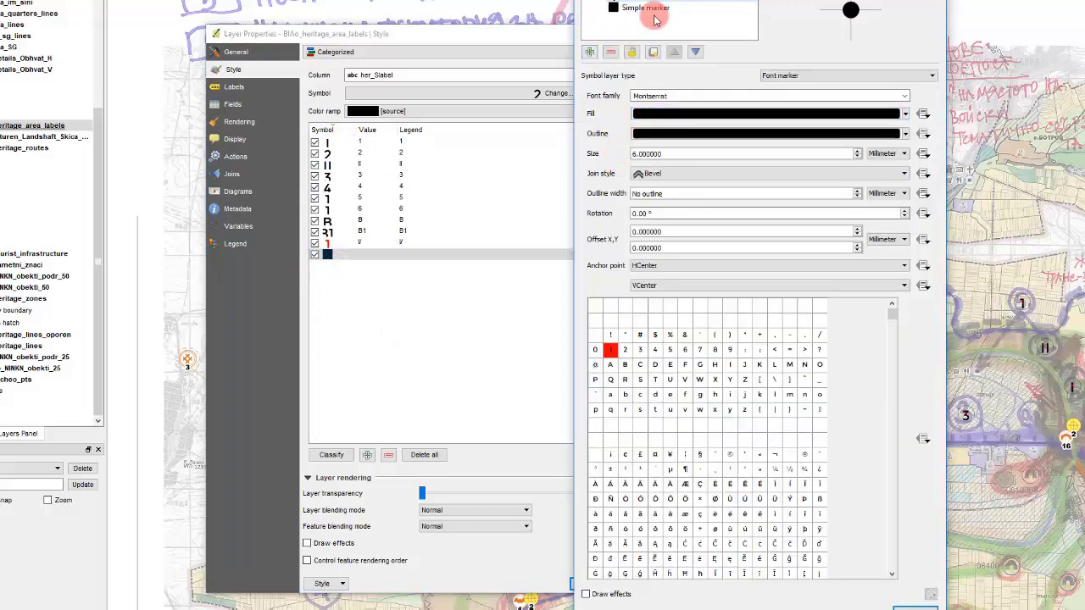
pyautogui.click(675, 114)
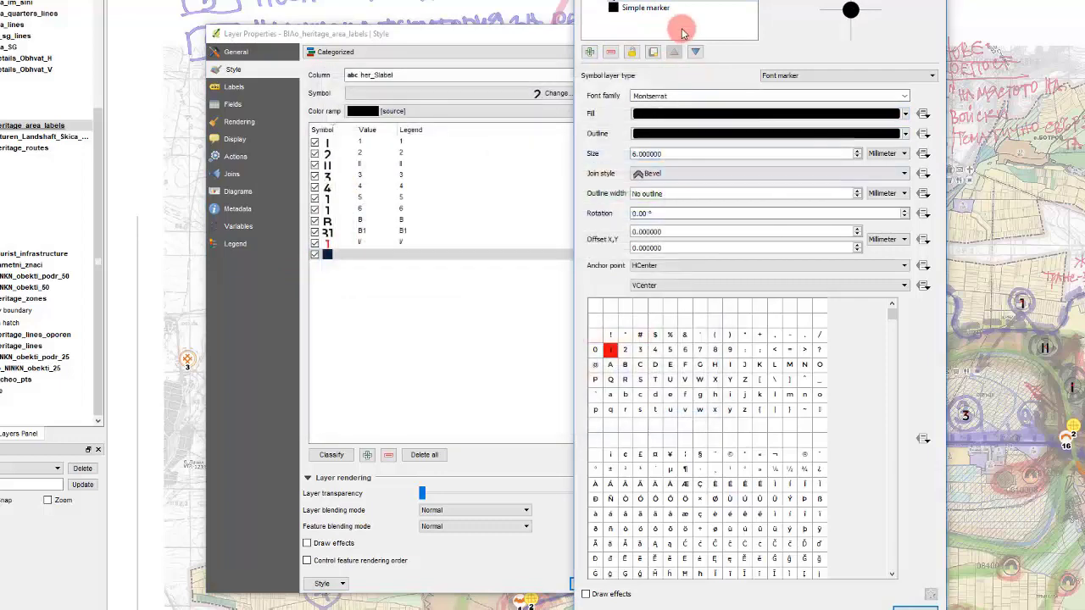
pyautogui.click(681, 20)
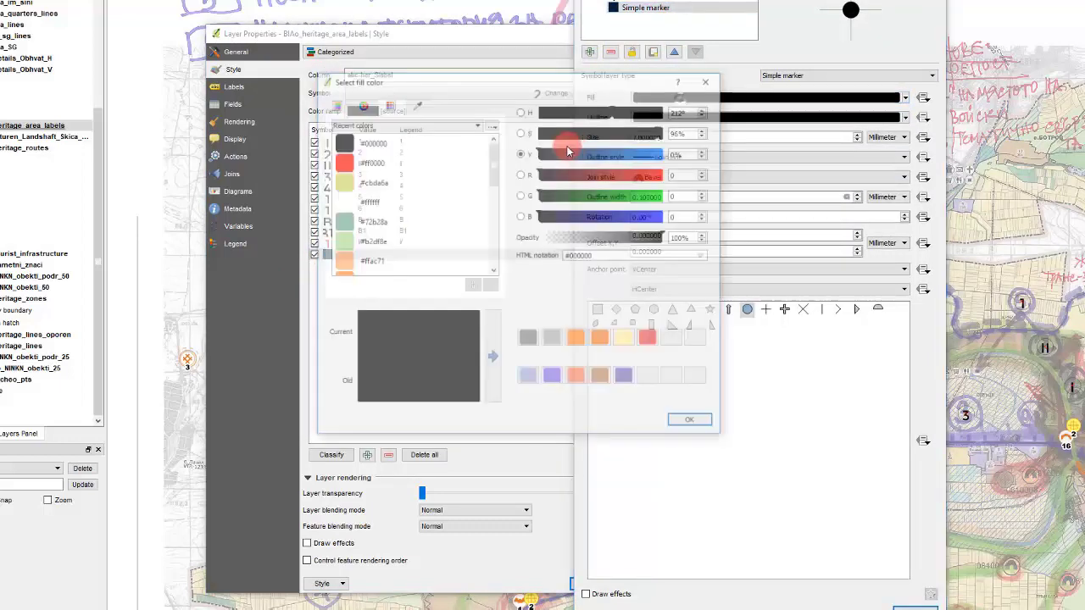
pyautogui.moveTo(607, 233); pyautogui.dragTo(546, 236)
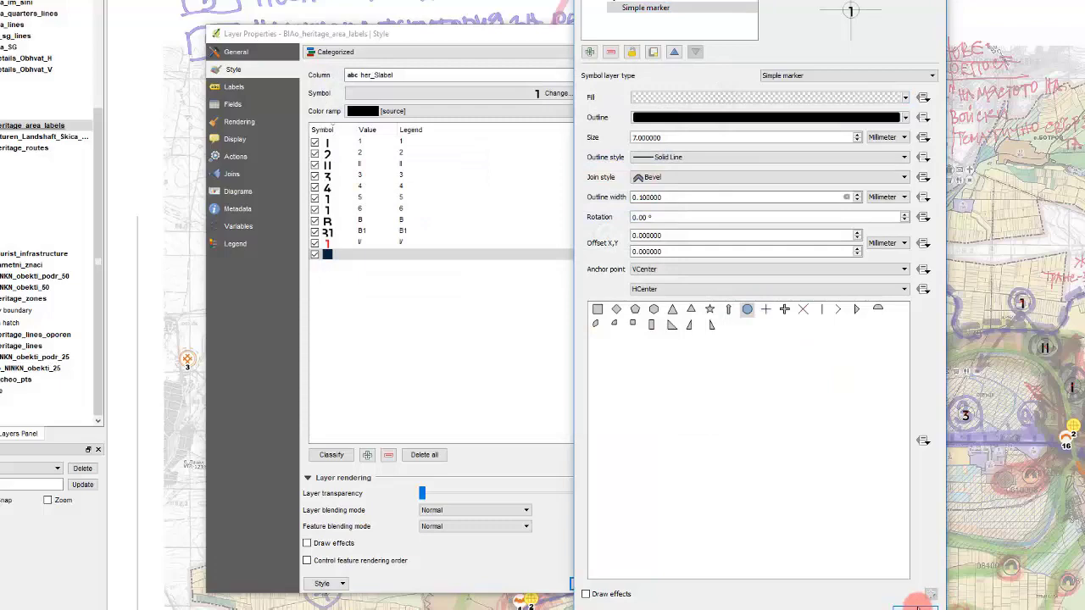
pyautogui.click(917, 605)
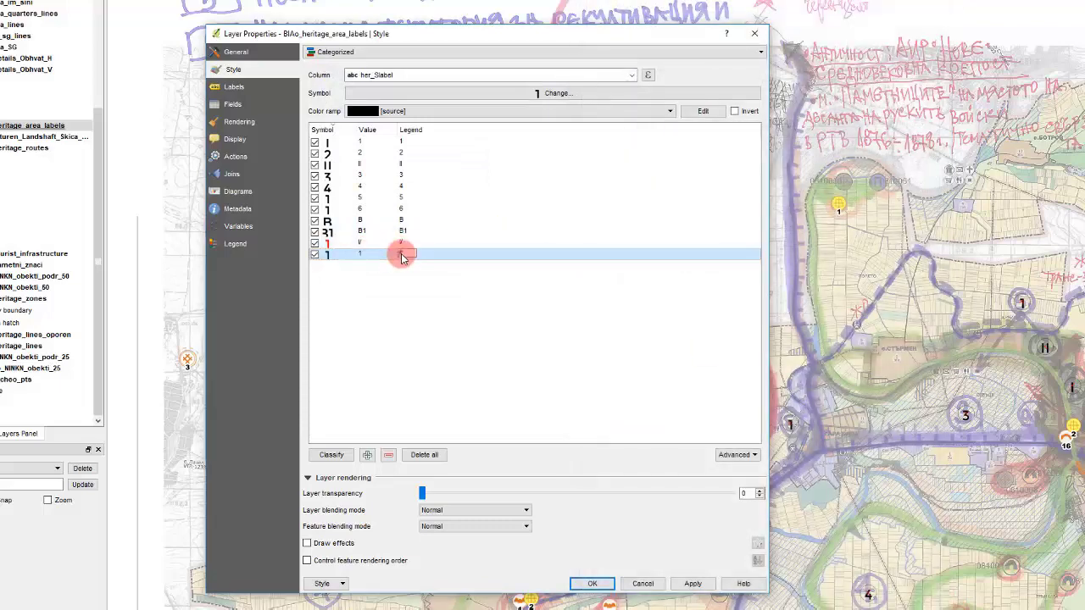
# Step: Set the value and legend of the first category, the one with the Roman I symbol, to I
pyautogui.click(367, 149)
pyautogui.doubleClick(367, 143)
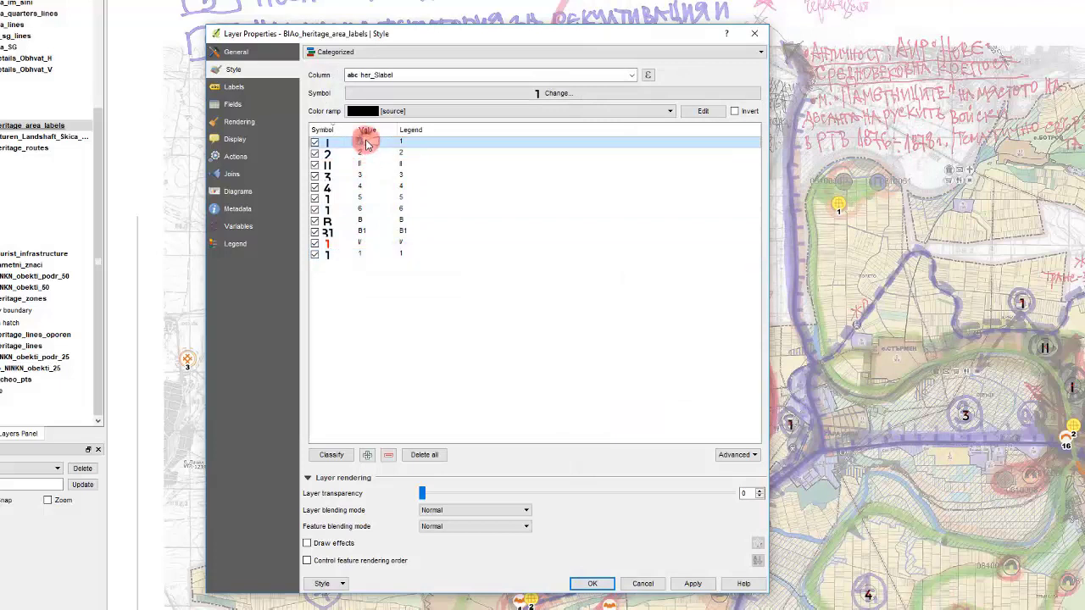
pyautogui.doubleClick(401, 146)
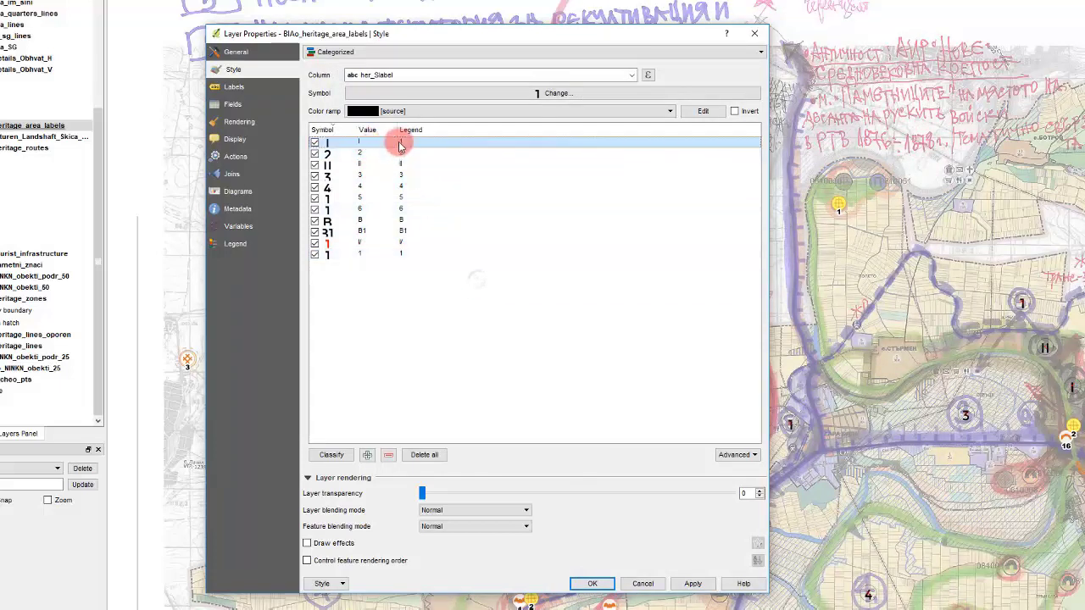
pyautogui.write('O')
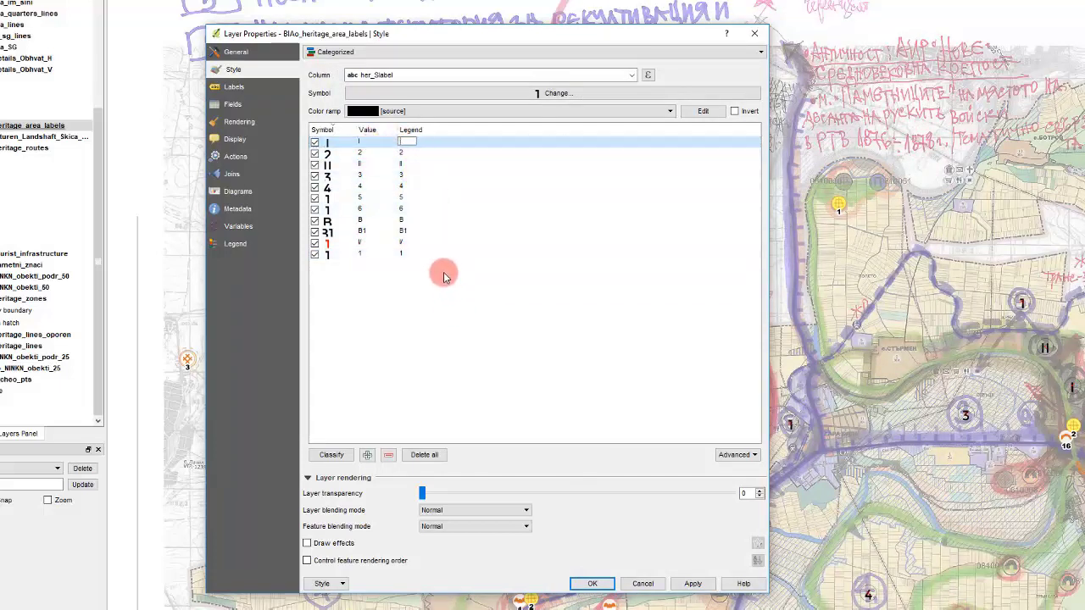
# Step: Reorder the categories so that 1 comes first and Roman numeral I follows B1
pyautogui.click(366, 255)
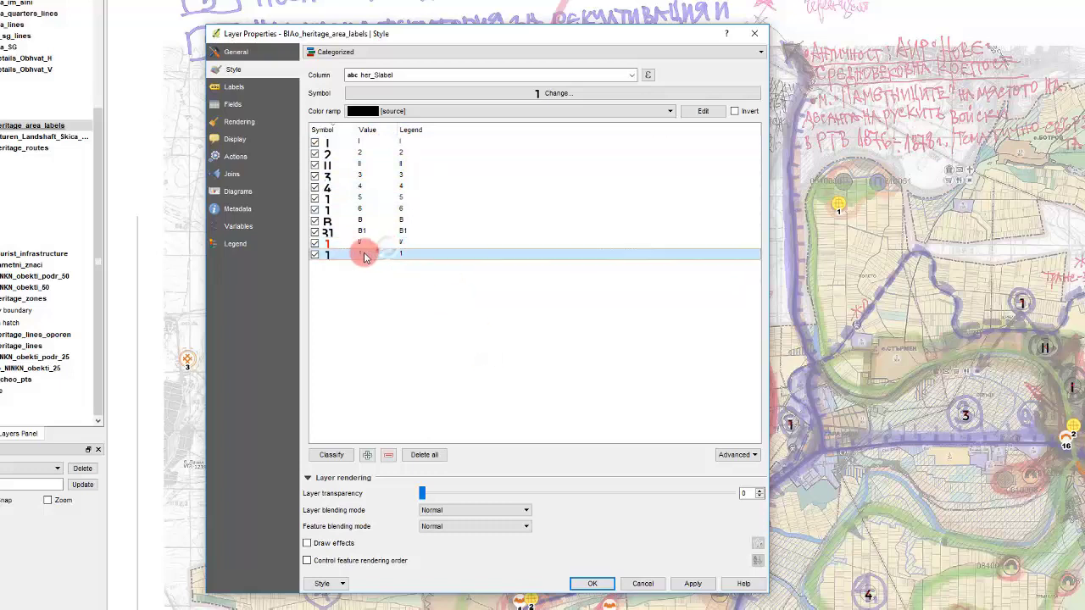
pyautogui.moveTo(366, 257); pyautogui.dragTo(436, 152)
pyautogui.click(411, 167)
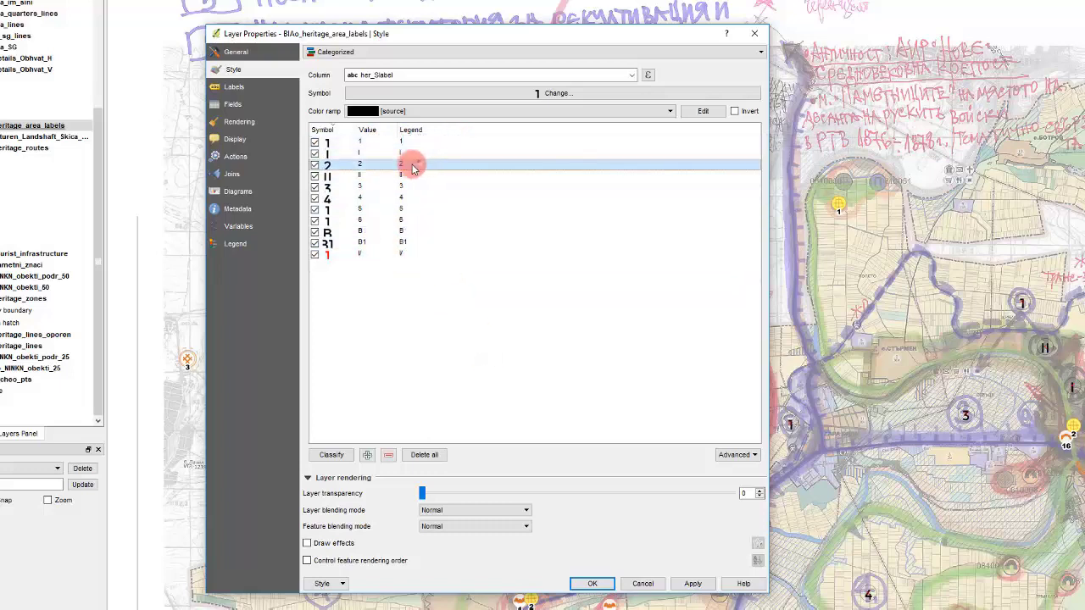
pyautogui.click(367, 152)
pyautogui.moveTo(358, 153); pyautogui.dragTo(418, 254)
pyautogui.click(373, 254)
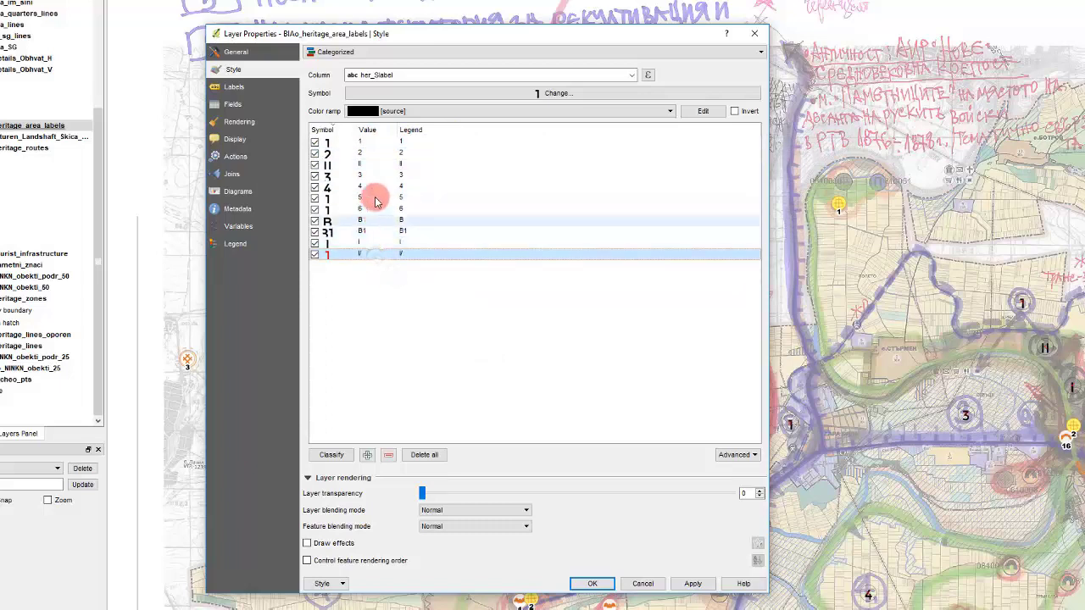
# Step: Place category II directly below category I and accept the layer style
pyautogui.click(368, 154)
pyautogui.click(365, 162)
pyautogui.moveTo(360, 162); pyautogui.dragTo(419, 254)
pyautogui.click(377, 245)
pyautogui.click(371, 246)
pyautogui.moveTo(344, 246); pyautogui.dragTo(387, 265)
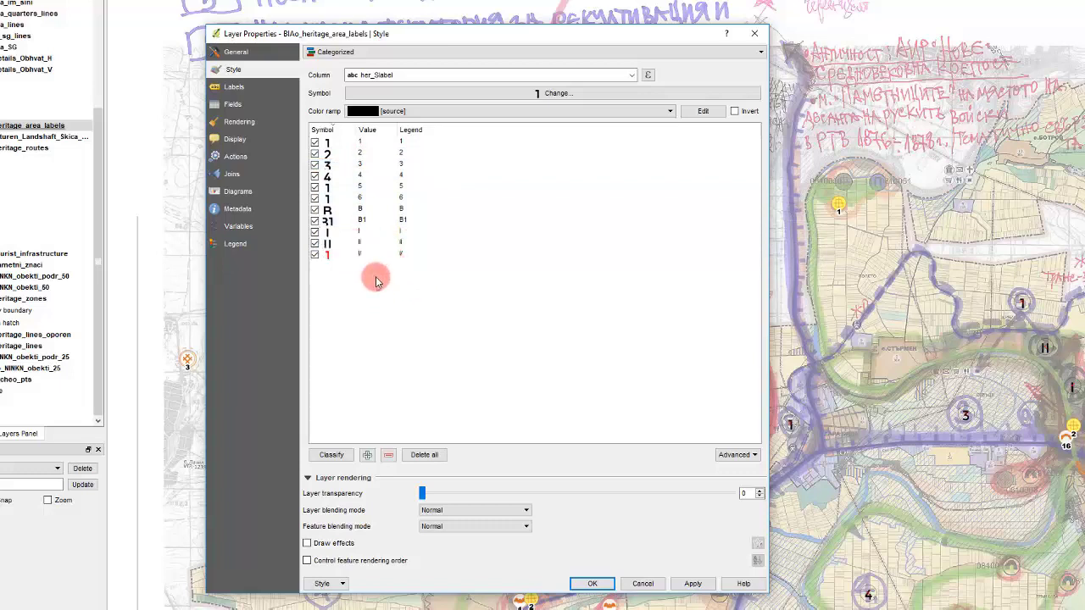
pyautogui.click(592, 582)
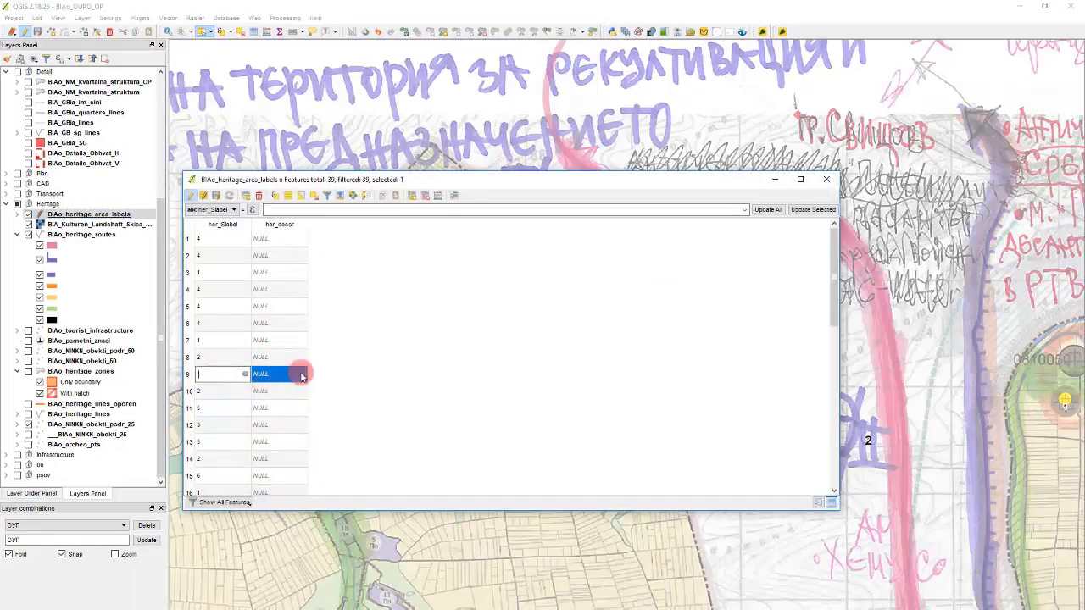
# Step: Set her_Slabel to I and II for the two label points at the sketched I/II mark on the territory's northern tip
pyautogui.click(455, 141)
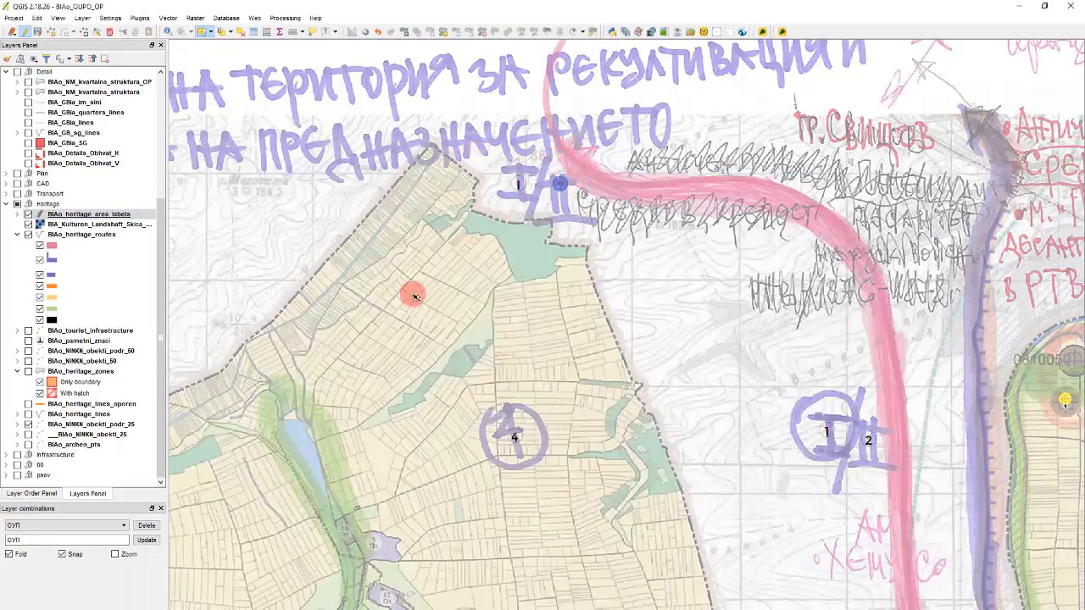
pyautogui.press('F6')
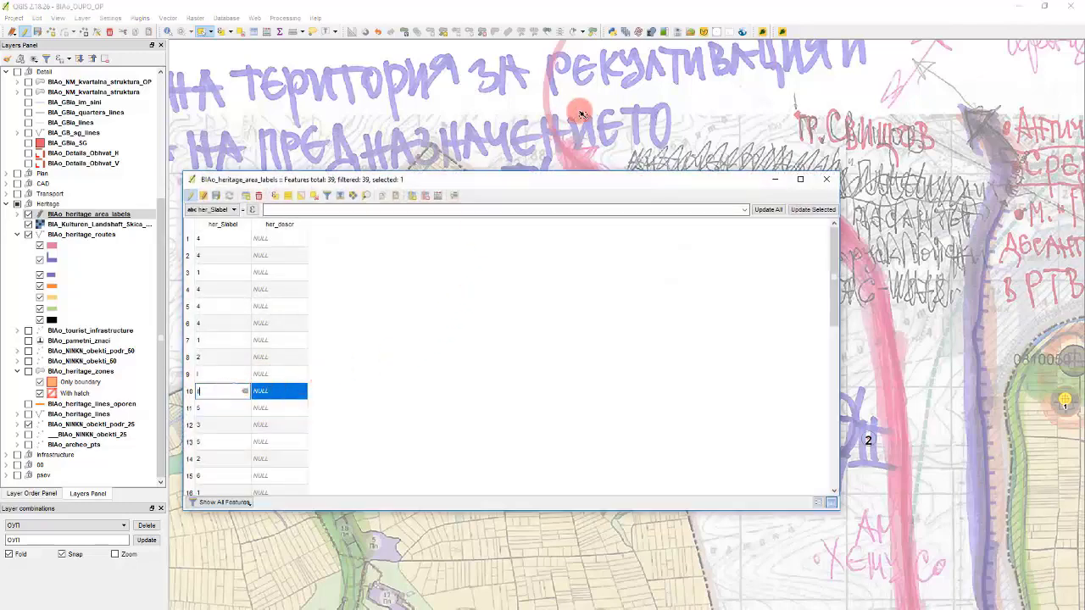
pyautogui.press('Escape')
pyautogui.scroll(-1, 371, 256)
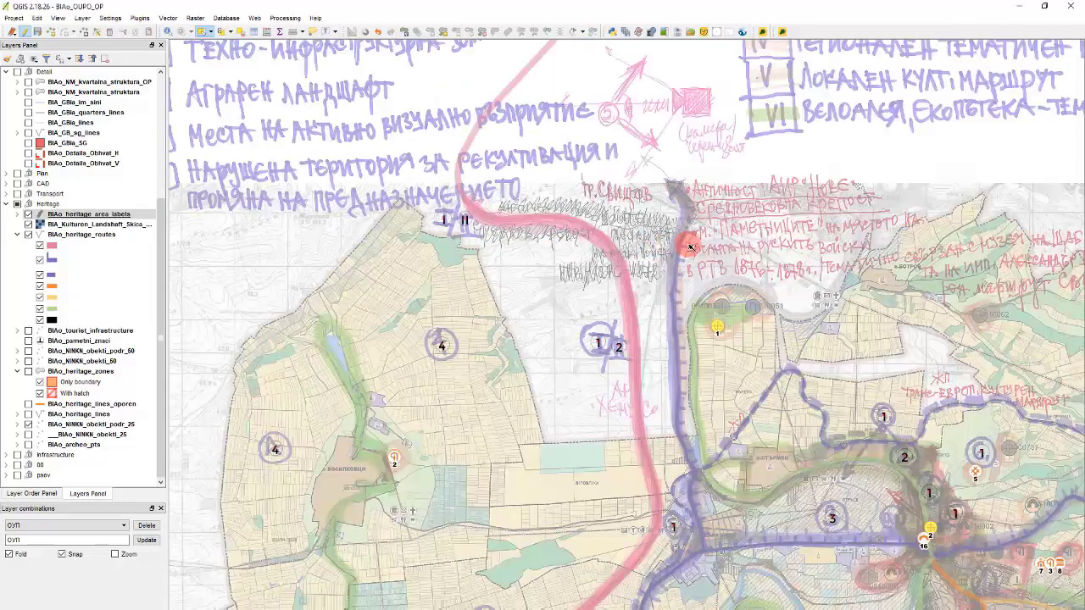
pyautogui.scroll(-1, 507, 256)
pyautogui.scroll(1, 570, 307)
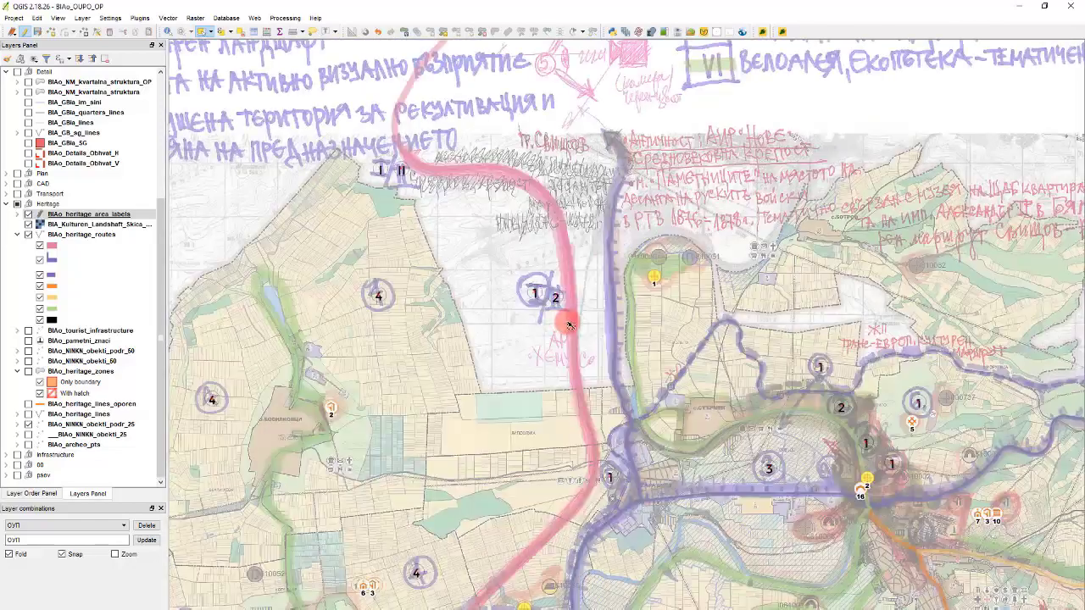
# Step: Paste the I and II label points at another sketched I/II mark on the map
pyautogui.scroll(1, 364, 130)
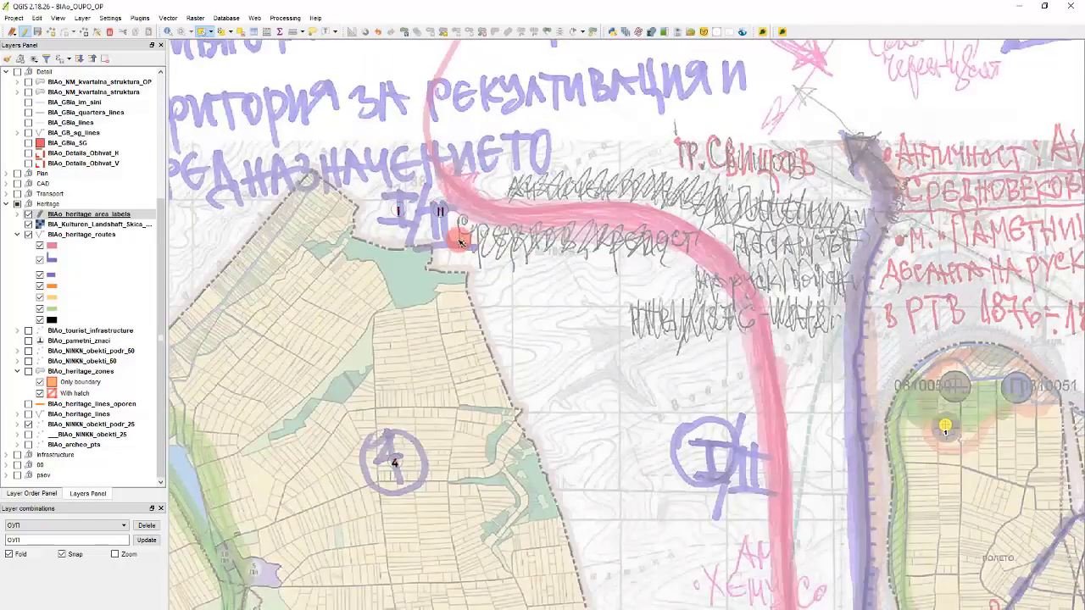
pyautogui.hotkey('ctrl', 'v')
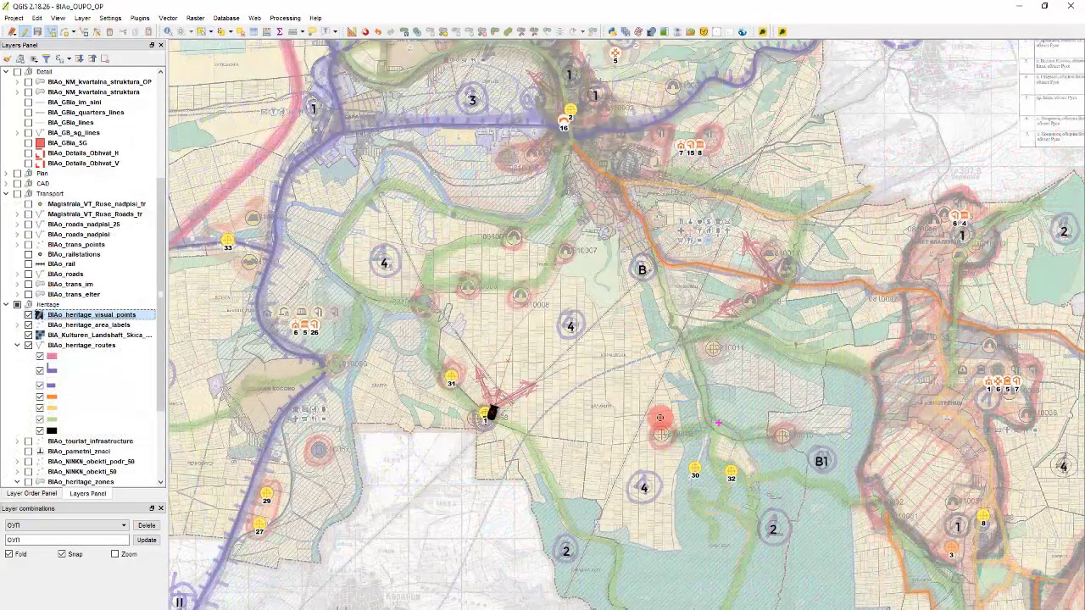
# Step: Add a point to BIAo_heritage_visual_points at the sketched viewpoint directly below the circled 5, north of the river
pyautogui.scroll(-1, 658, 505)
pyautogui.scroll(3, 627, 281)
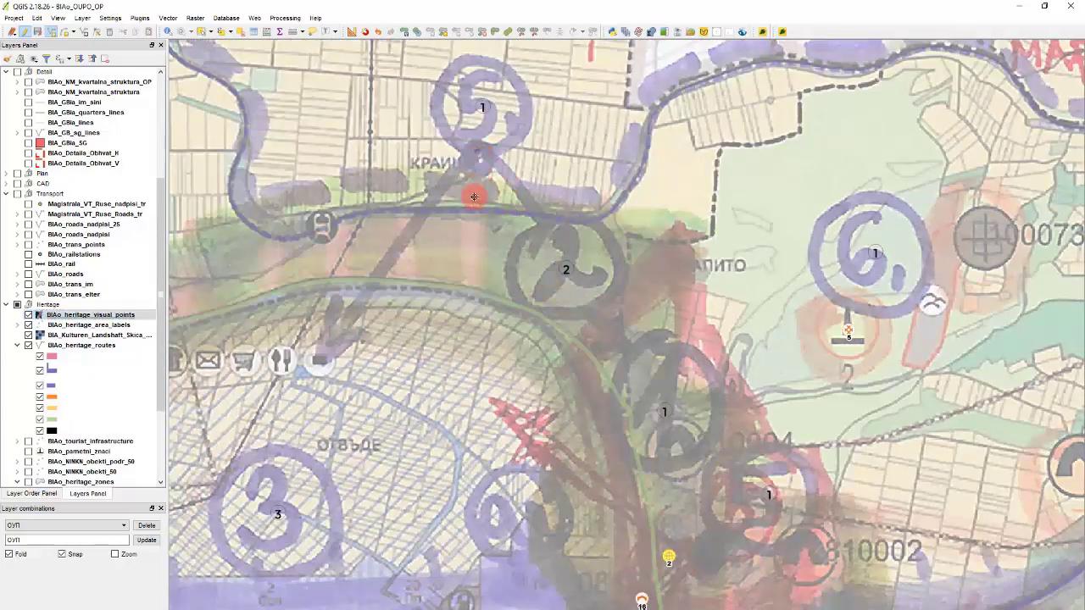
pyautogui.click(478, 357)
pyautogui.rightClick(479, 357)
pyautogui.press('Return')
pyautogui.scroll(-1, 519, 296)
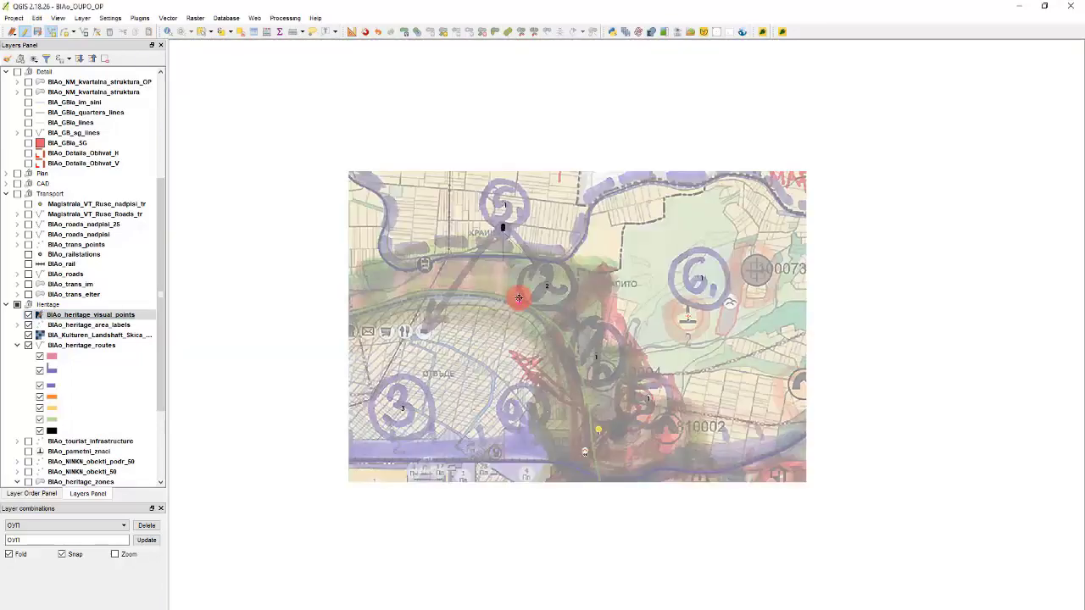
# Step: Collapse the Heritage group and show the BIAo_Shade layer of the Environment group to bring out the relief around the sketched viewpoints
pyautogui.scroll(1, 661, 396)
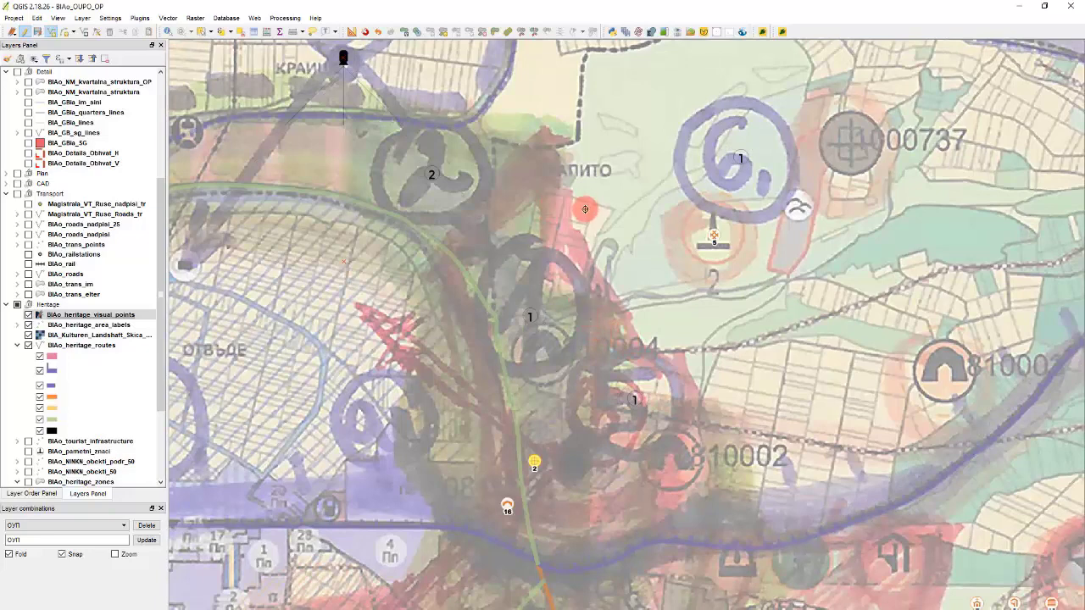
pyautogui.scroll(6, 111, 296)
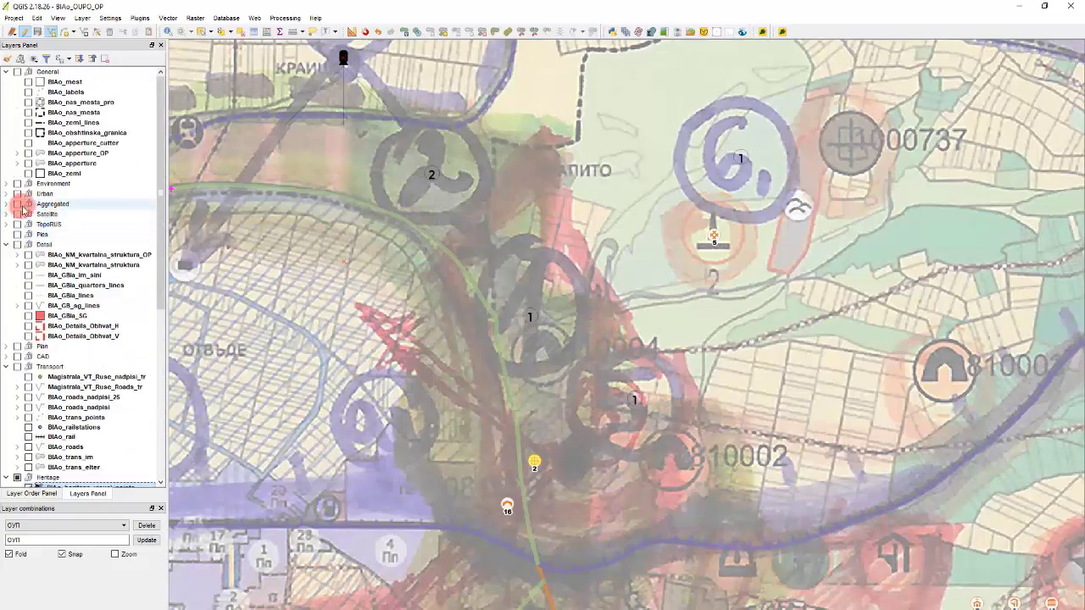
pyautogui.scroll(-7, 25, 320)
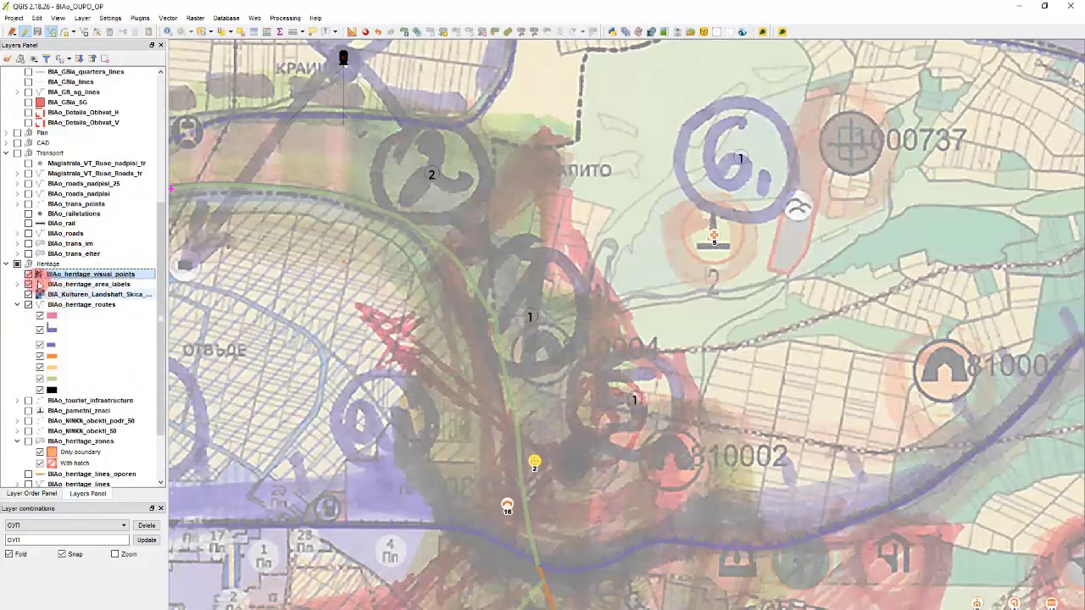
pyautogui.click(6, 265)
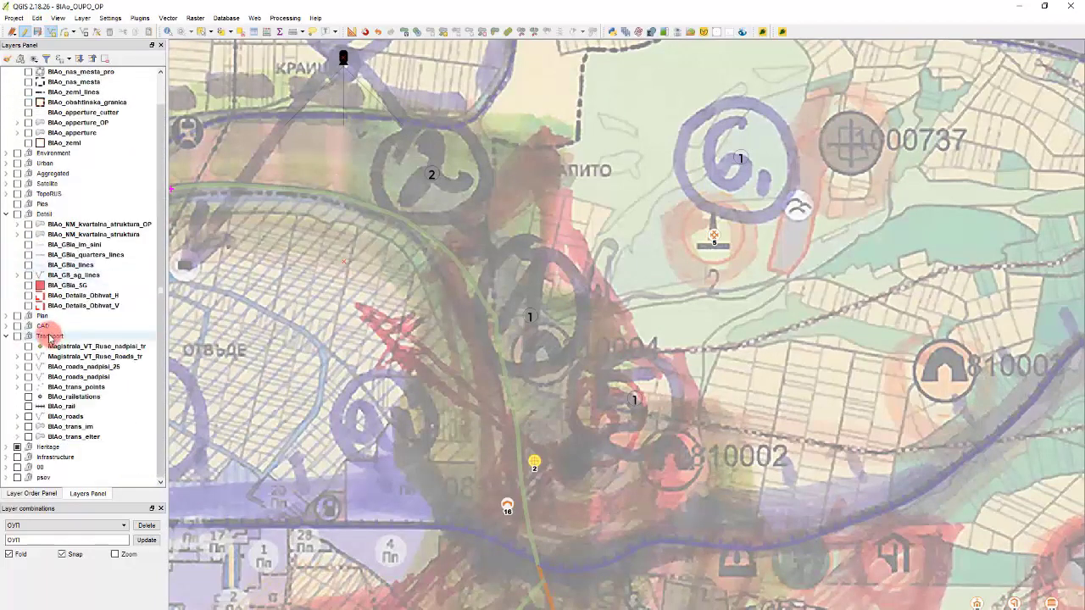
pyautogui.scroll(1, 38, 339)
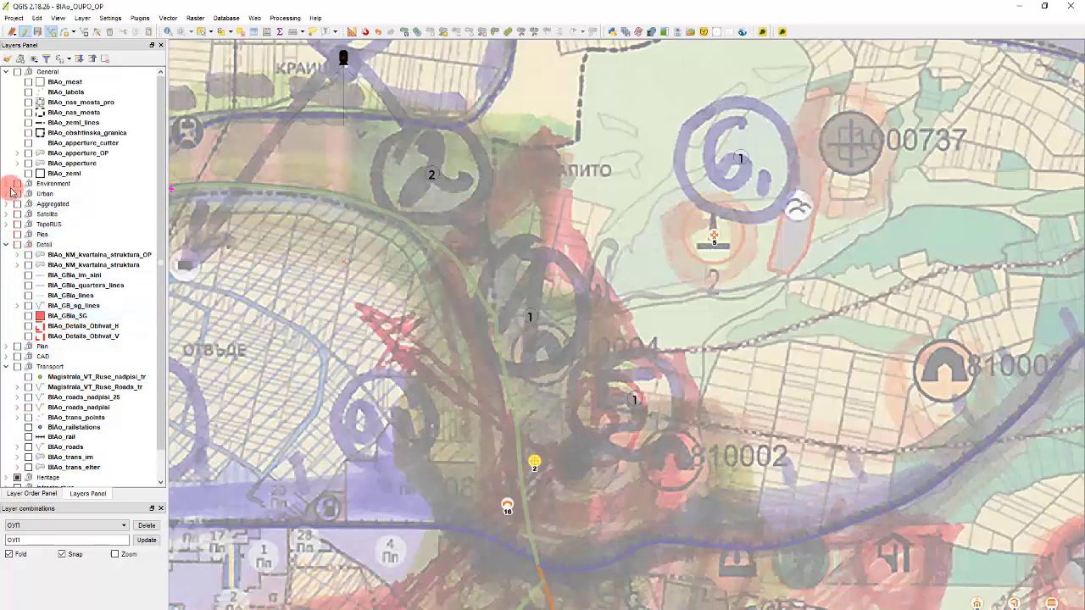
pyautogui.click(7, 184)
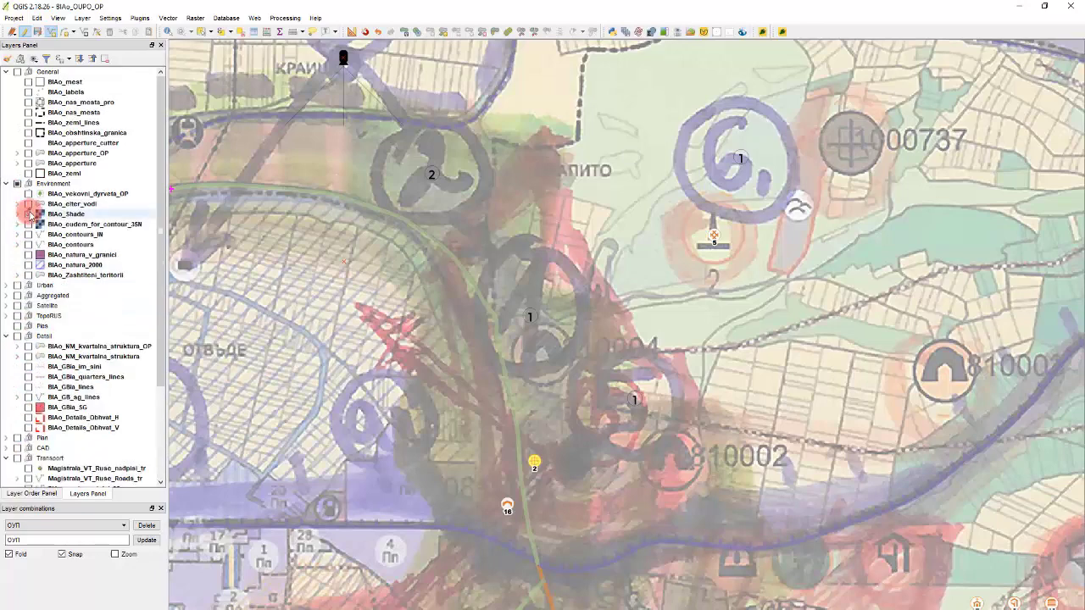
pyautogui.click(28, 215)
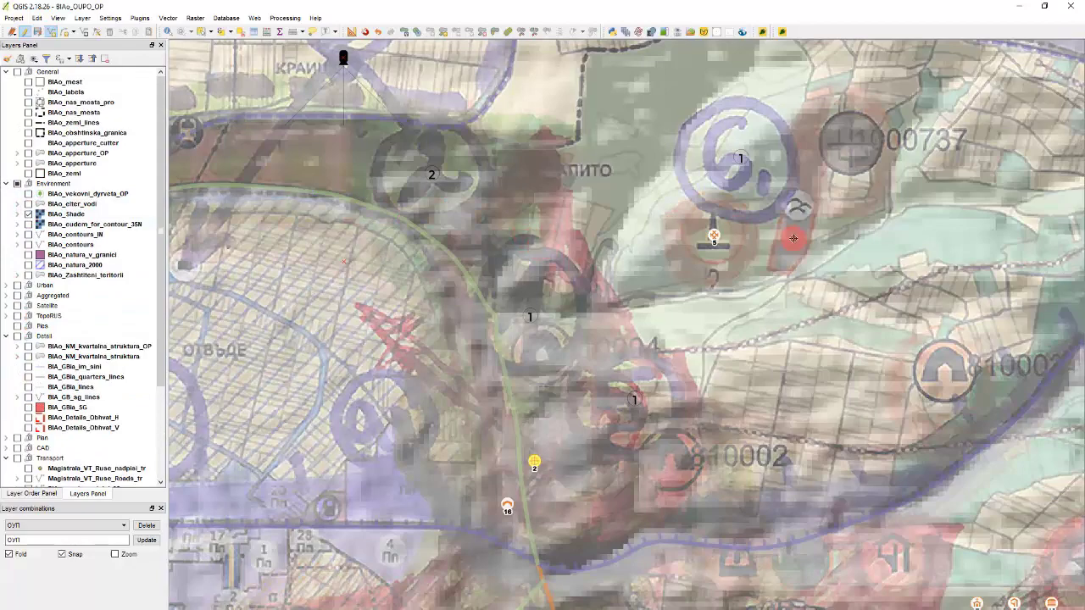
pyautogui.scroll(-1, 686, 318)
pyautogui.scroll(1, 724, 271)
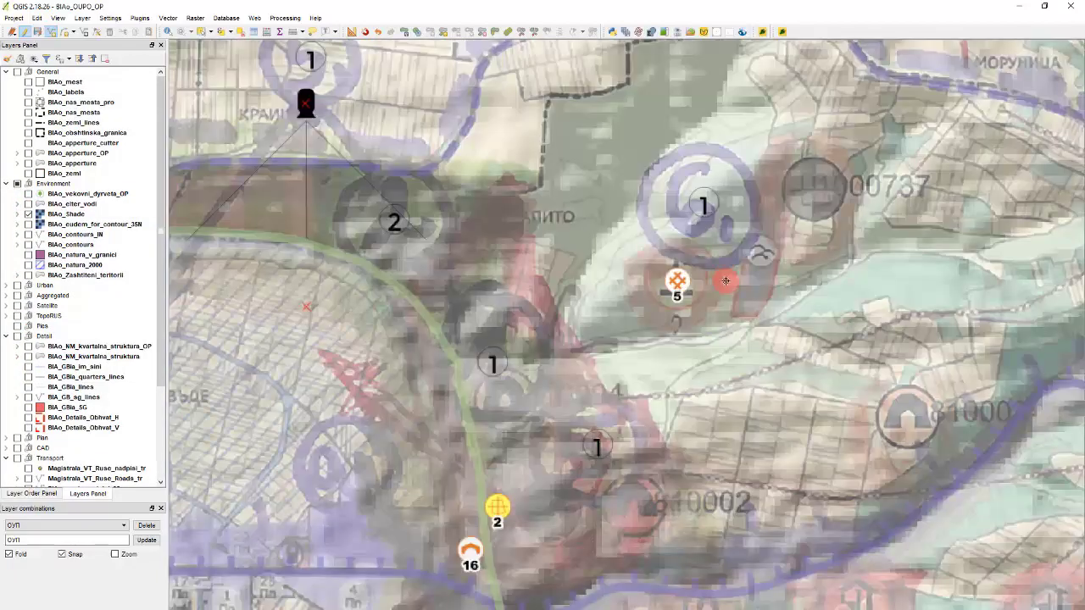
pyautogui.scroll(-1, 640, 390)
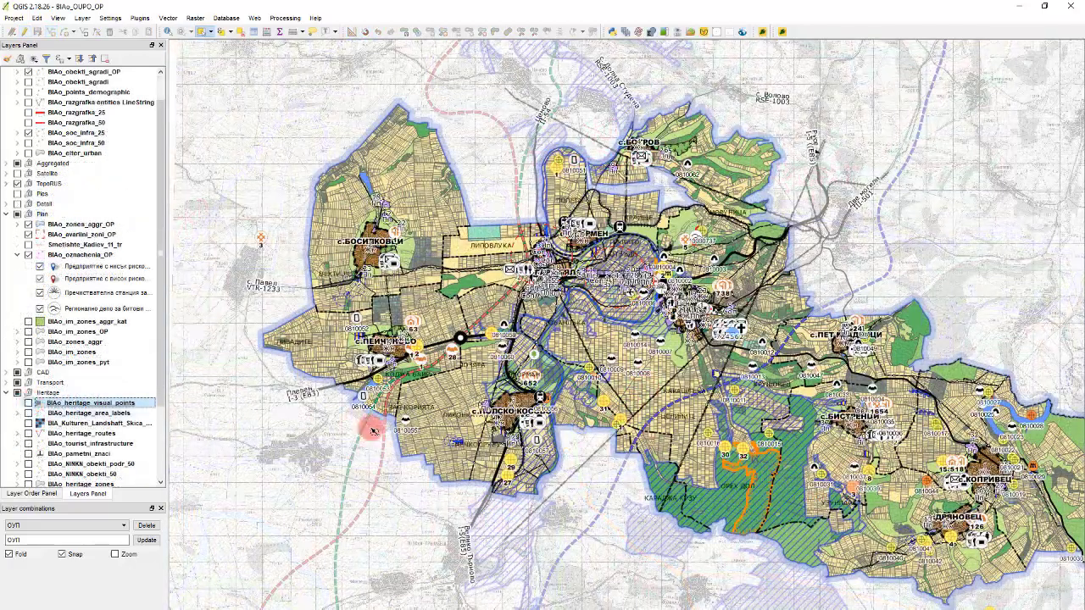
# Step: Show BIAo_heritage_visual_points, BIAo_heritage_area_labels, BIAo_heritage_routes and BIAo_heritage_zones on the ОУП layer combination
pyautogui.scroll(2, 377, 430)
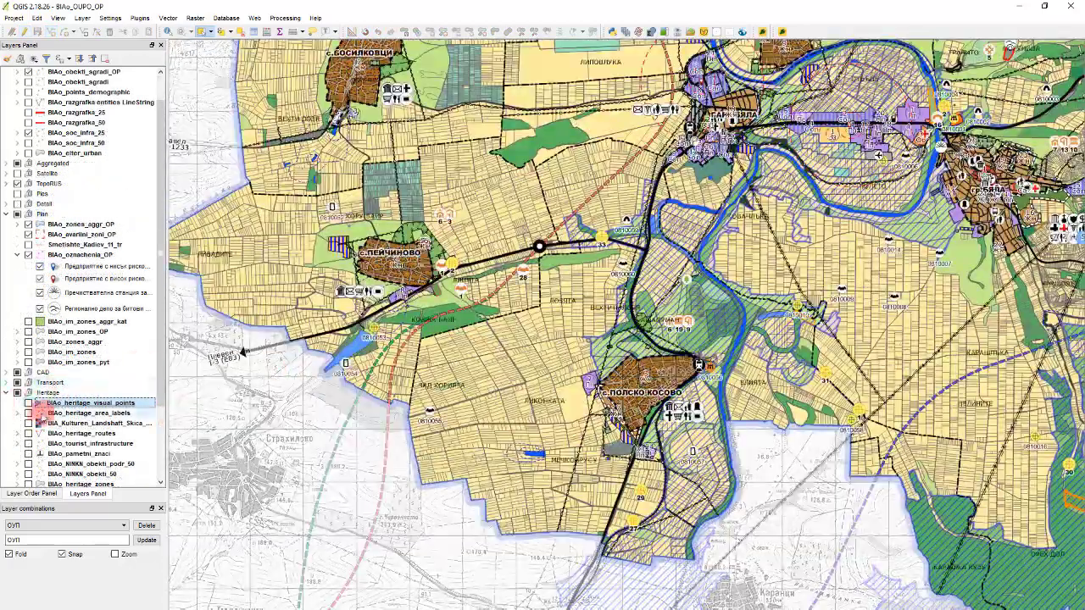
pyautogui.click(29, 405)
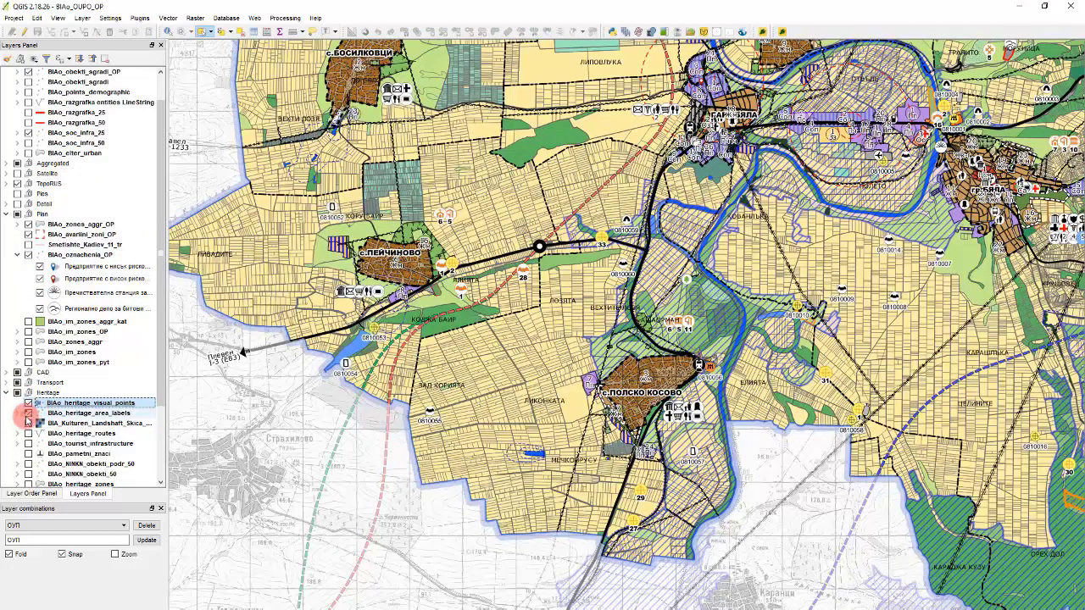
pyautogui.click(28, 414)
pyautogui.click(28, 433)
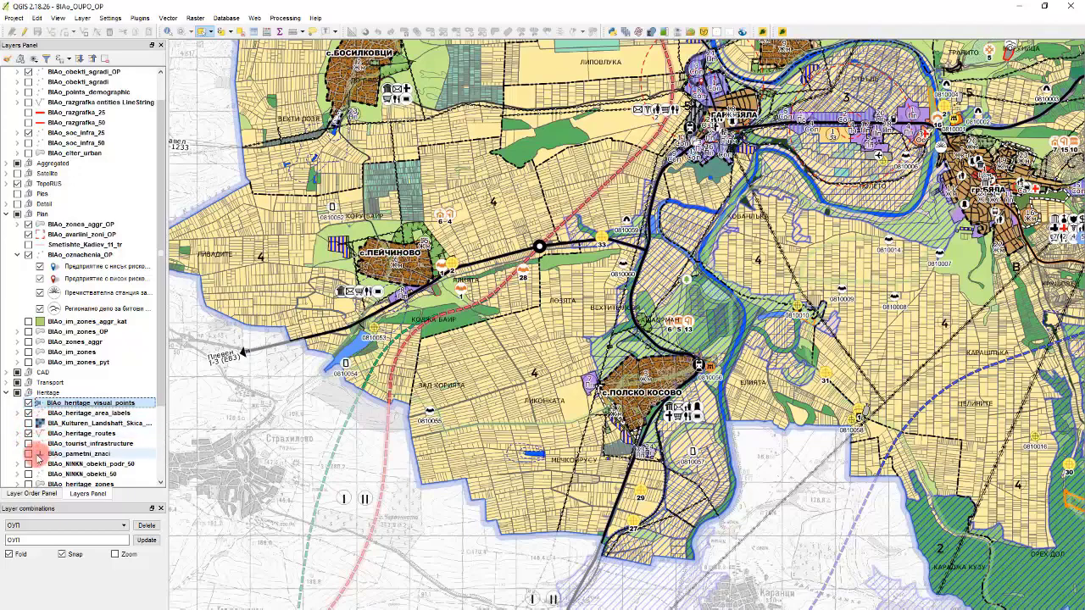
pyautogui.scroll(-2, 38, 455)
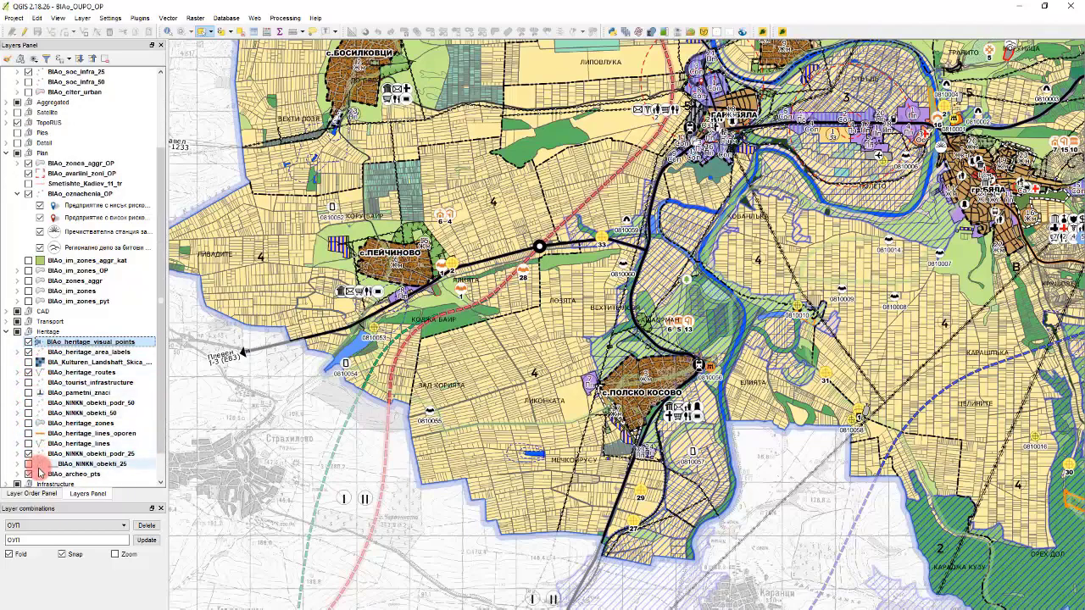
pyautogui.click(28, 464)
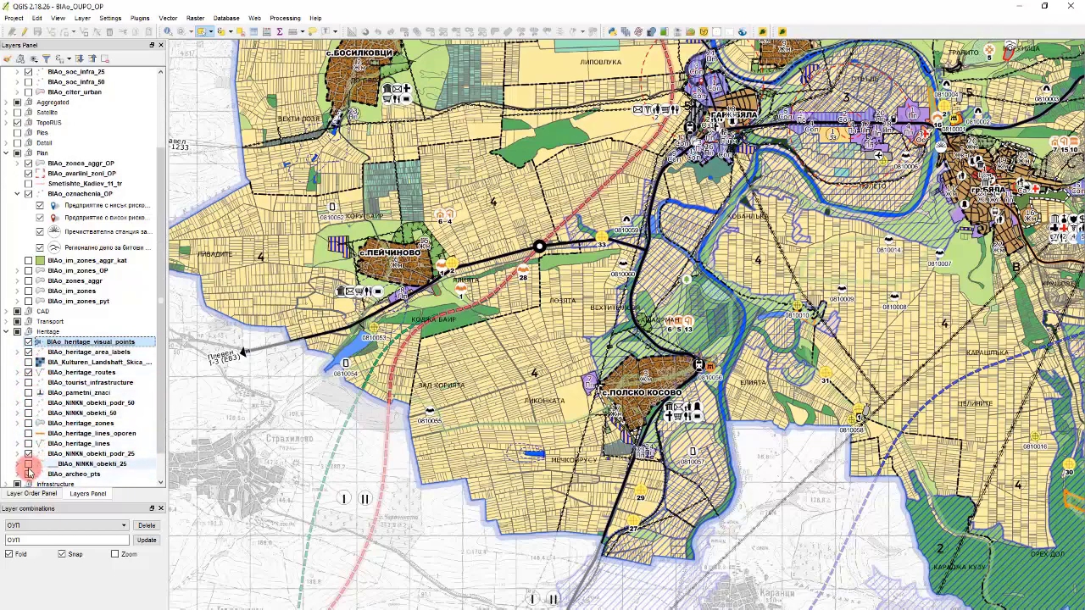
pyautogui.click(28, 424)
pyautogui.scroll(-2, 362, 376)
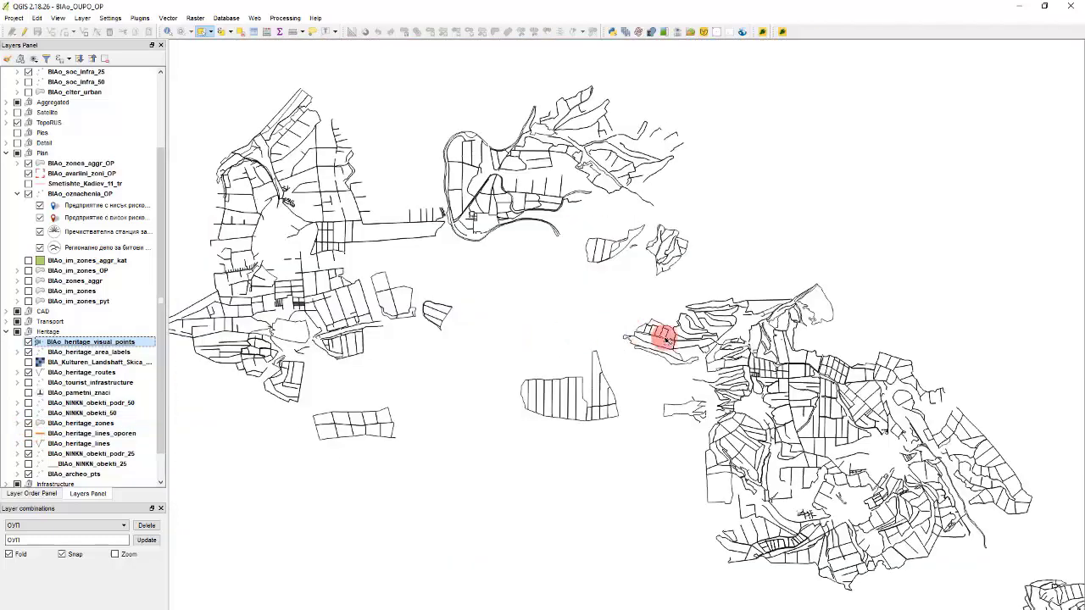
pyautogui.scroll(4, 635, 343)
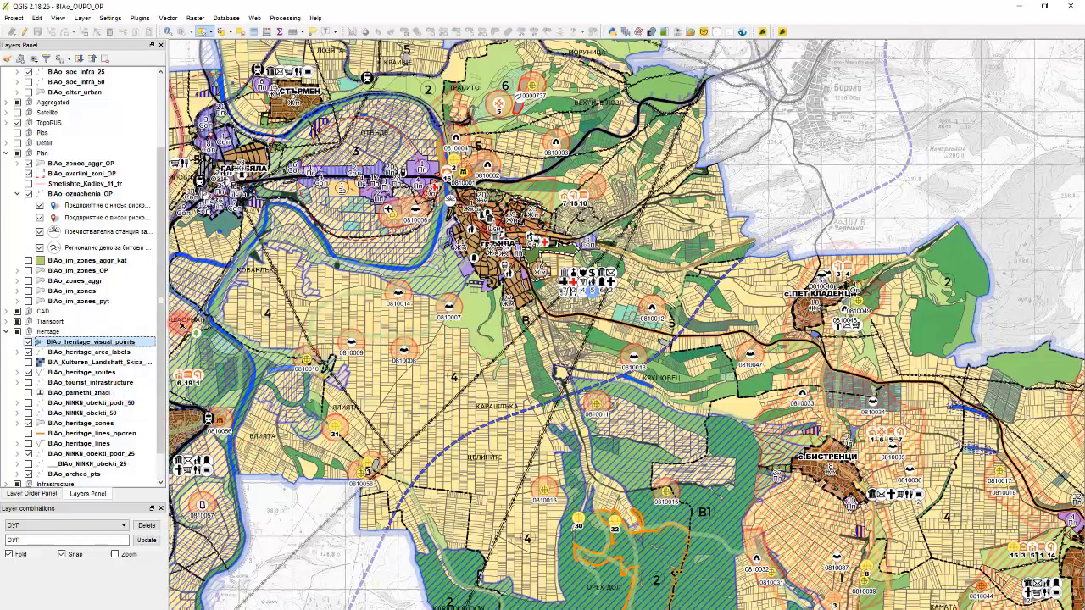
pyautogui.click(105, 352)
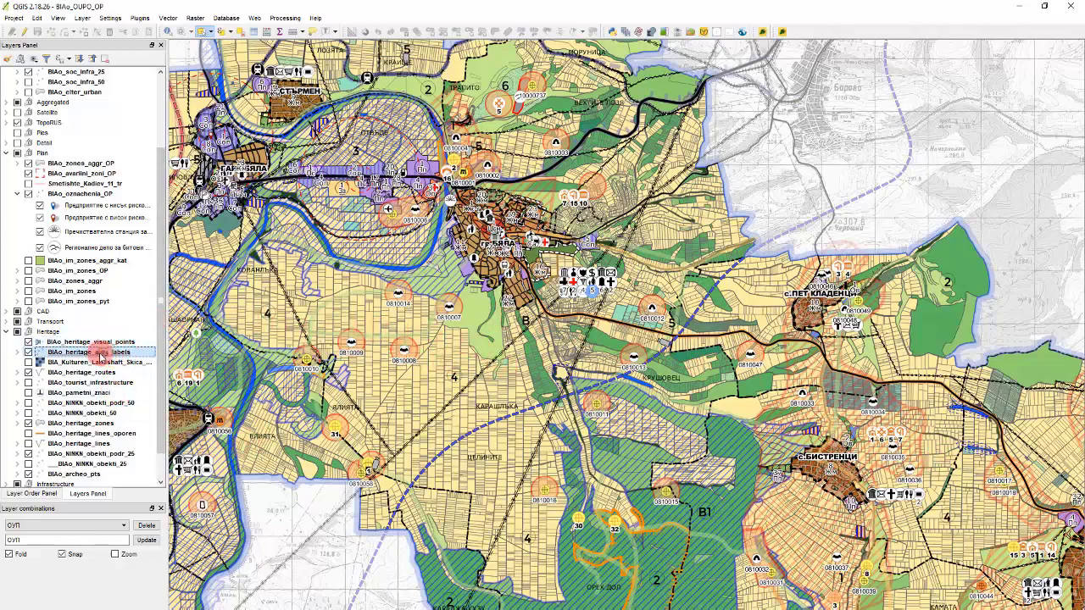
pyautogui.scroll(-1, 747, 333)
pyautogui.scroll(1, 539, 329)
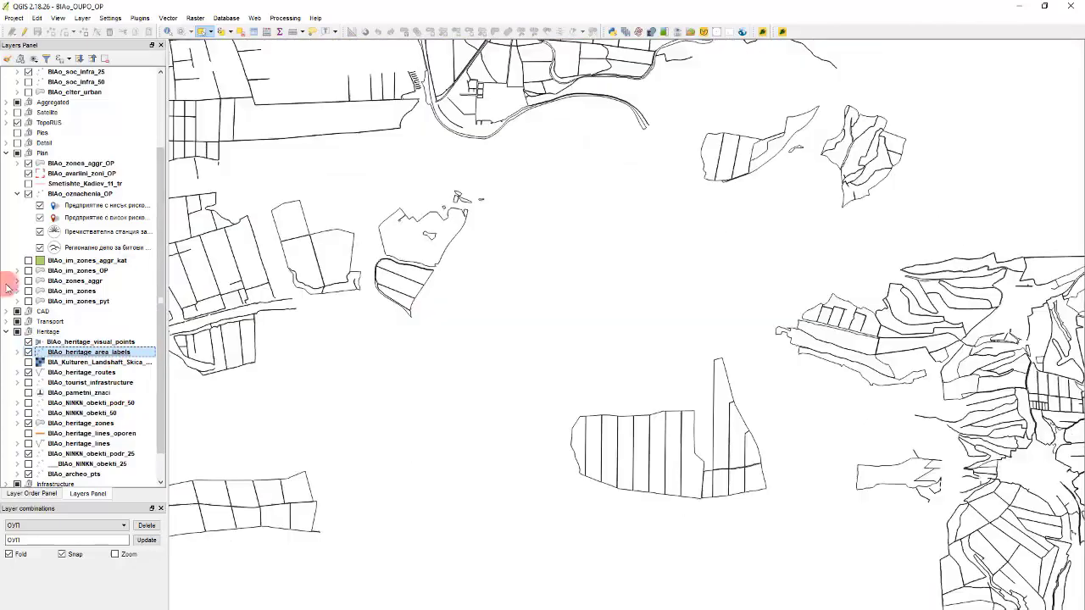
pyautogui.scroll(-1, 55, 334)
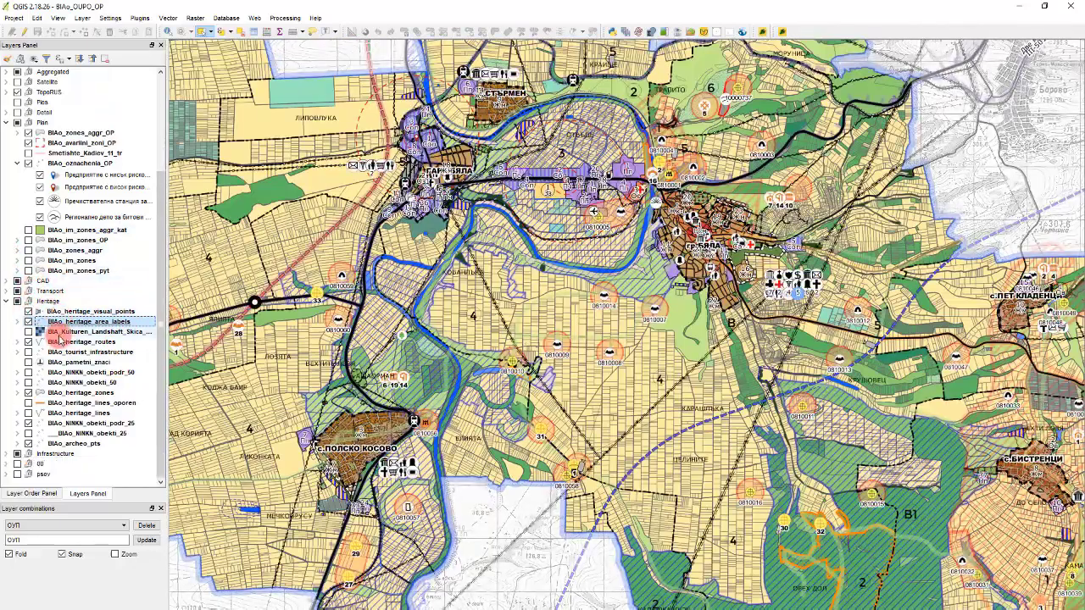
# Step: Hide BIAo_avariini_zoni_OP and BIAo_oznachenia_OP in the Plan group, leaving BIAo_zones_aggr_OP shown
pyautogui.scroll(4, 26, 441)
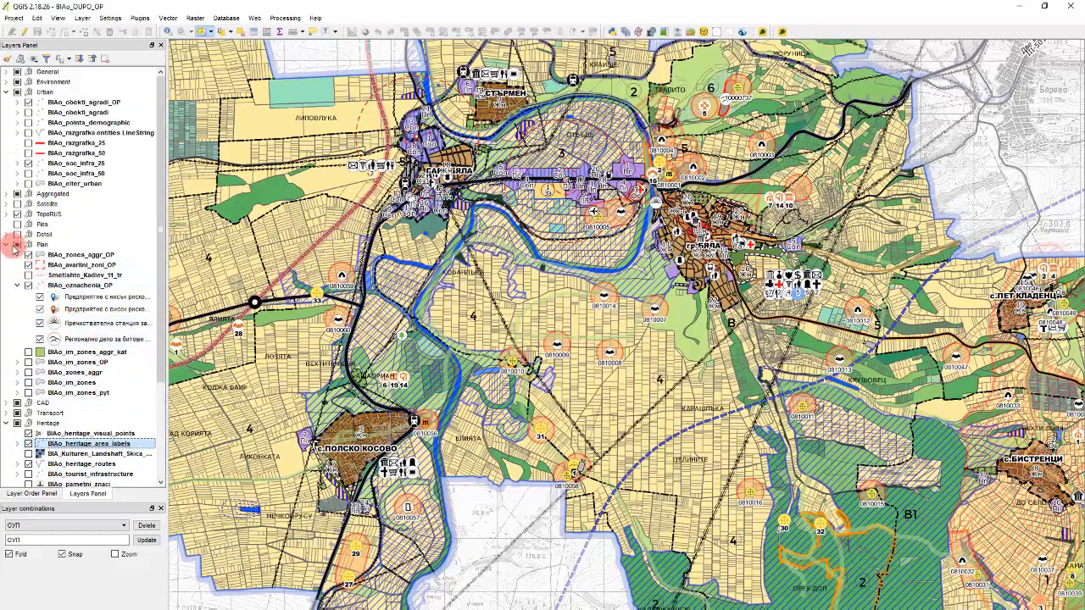
pyautogui.click(28, 254)
pyautogui.click(28, 265)
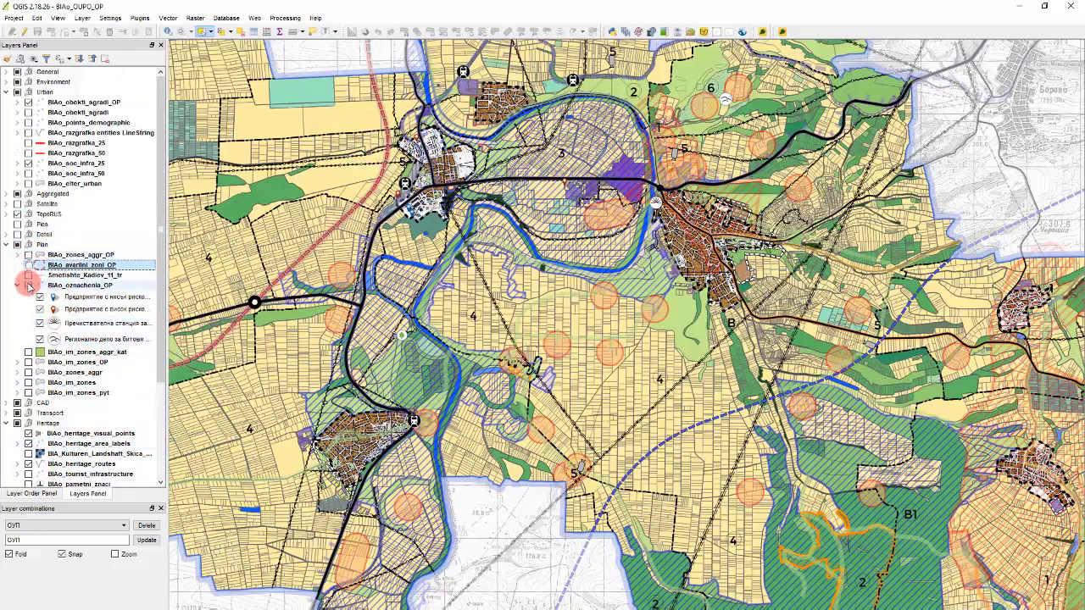
pyautogui.click(28, 286)
pyautogui.click(39, 340)
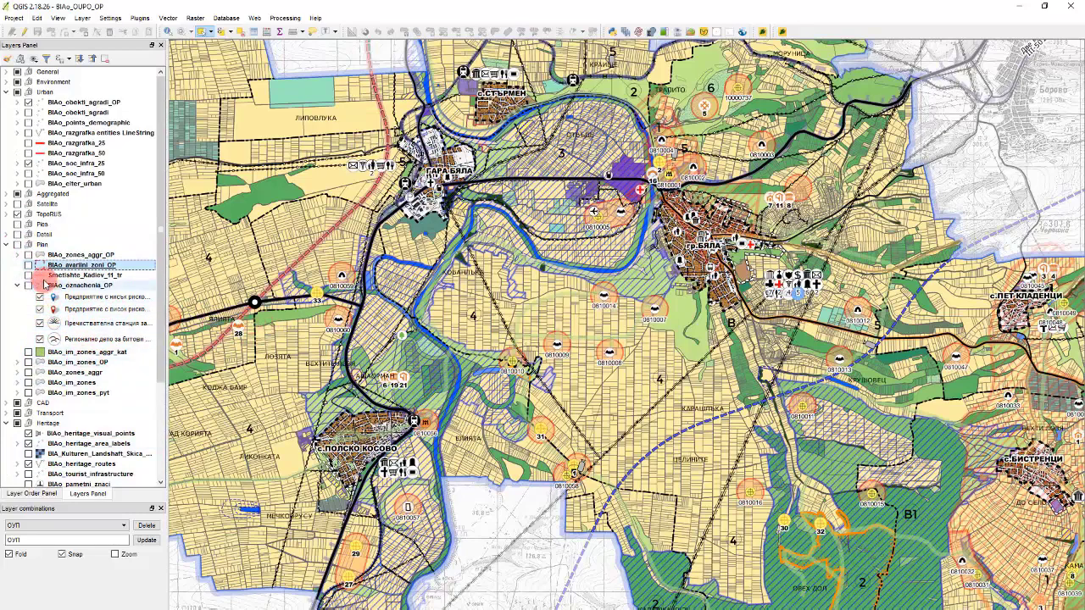
pyautogui.click(29, 255)
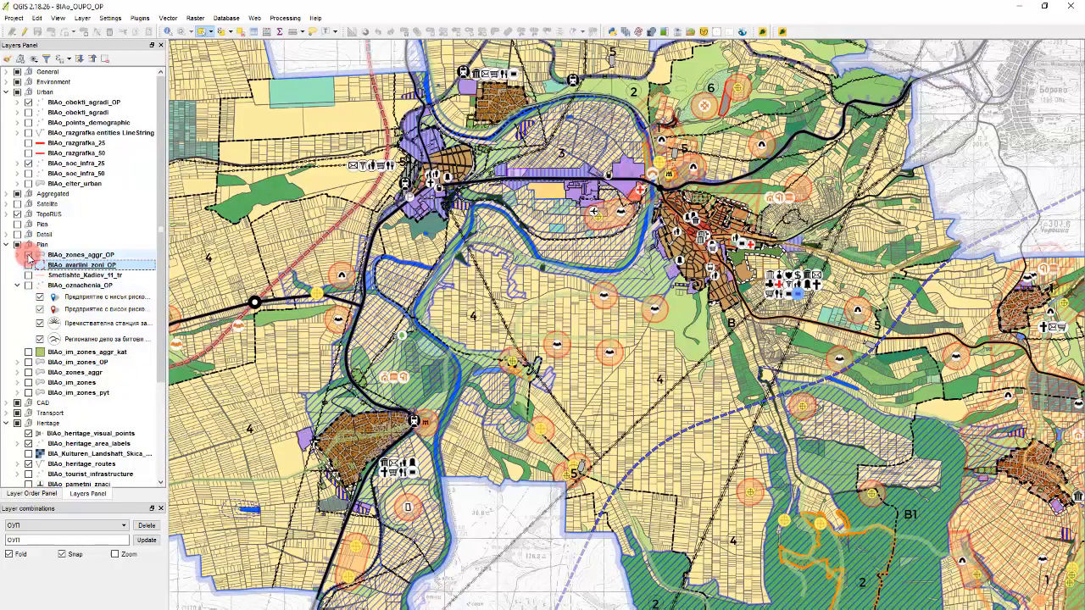
# Step: Set the labels of the BIAo_zones_aggr_OP layer to No labels and accept the layer properties
pyautogui.click(55, 258)
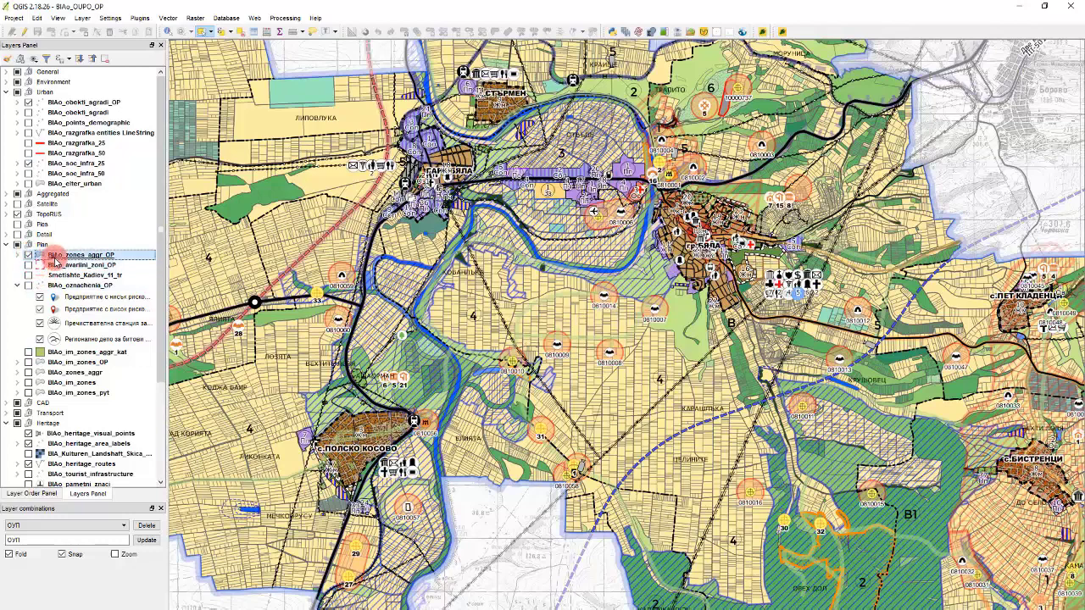
pyautogui.doubleClick(78, 255)
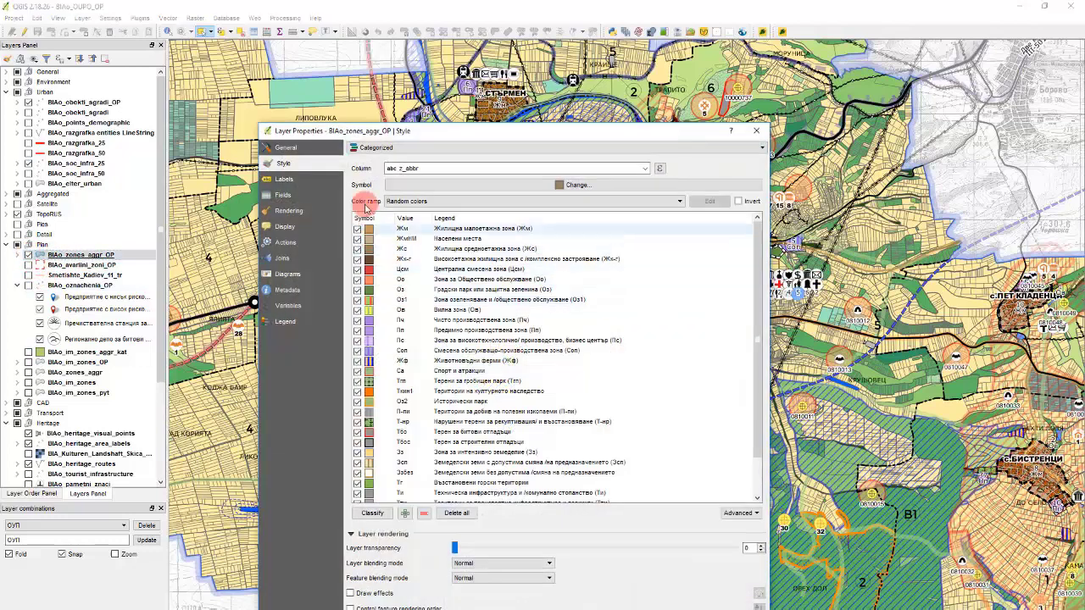
pyautogui.click(317, 183)
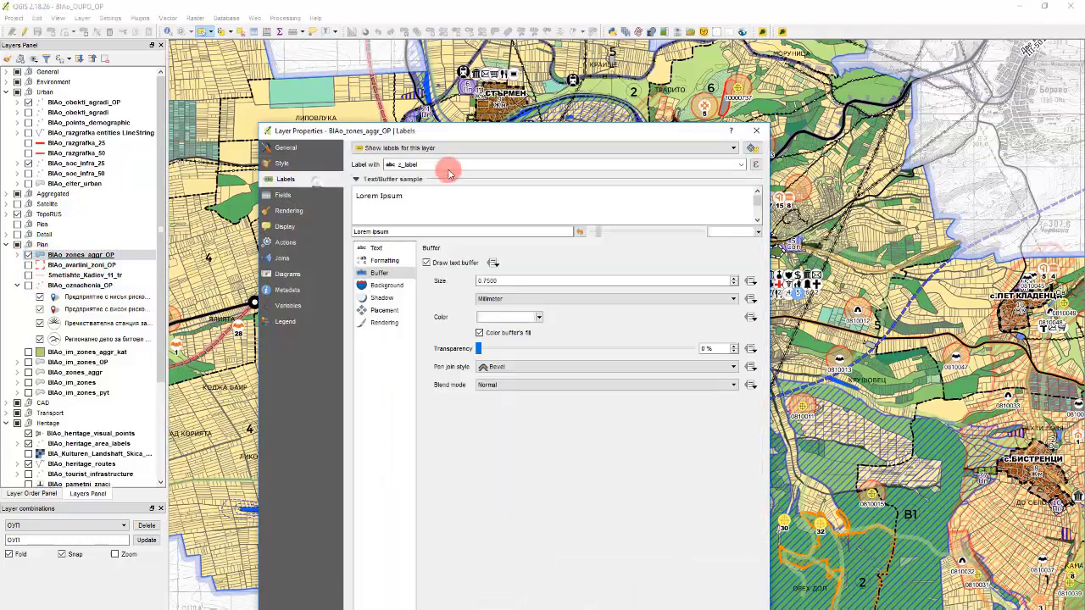
pyautogui.click(412, 148)
pyautogui.click(398, 158)
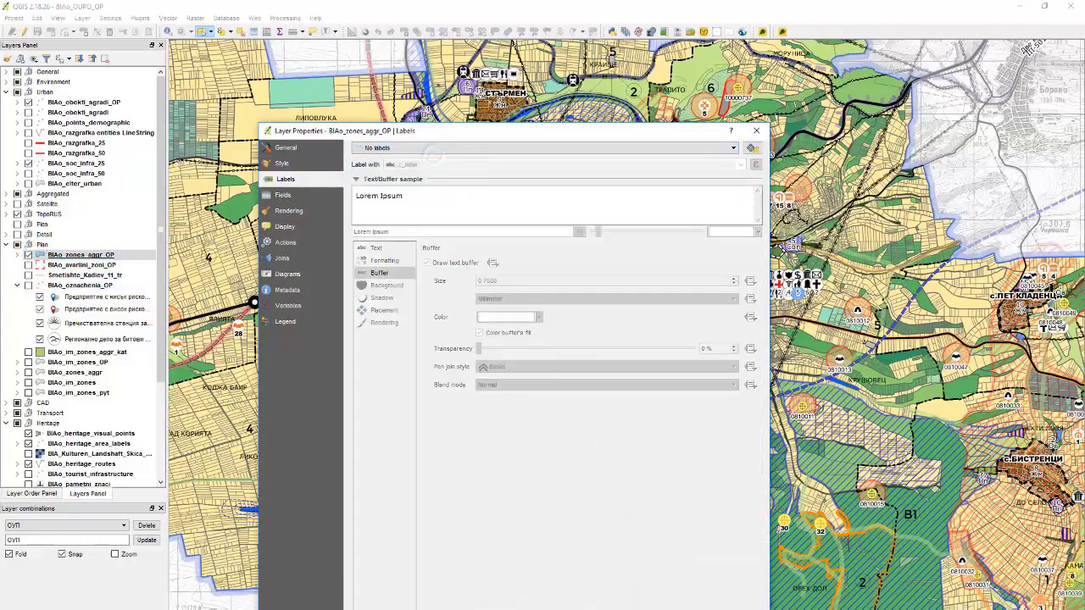
pyautogui.press('Return')
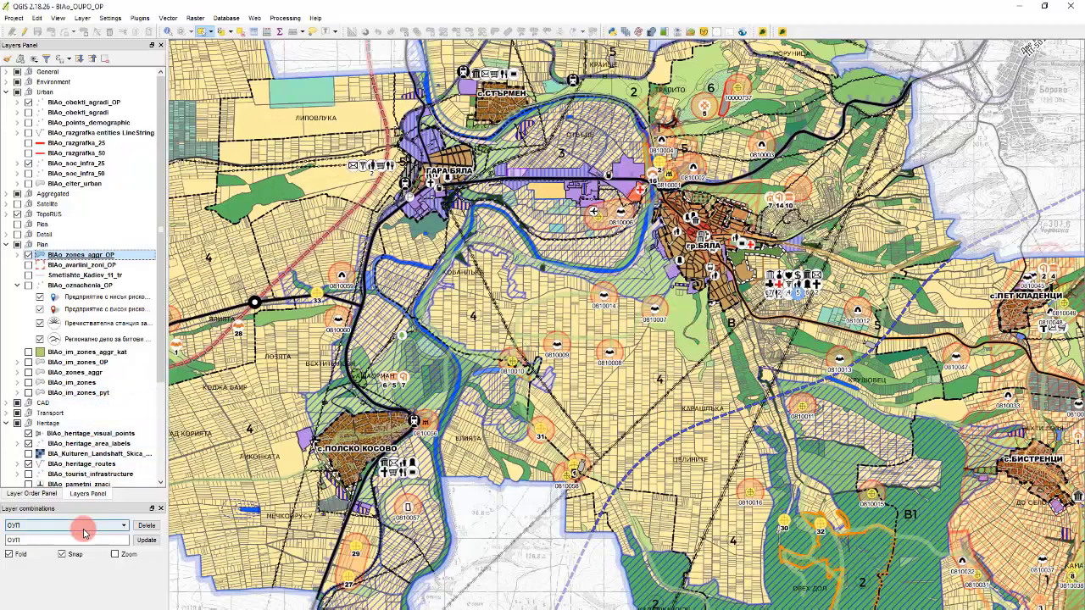
# Step: Save the current layer visibility as a new layer combination named НКН_финал
pyautogui.doubleClick(98, 540)
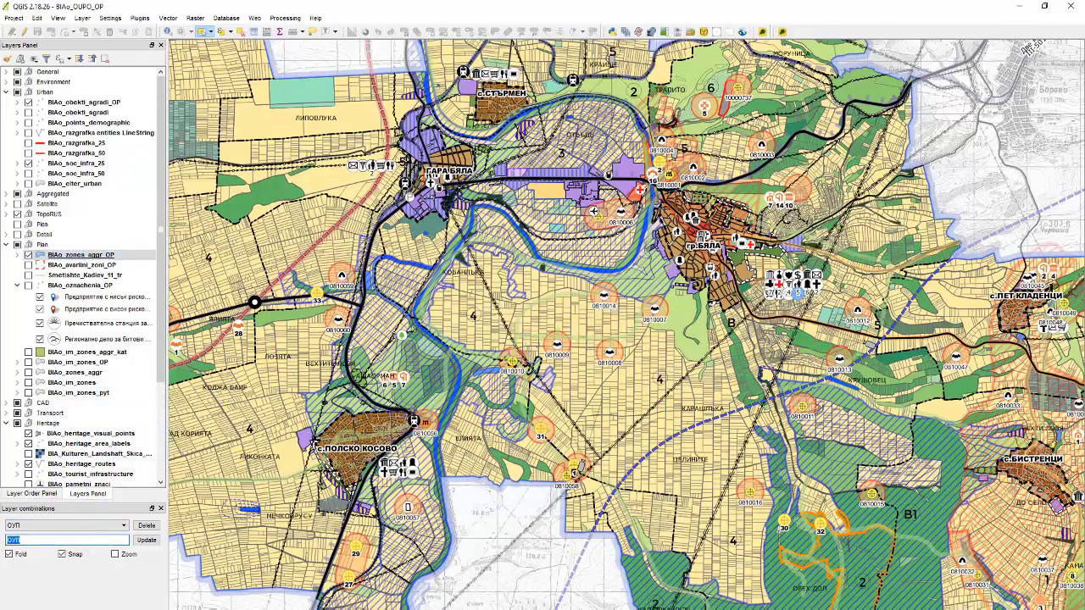
pyautogui.write('НКН_финал')
pyautogui.click(147, 540)
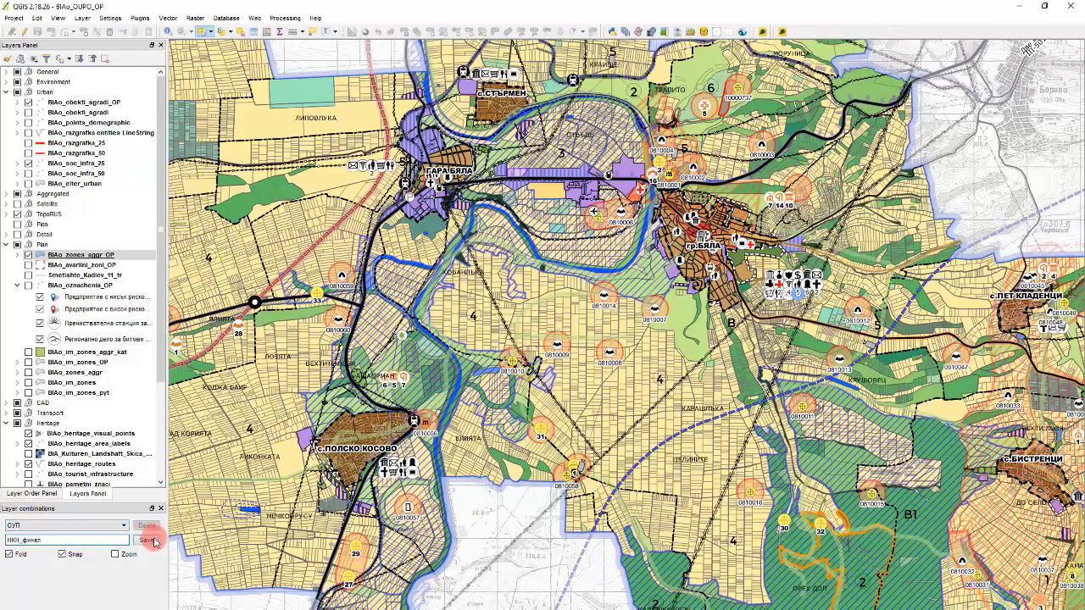
pyautogui.click(97, 526)
pyautogui.click(94, 525)
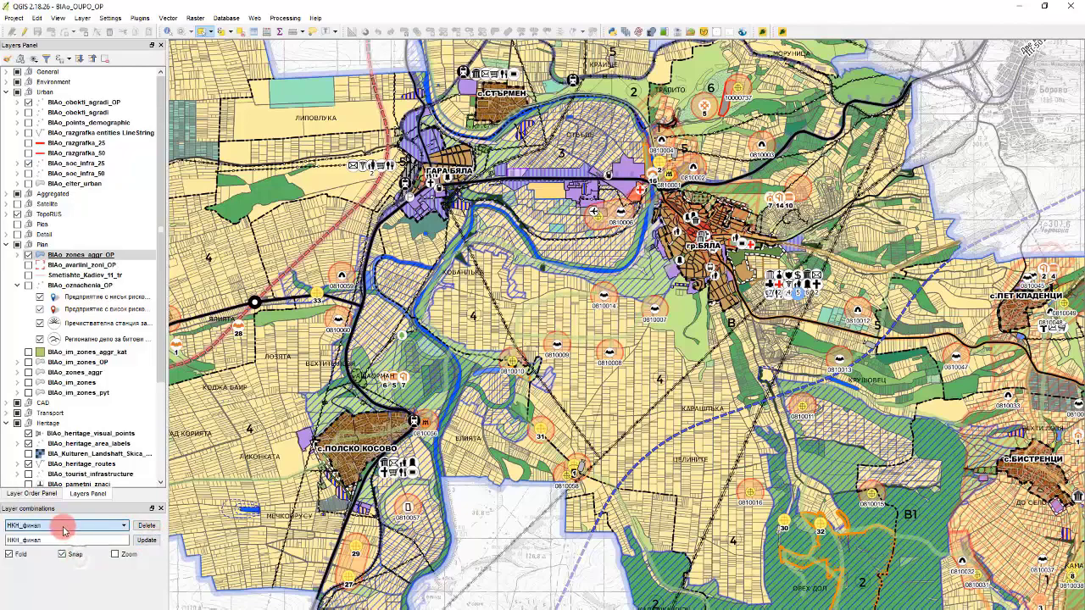
# Step: Check the saved combination by switching to Детайли НМ_Бяла and back to НКН_финал, and examine the whole territory on the map
pyautogui.click(63, 527)
pyautogui.click(54, 604)
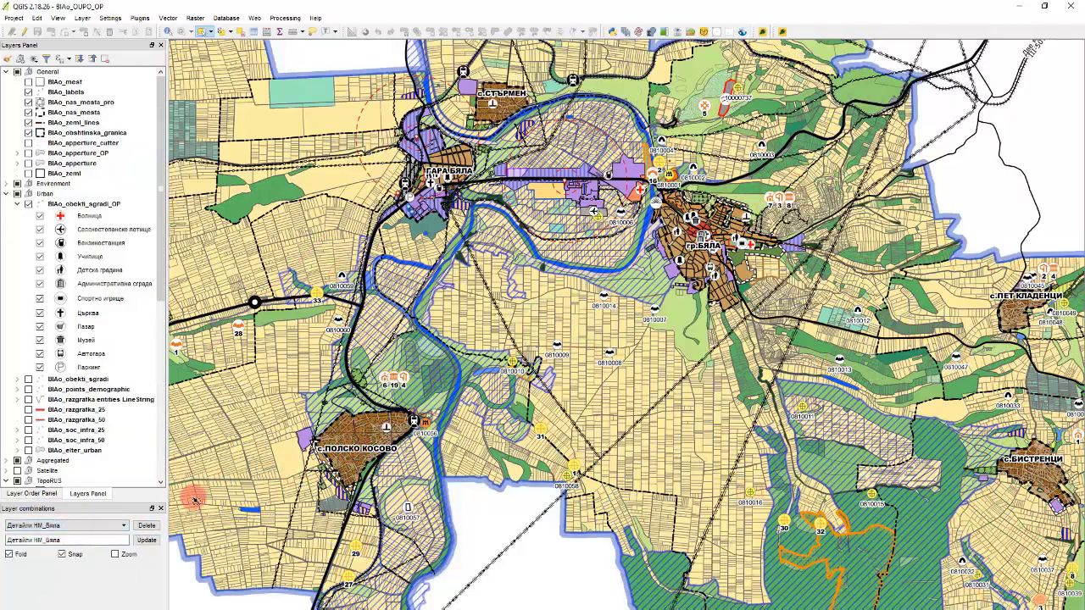
pyautogui.click(88, 525)
pyautogui.click(72, 583)
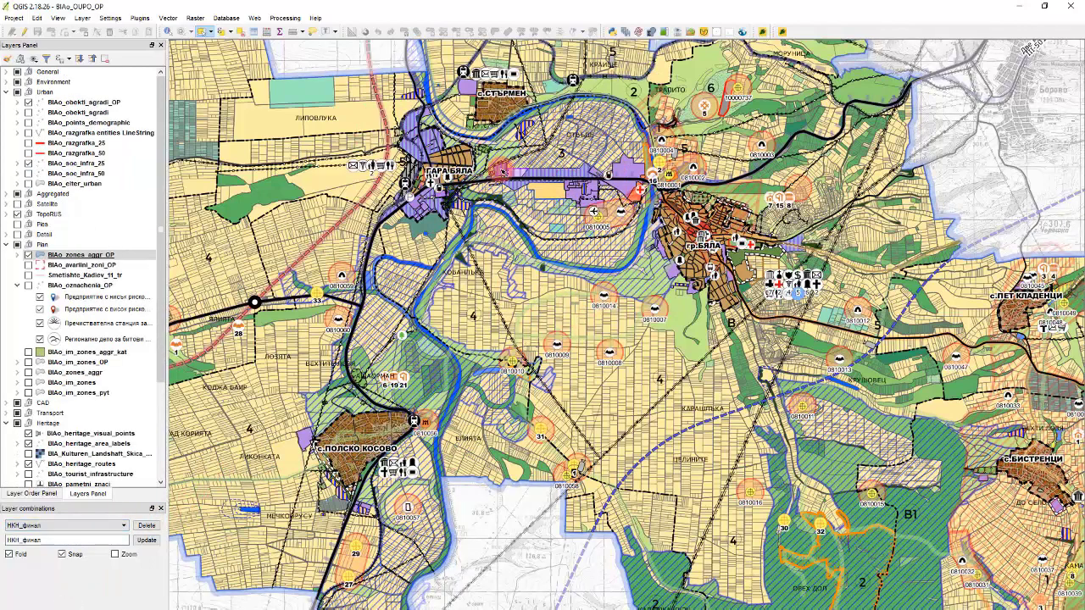
pyautogui.scroll(-1, 352, 329)
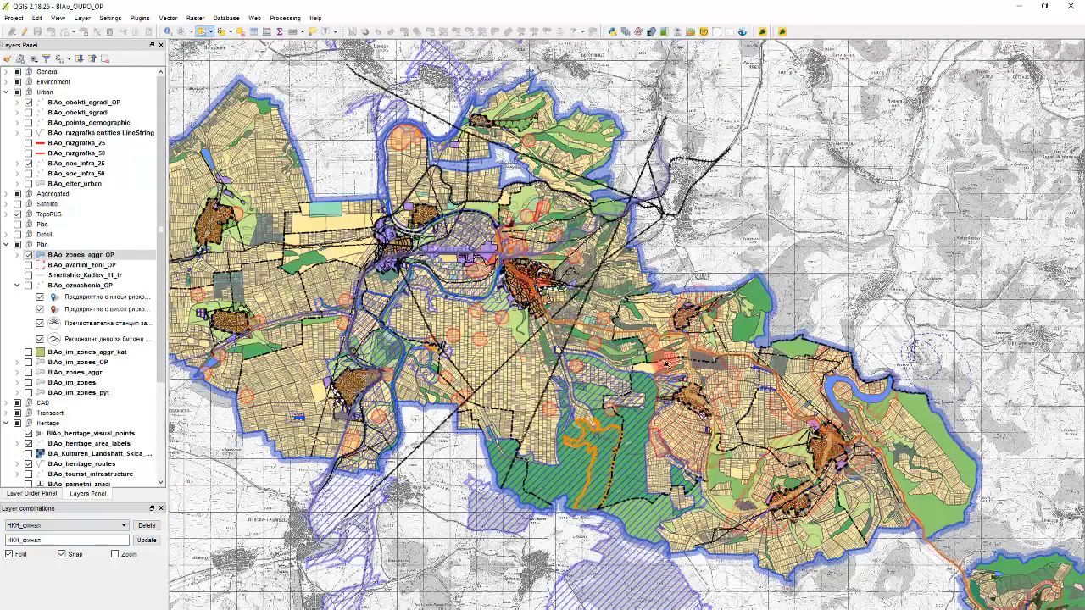
pyautogui.scroll(4, 741, 411)
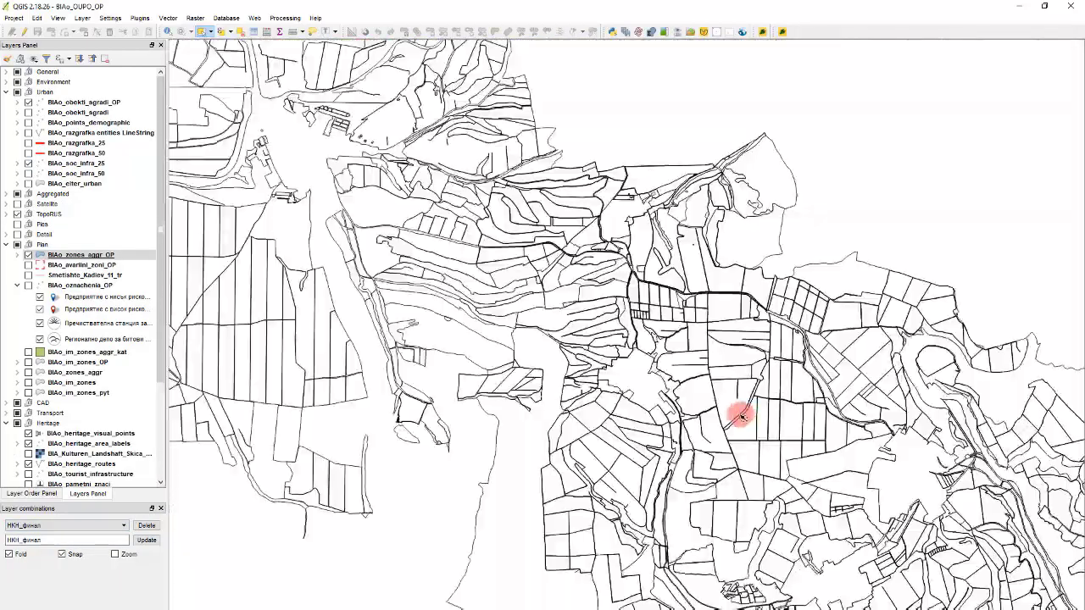